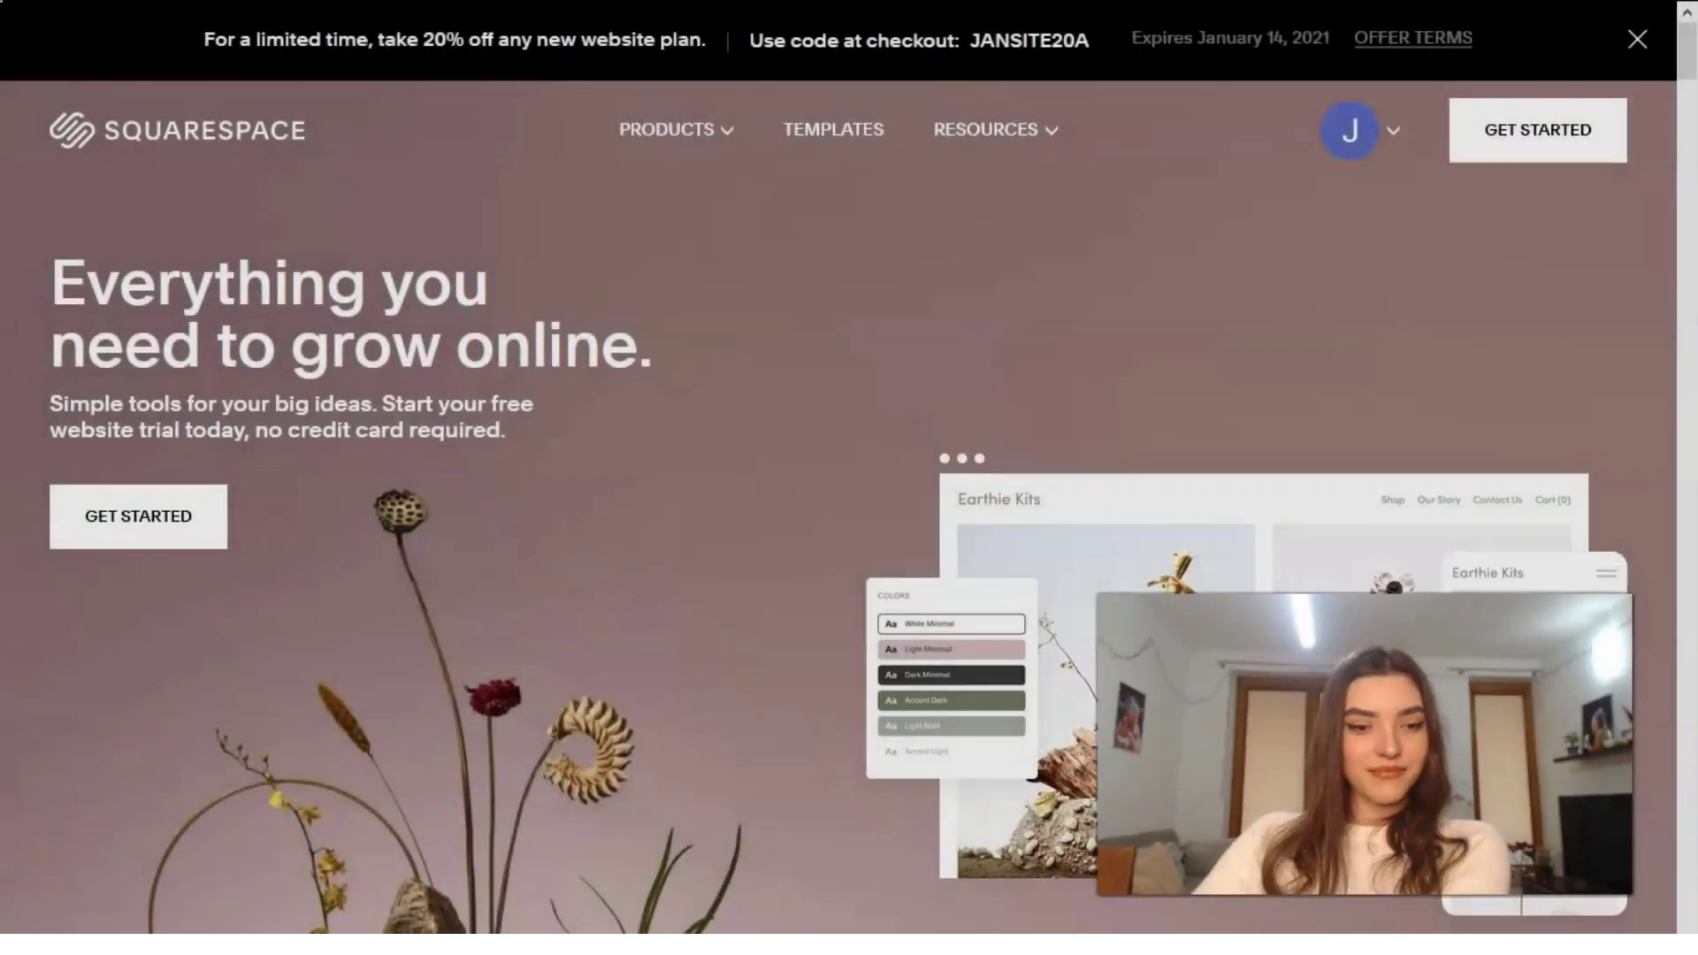
Open the Templates gallery and browse best matches like Bailard and Paloma
scroll(60, 889, down, 1)
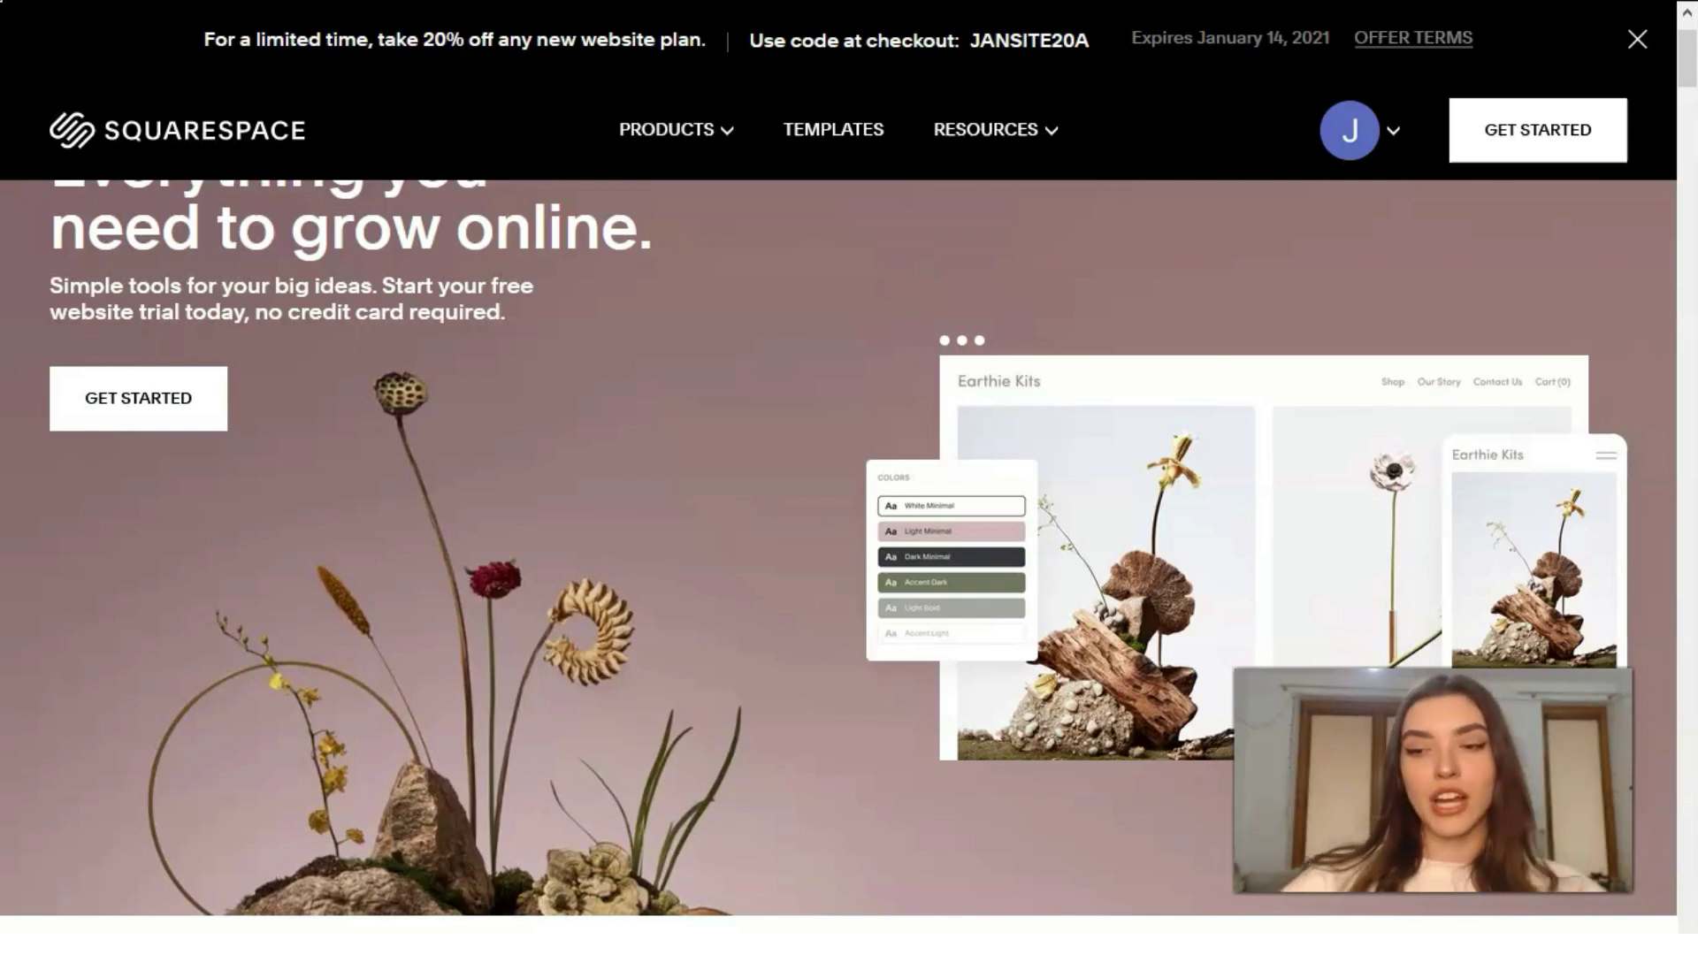
click(60, 895)
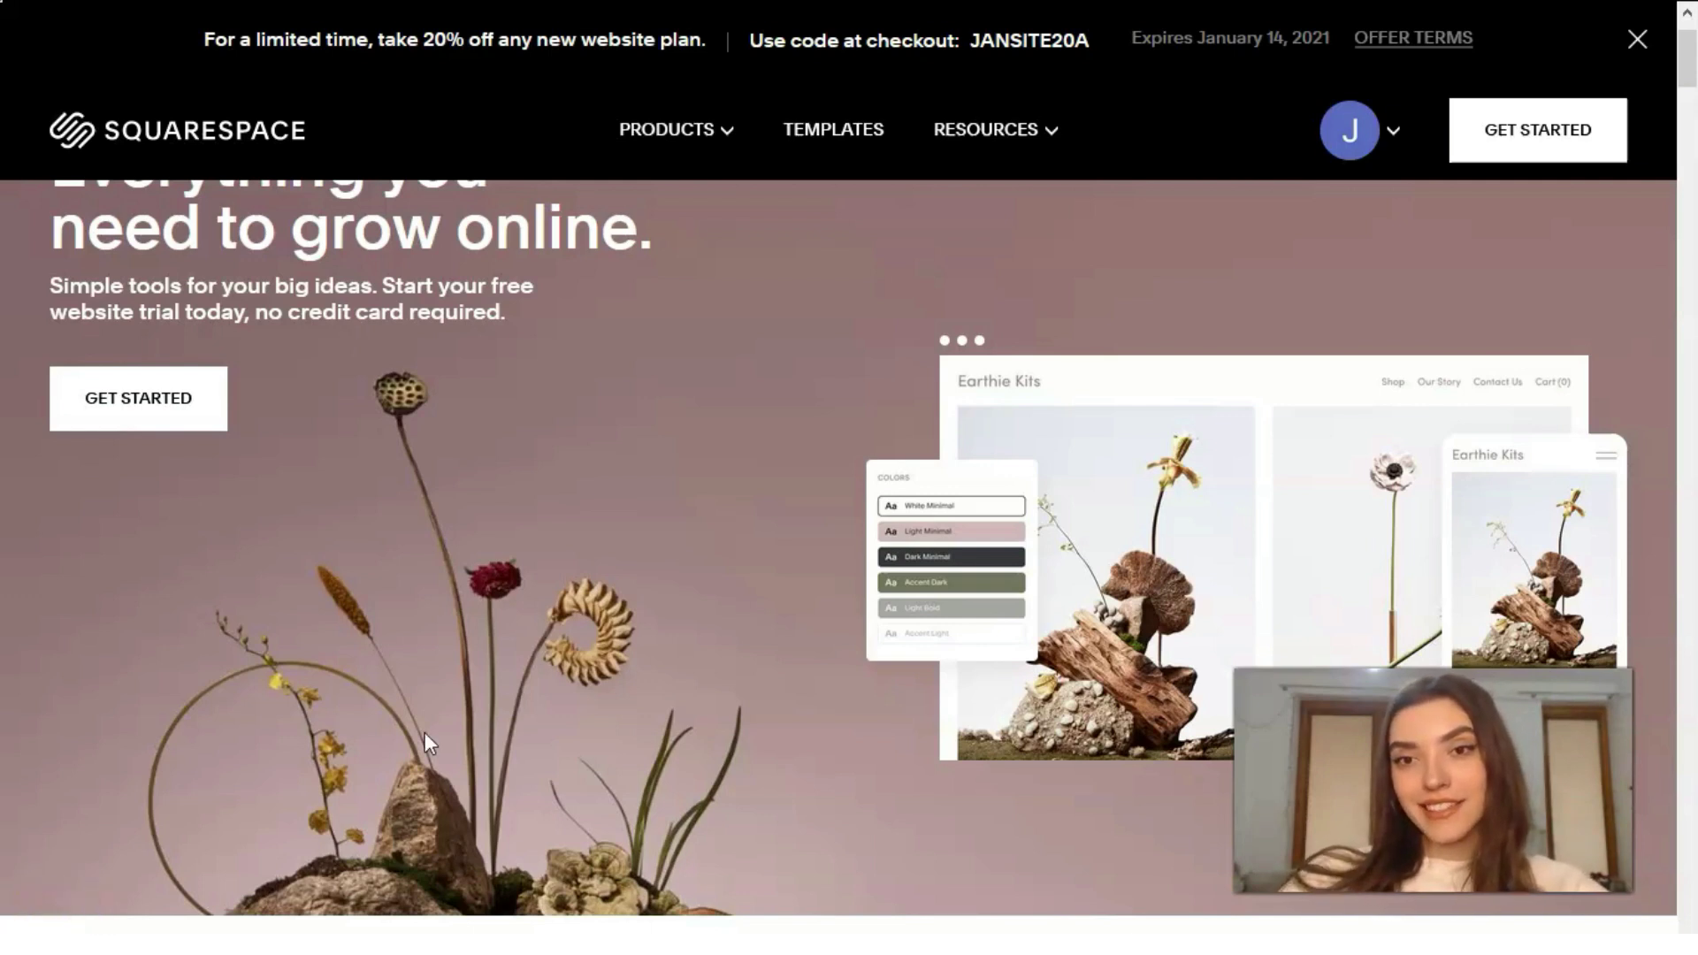
click(838, 135)
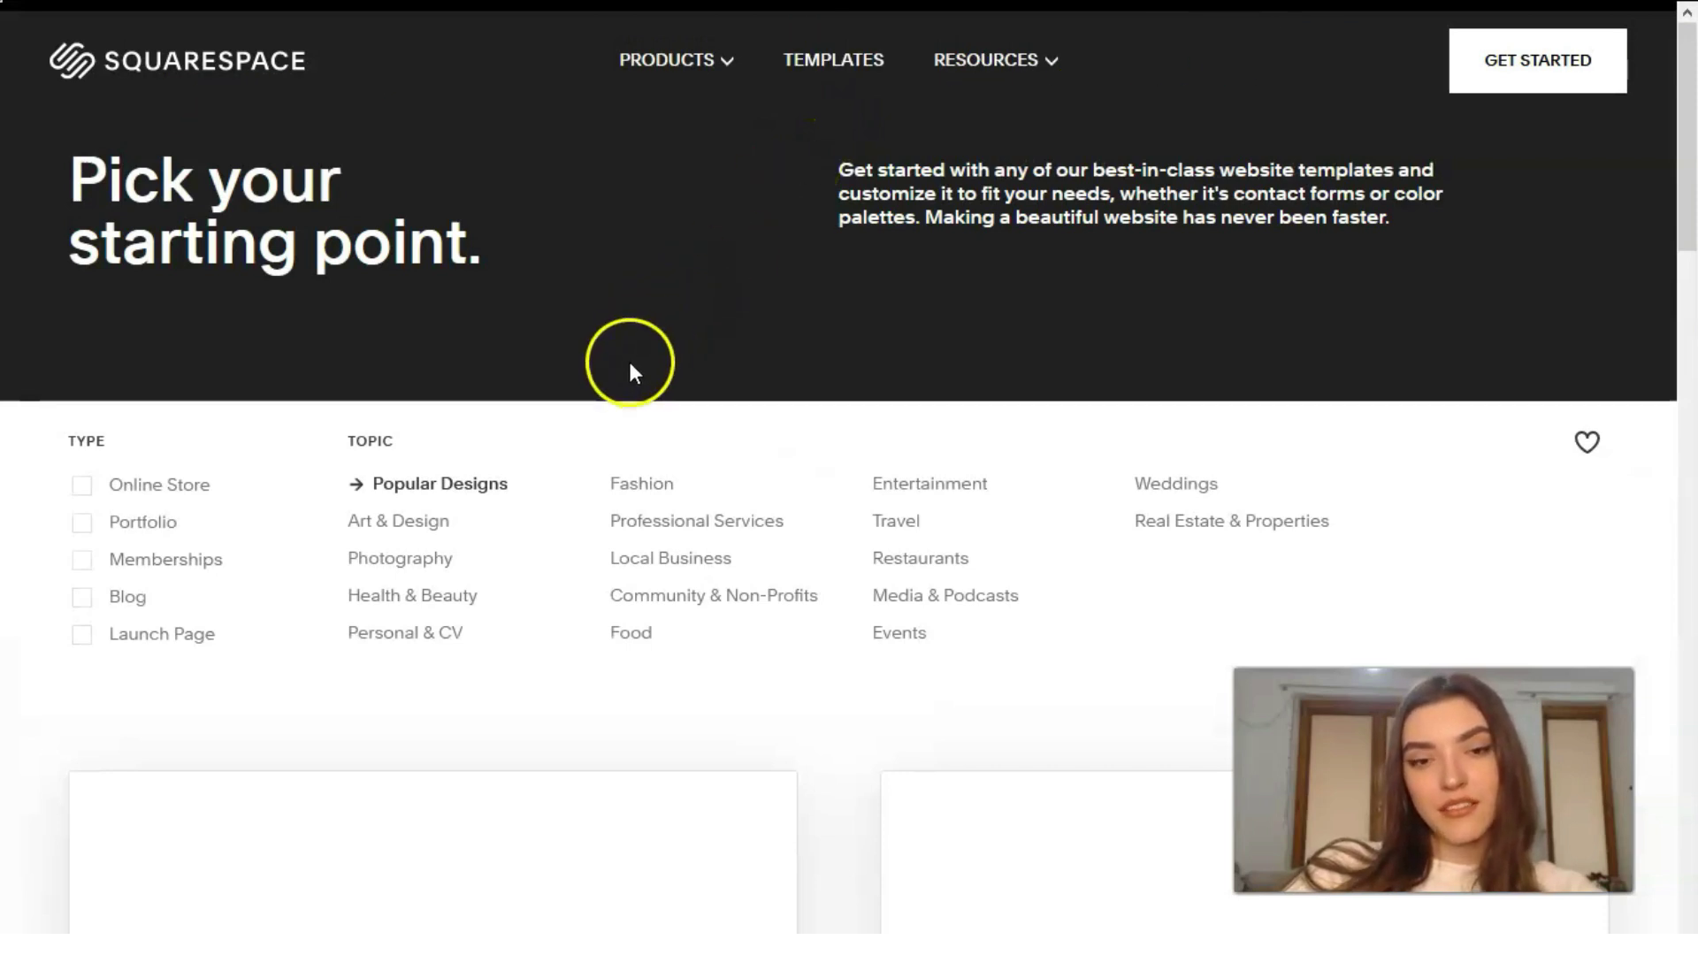
scroll(628, 366, down, 2)
scroll(625, 380, down, 5)
scroll(608, 389, up, 1)
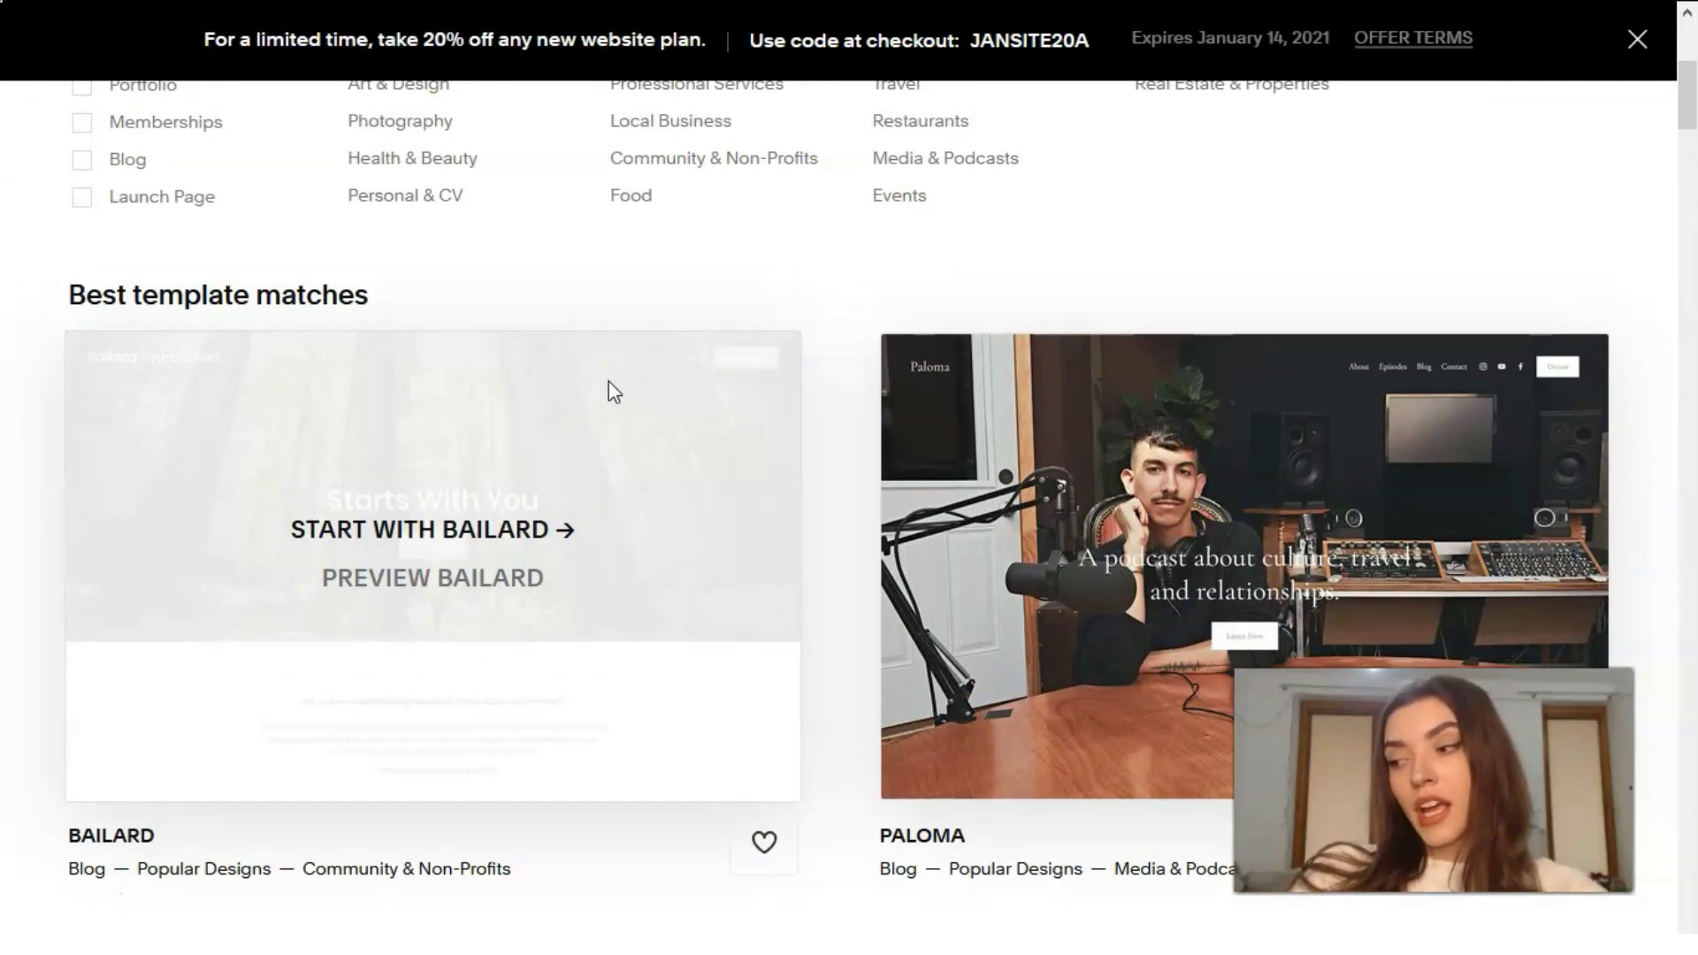
click(941, 329)
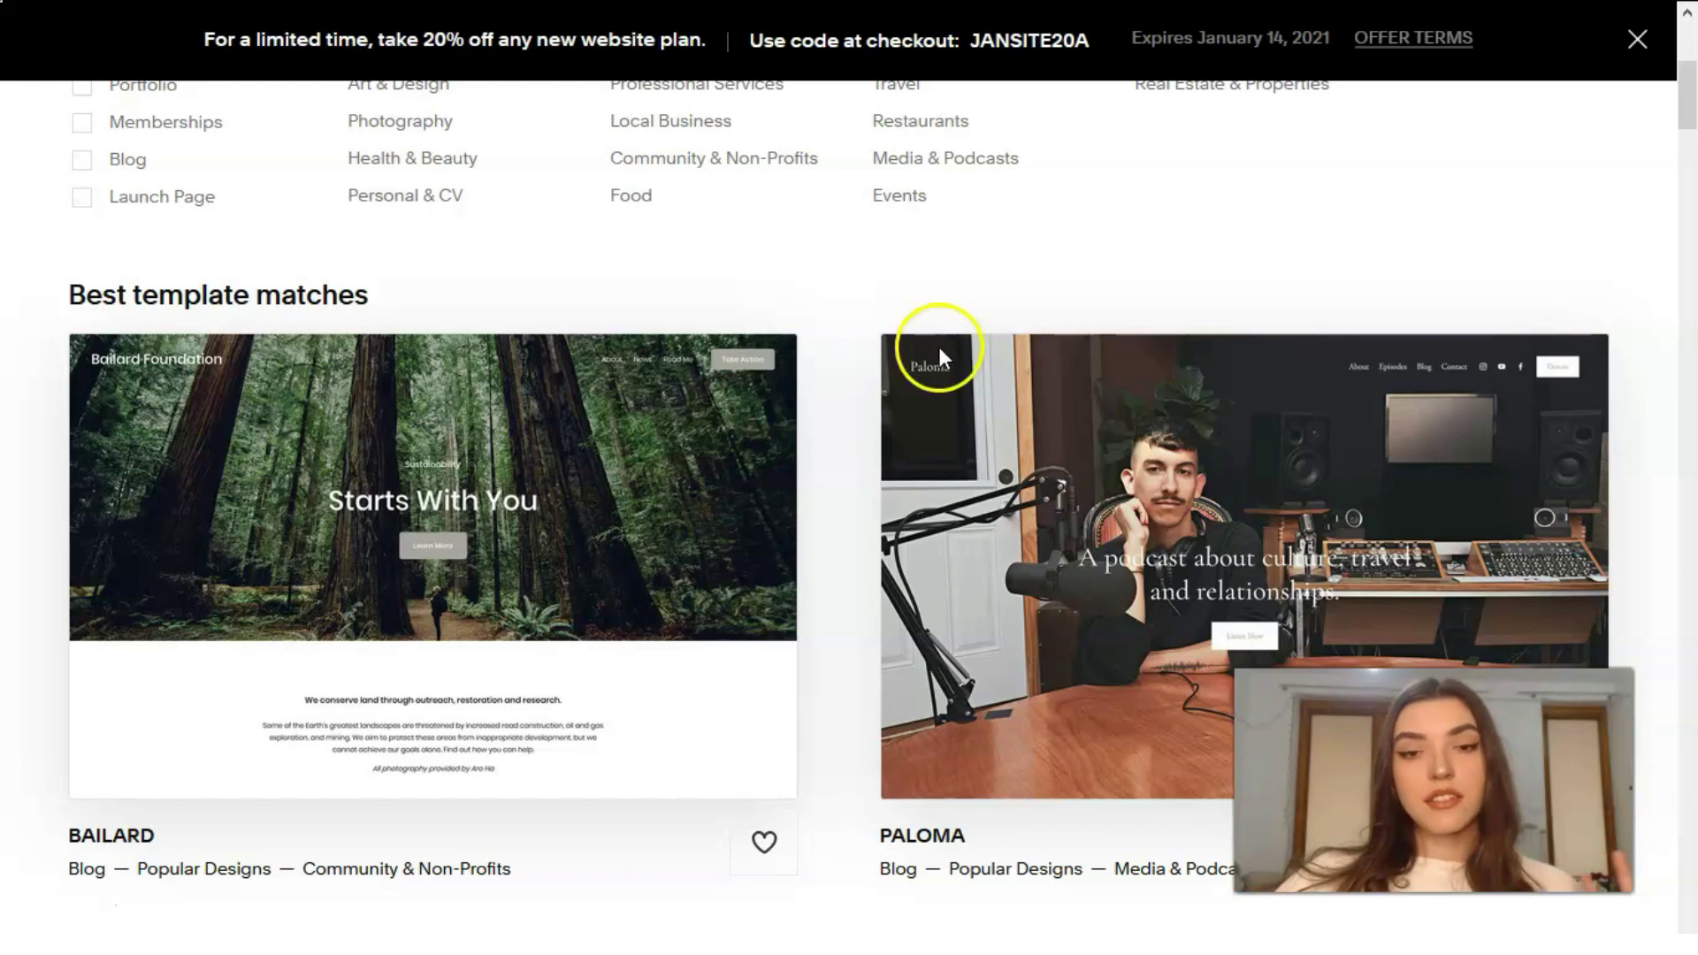
scroll(938, 354, down, 5)
scroll(914, 423, down, 2)
scroll(910, 425, up, 11)
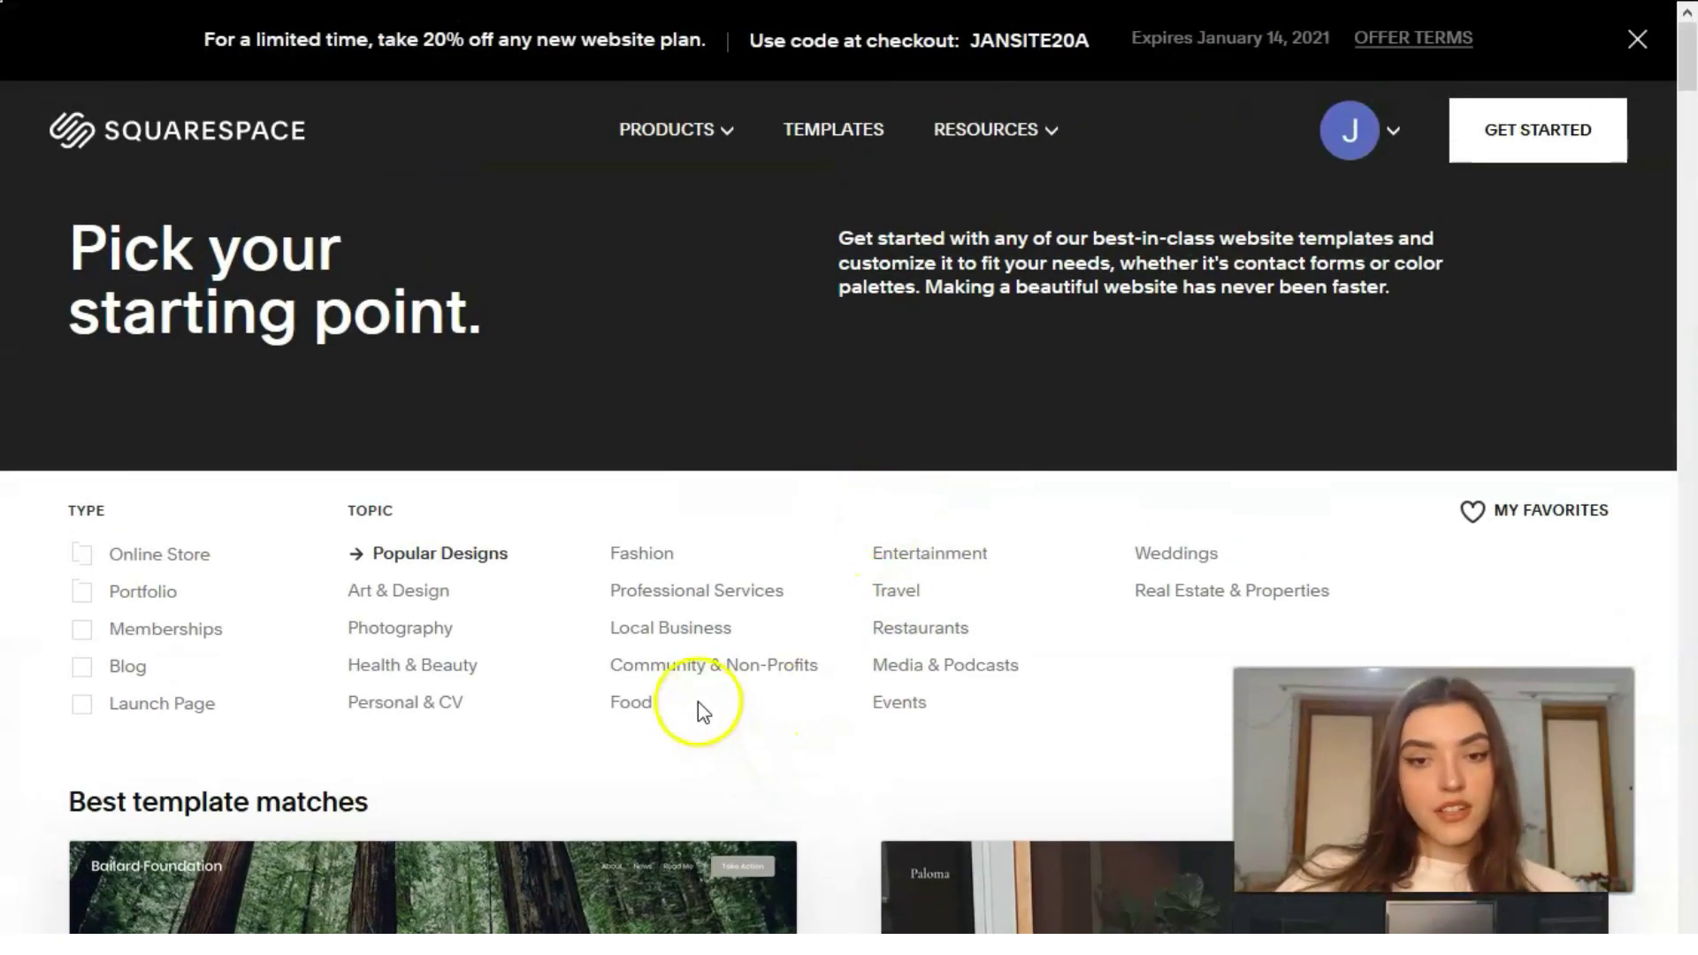
Filter the templates to the Photography topic and scroll through the results
click(390, 629)
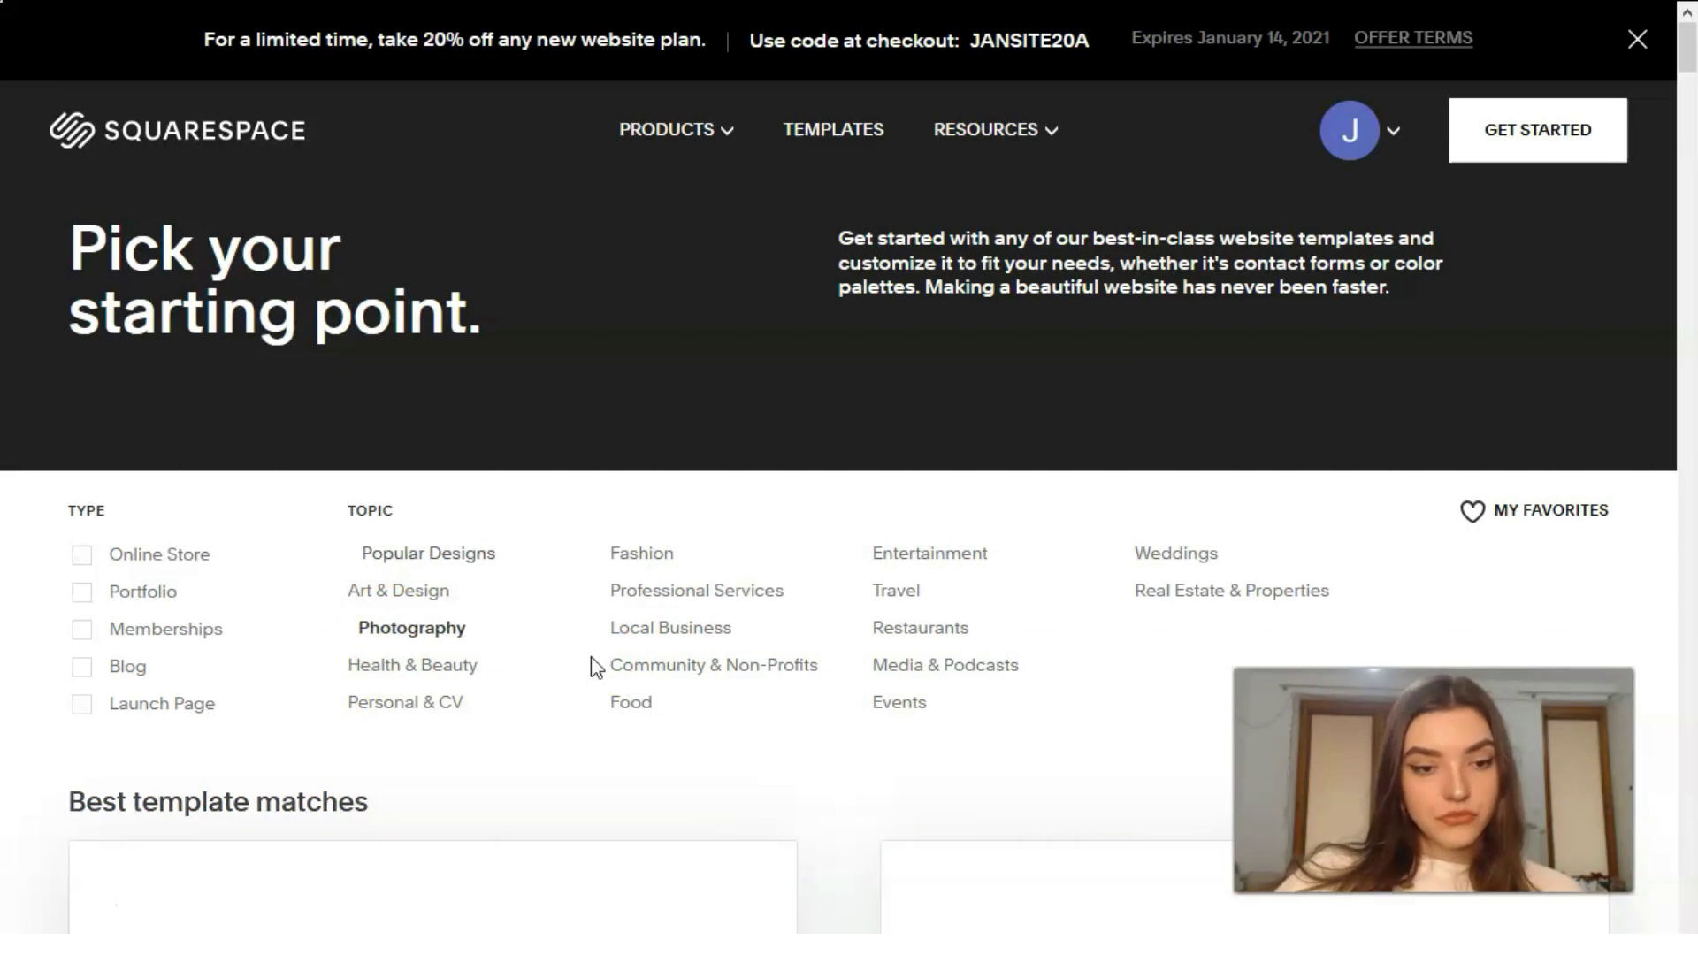
scroll(590, 669, down, 4)
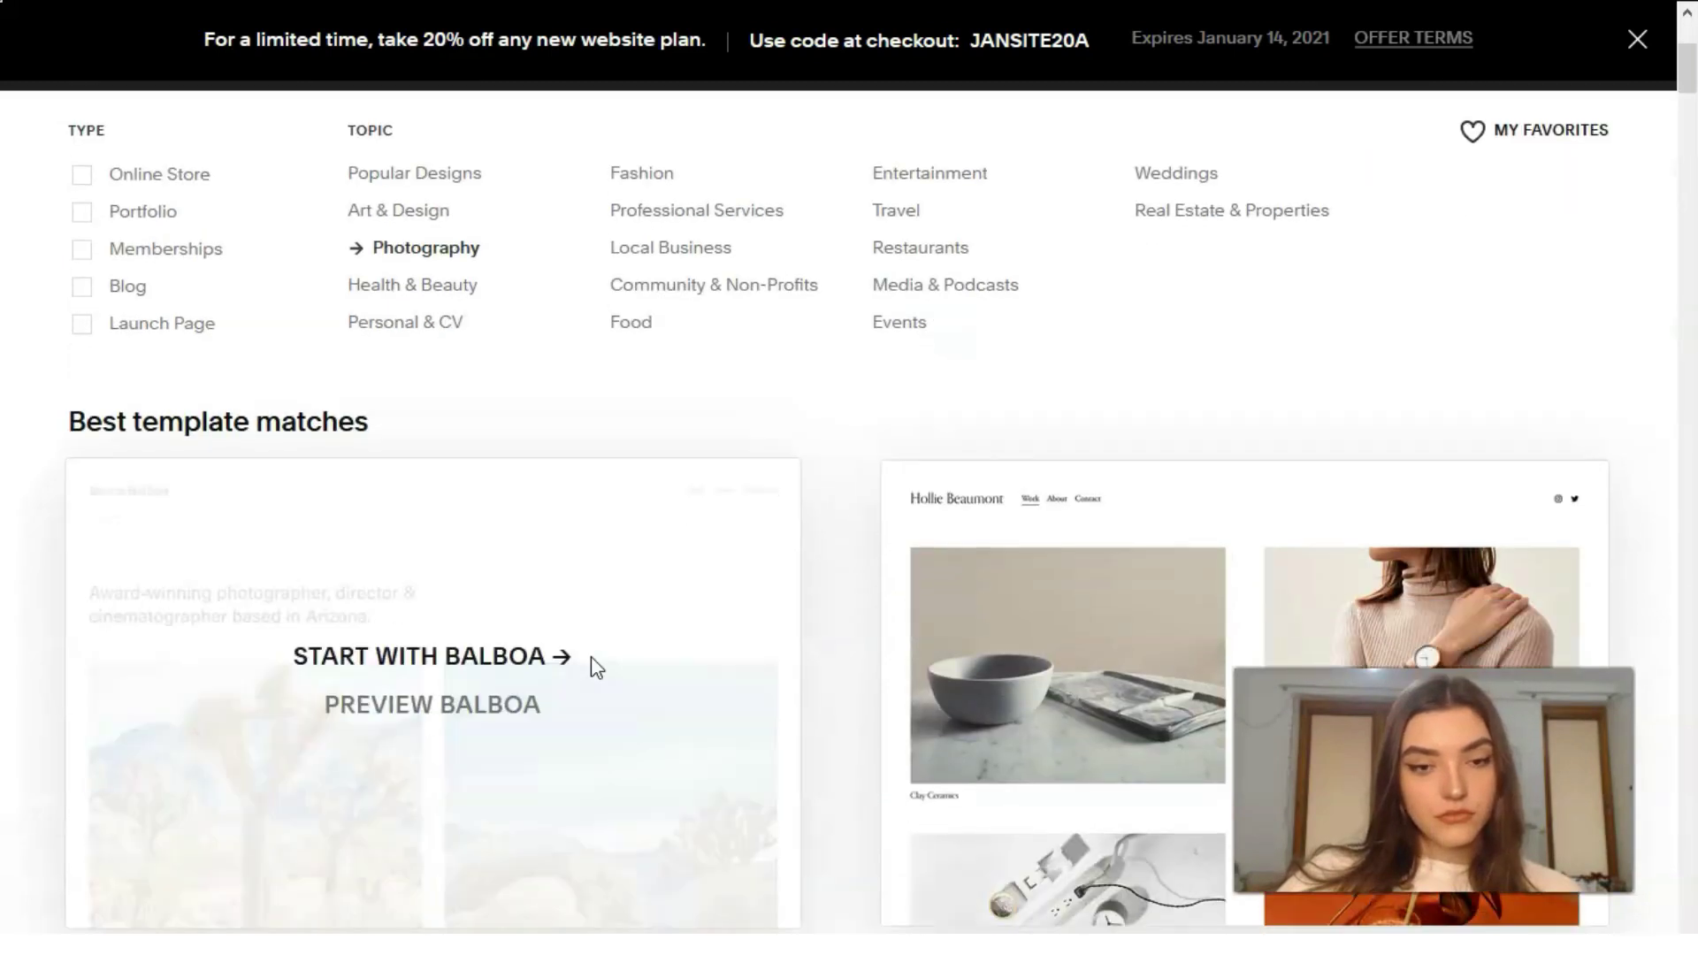
scroll(597, 667, down, 4)
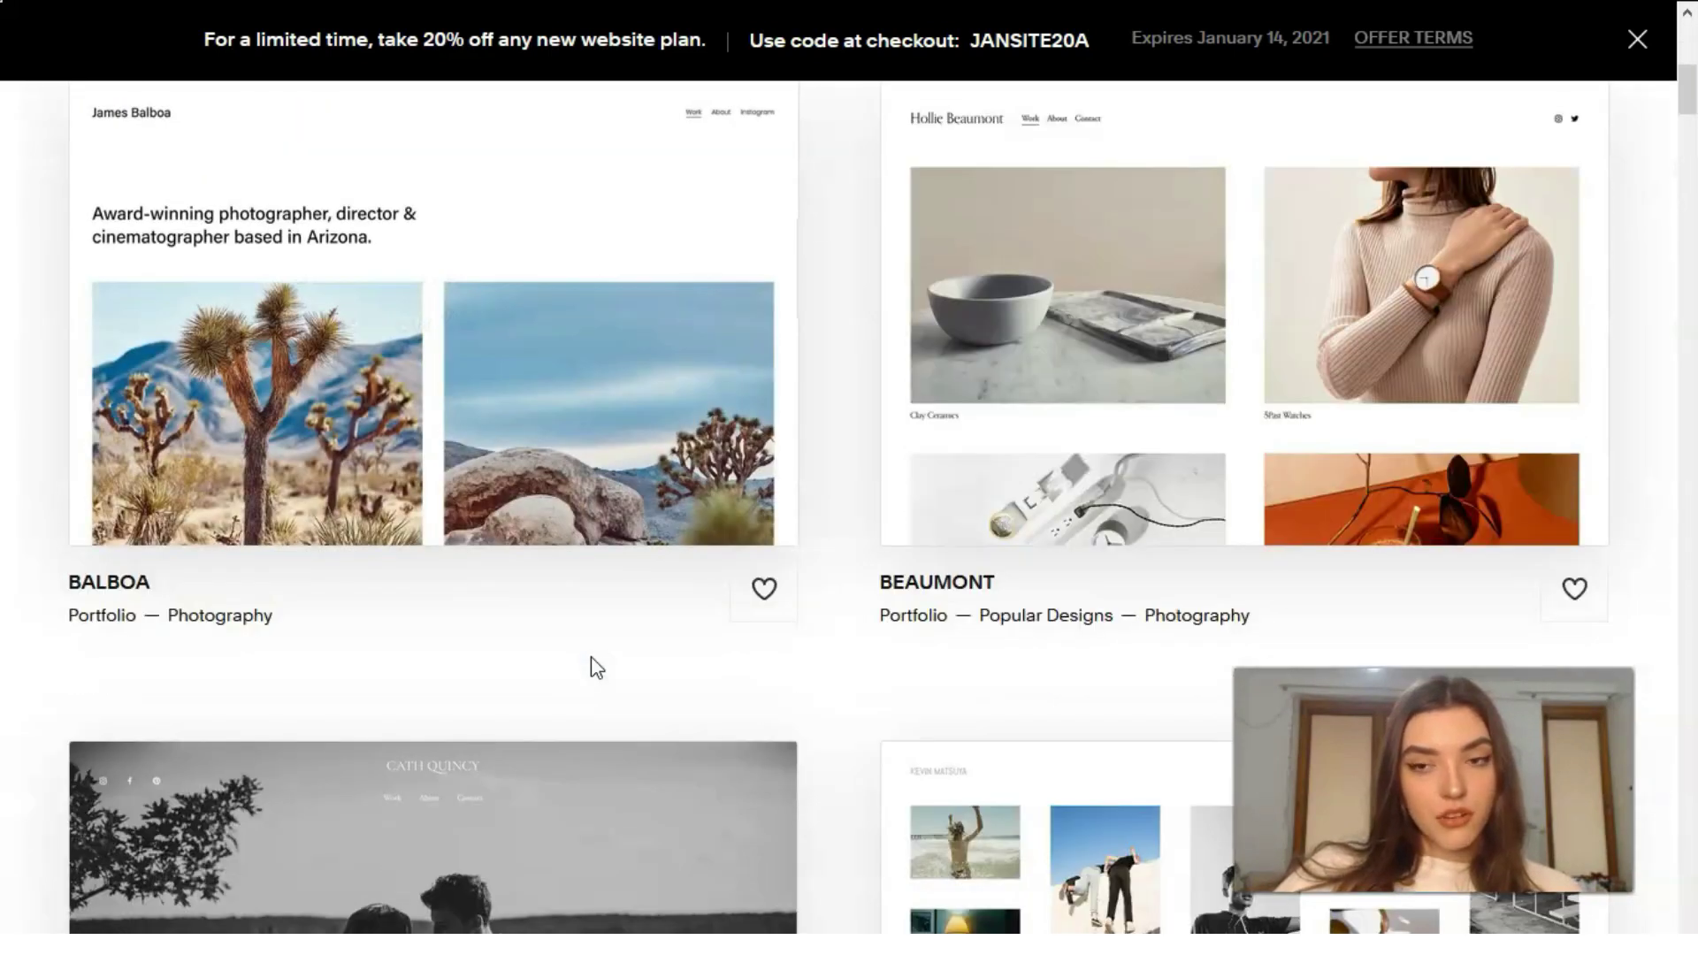
scroll(597, 668, down, 5)
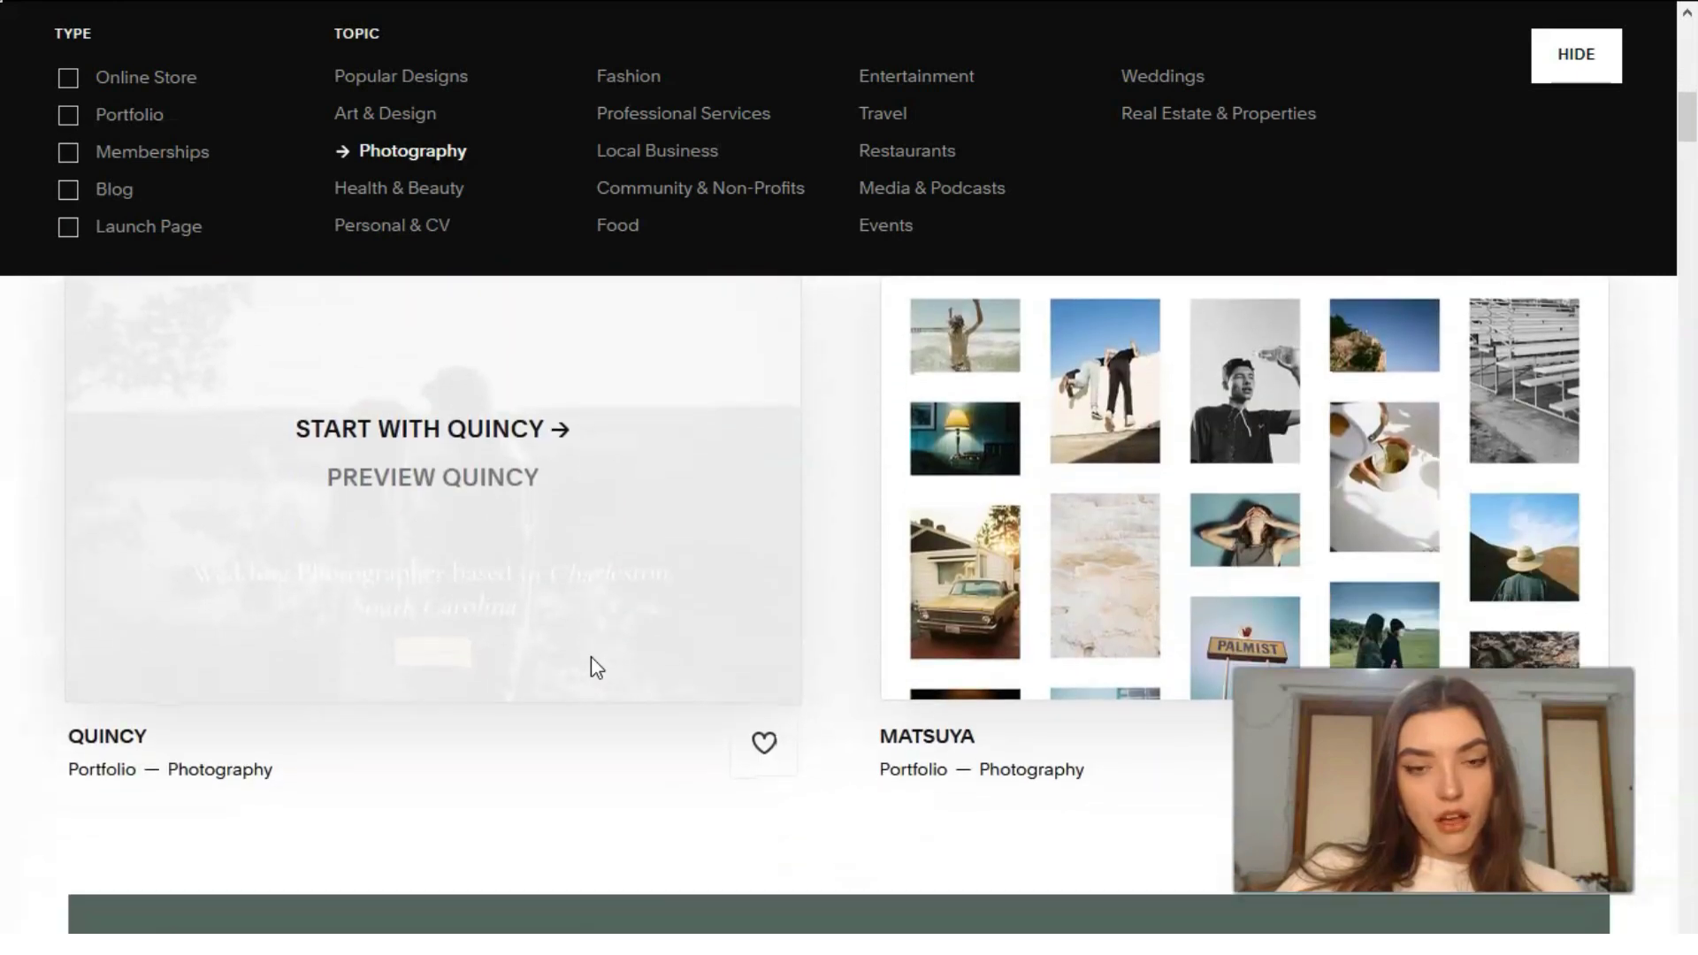
scroll(590, 656, down, 6)
scroll(591, 656, up, 6)
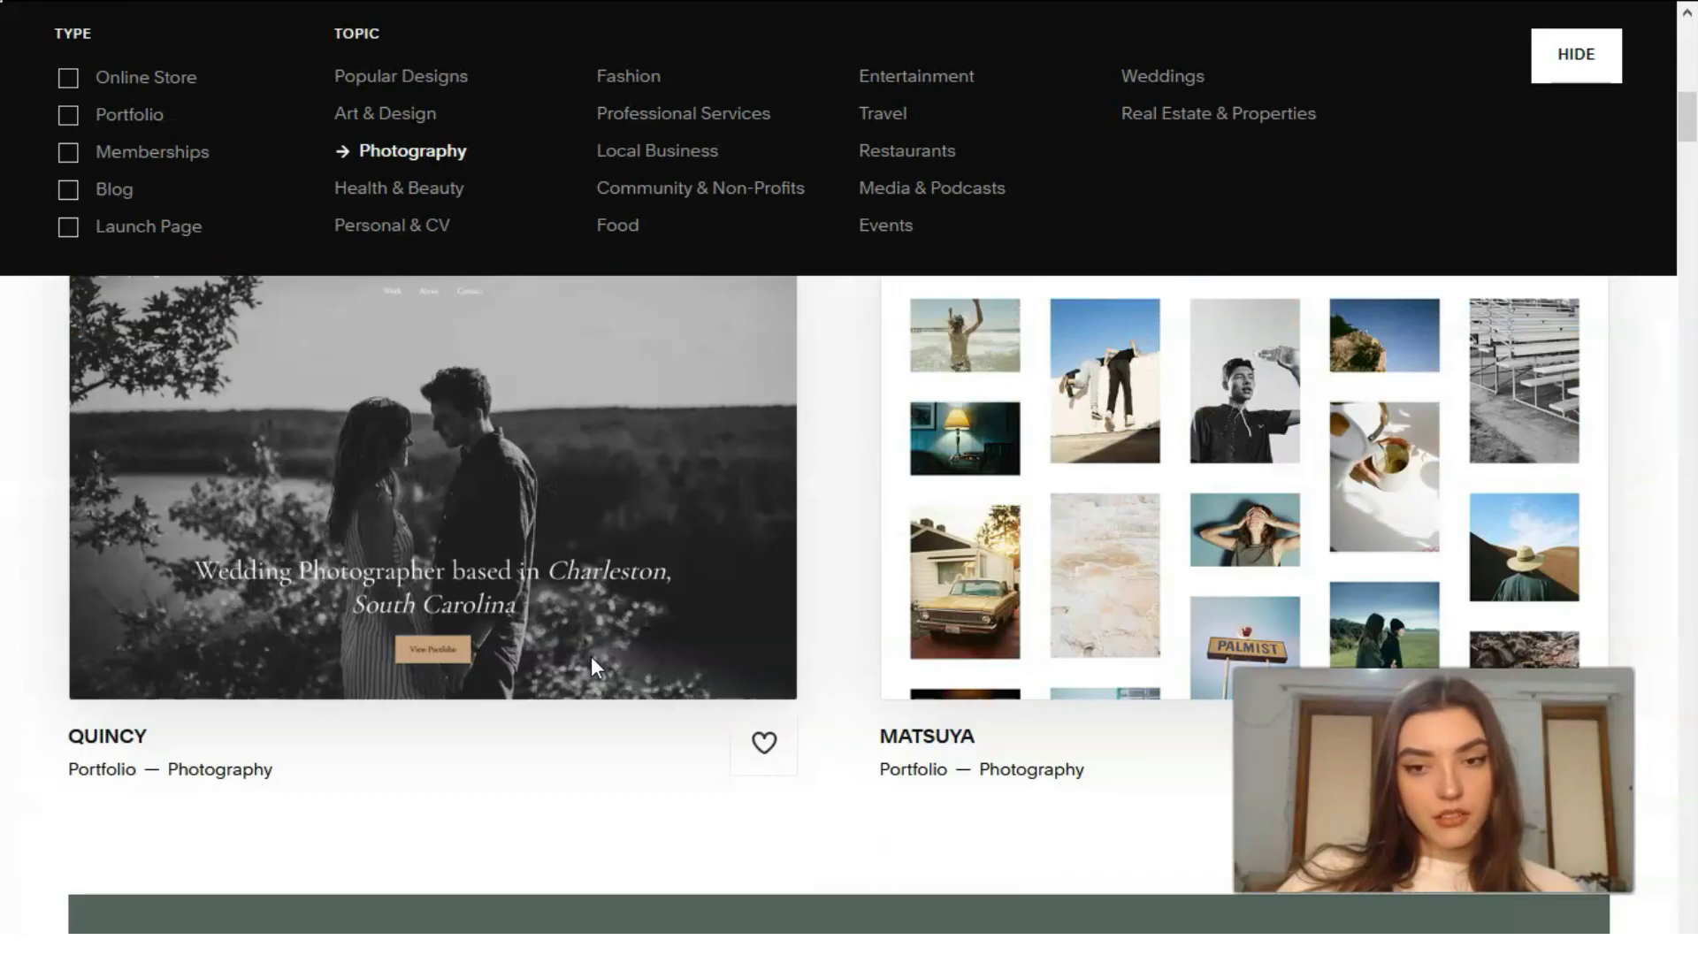
scroll(591, 656, up, 7)
scroll(591, 656, down, 10)
scroll(598, 667, down, 10)
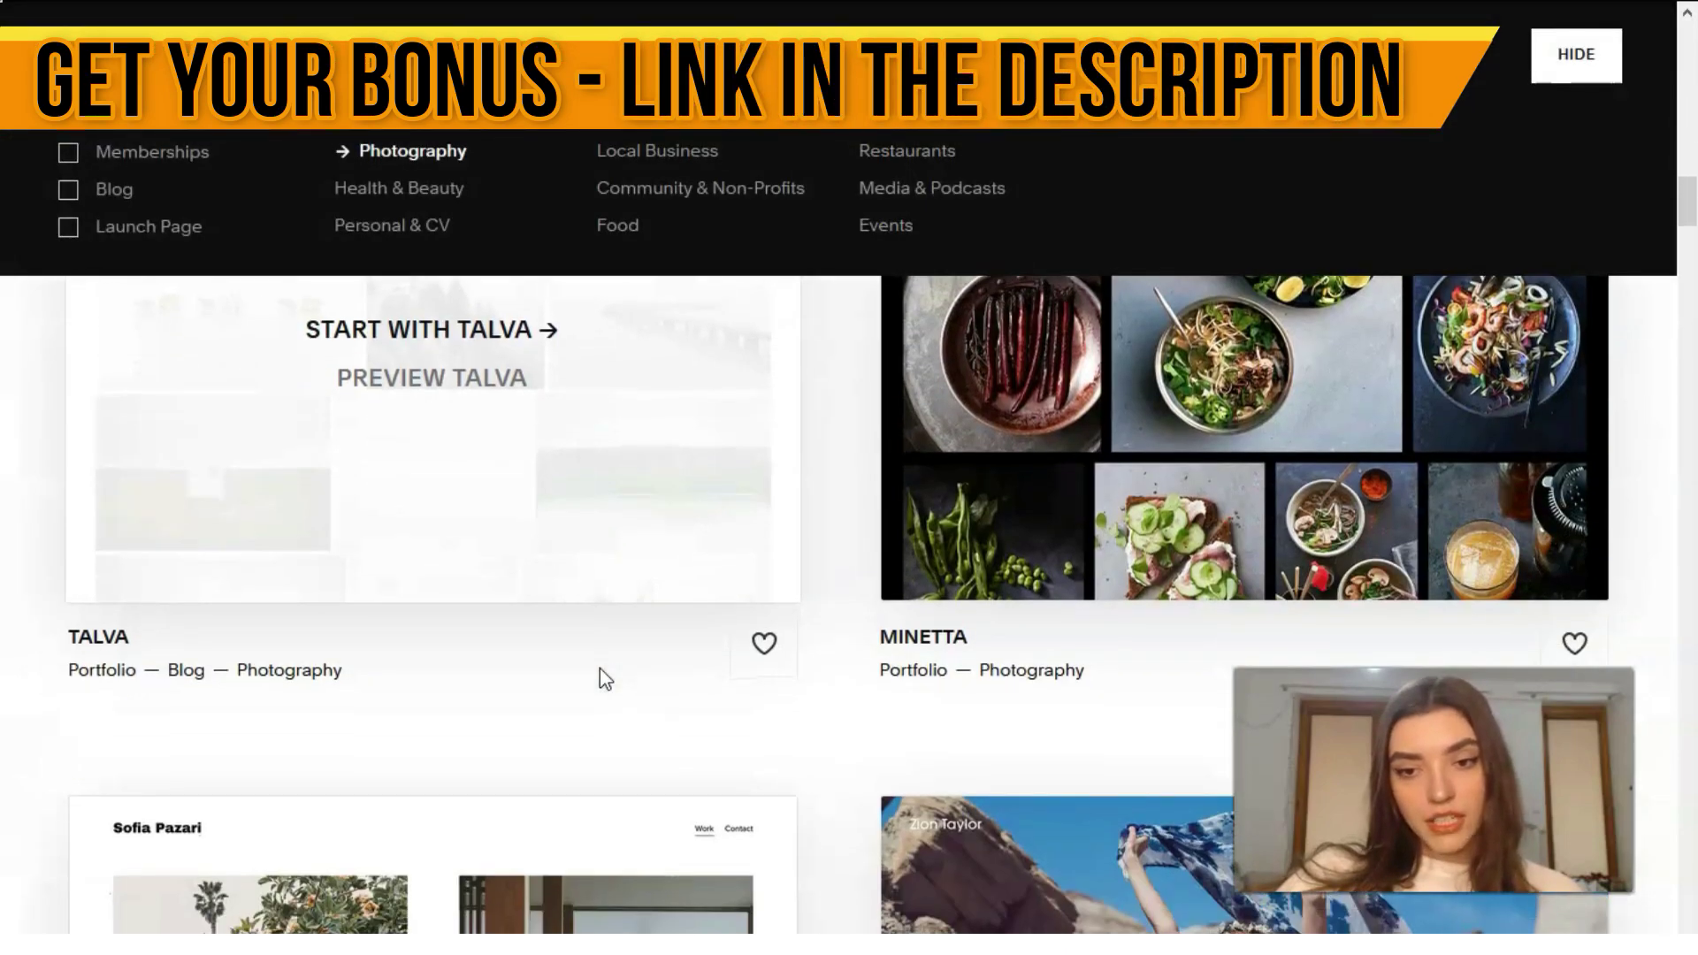
scroll(600, 670, down, 5)
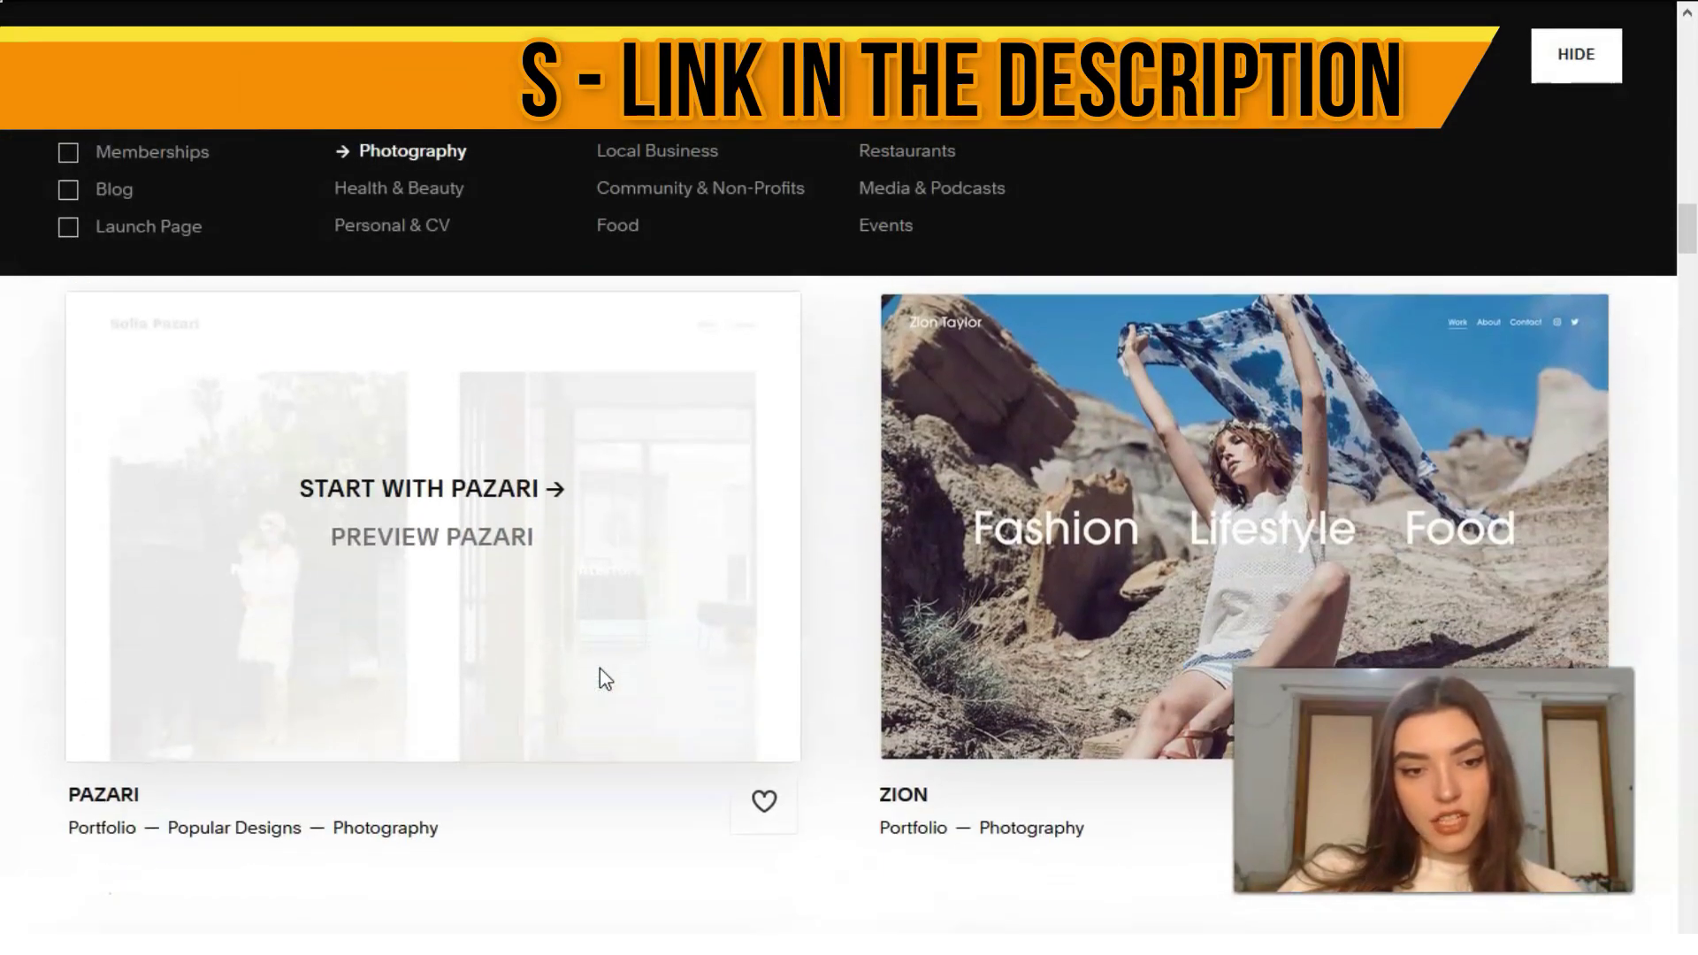
Browse the Photography results down to the Elliott template card
click(596, 676)
scroll(597, 677, down, 10)
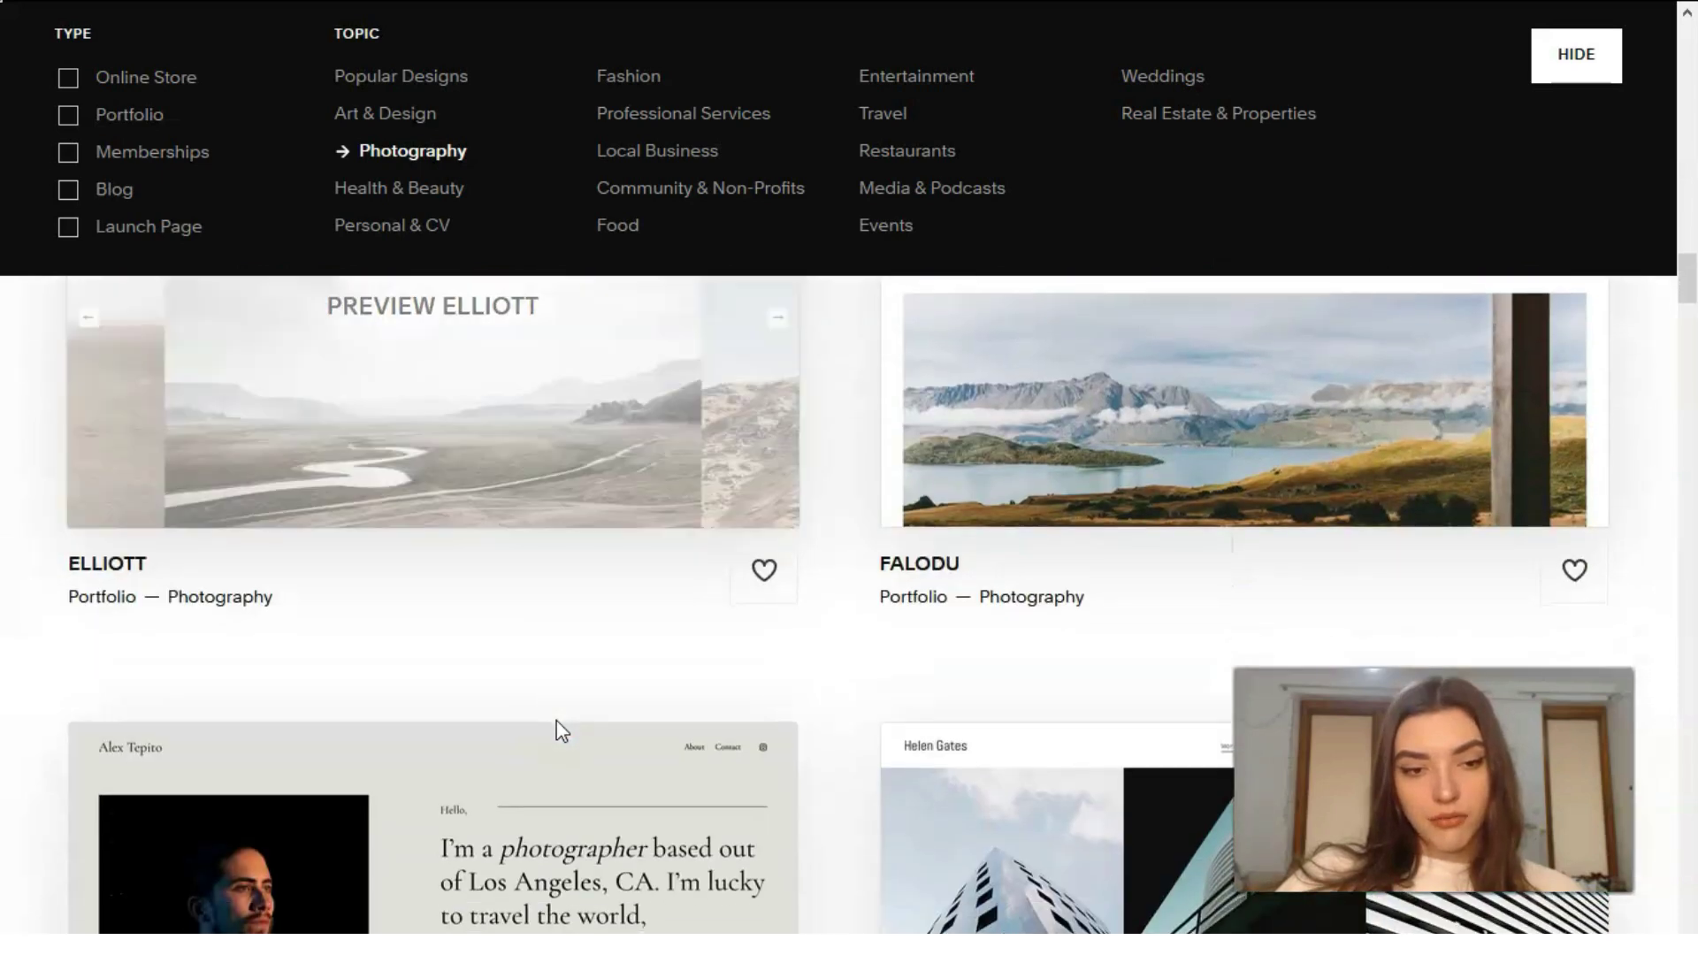
scroll(557, 728, up, 3)
click(444, 747)
click(181, 875)
mouse_move(176, 851)
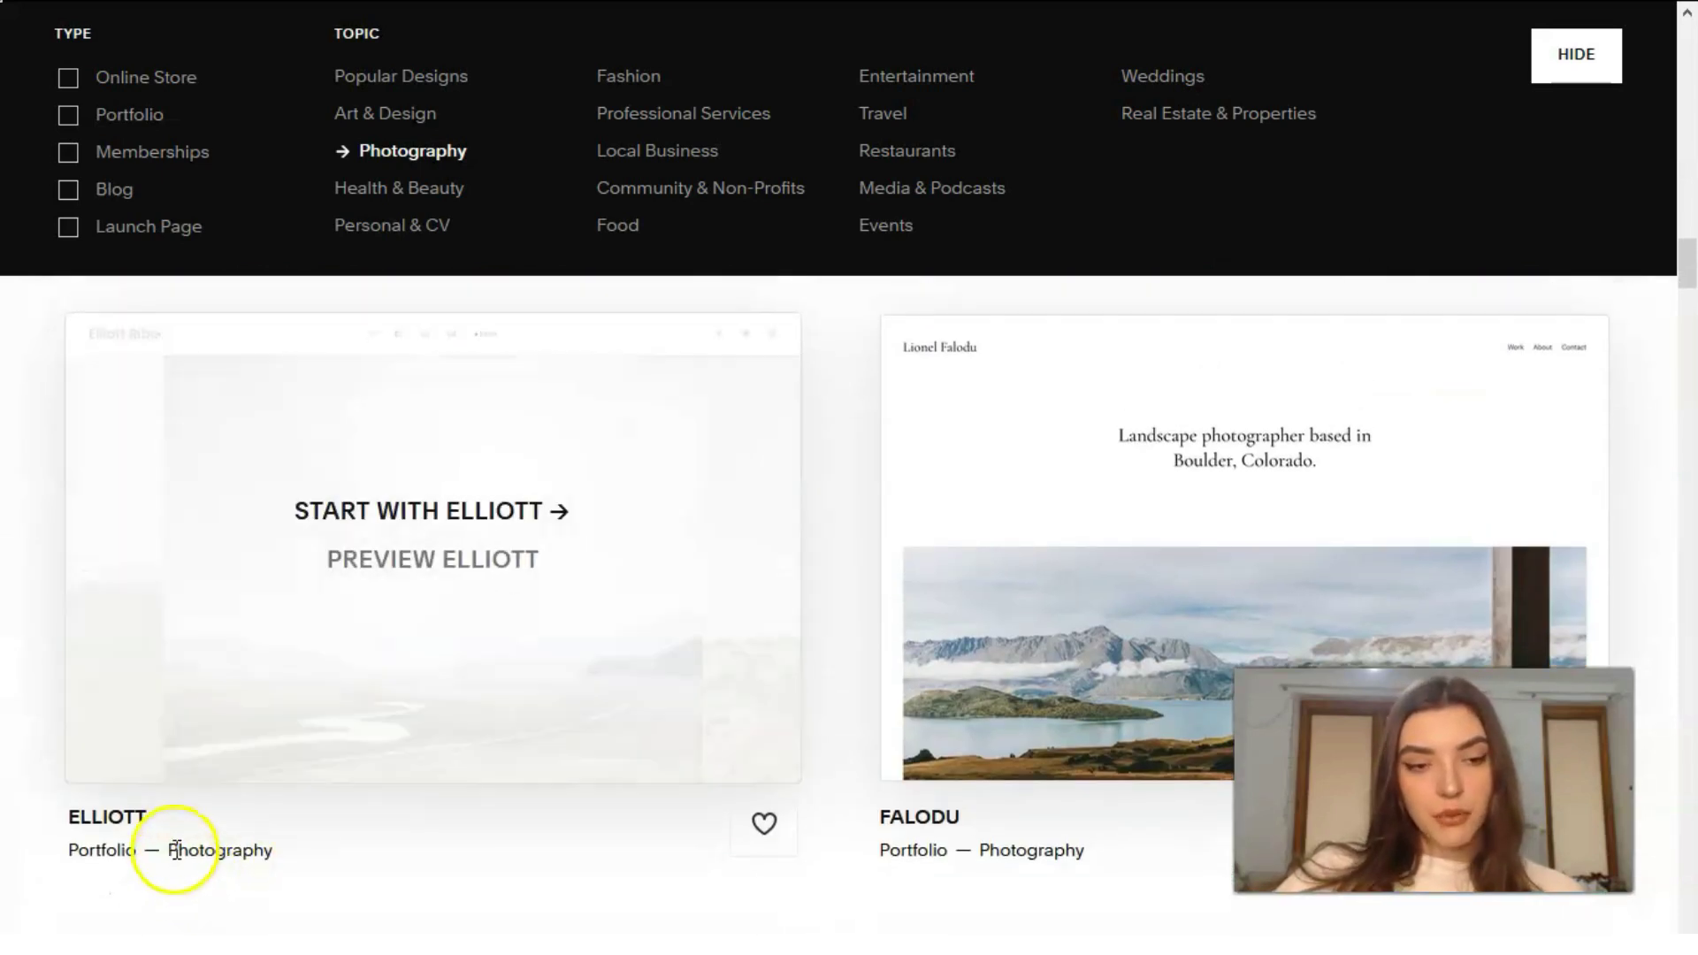
Preview the Elliott template and view its demo site full-screen
click(466, 583)
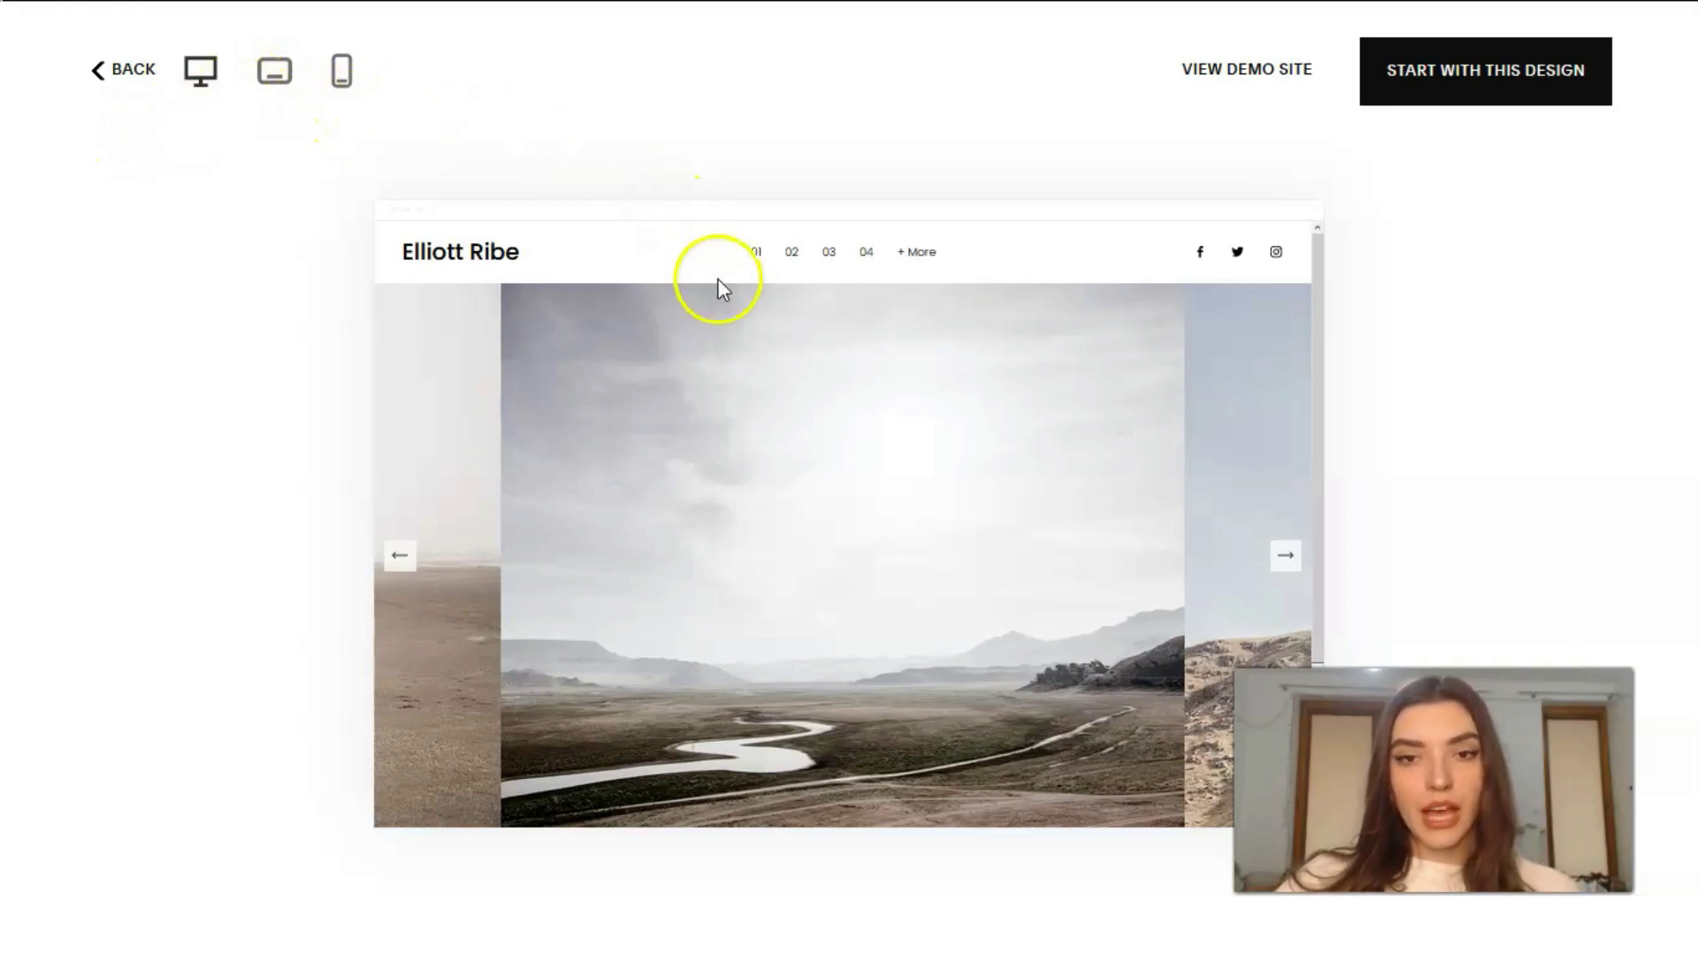
click(1231, 84)
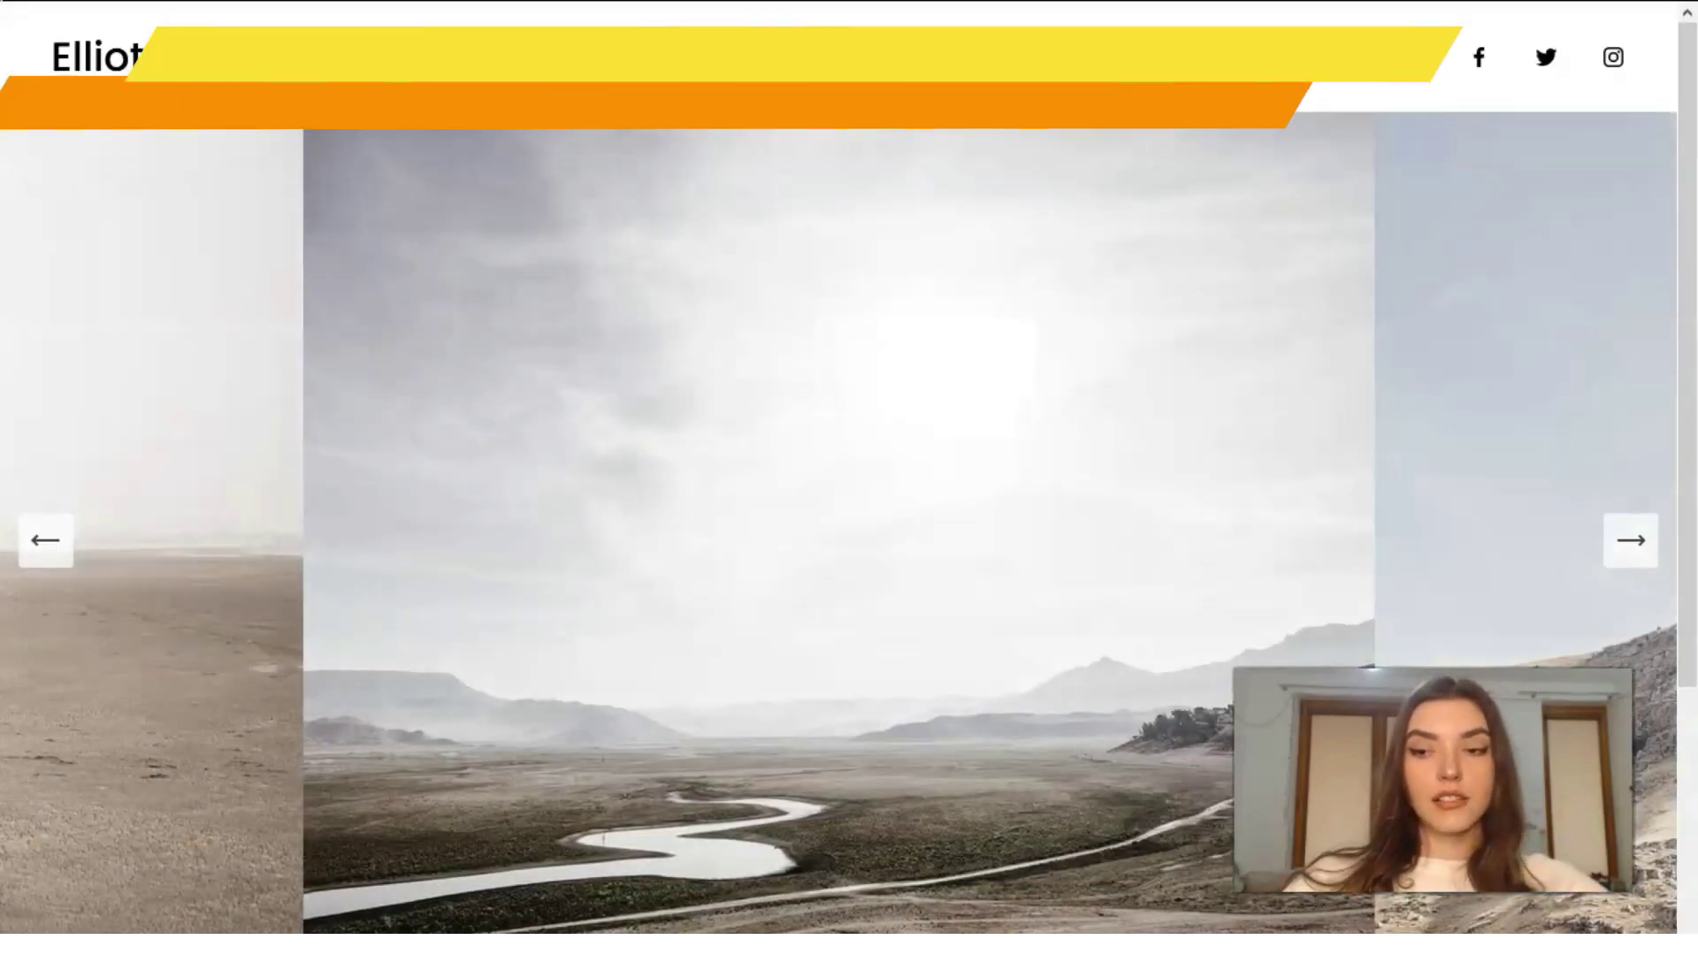
click(1106, 377)
scroll(1106, 383, down, 4)
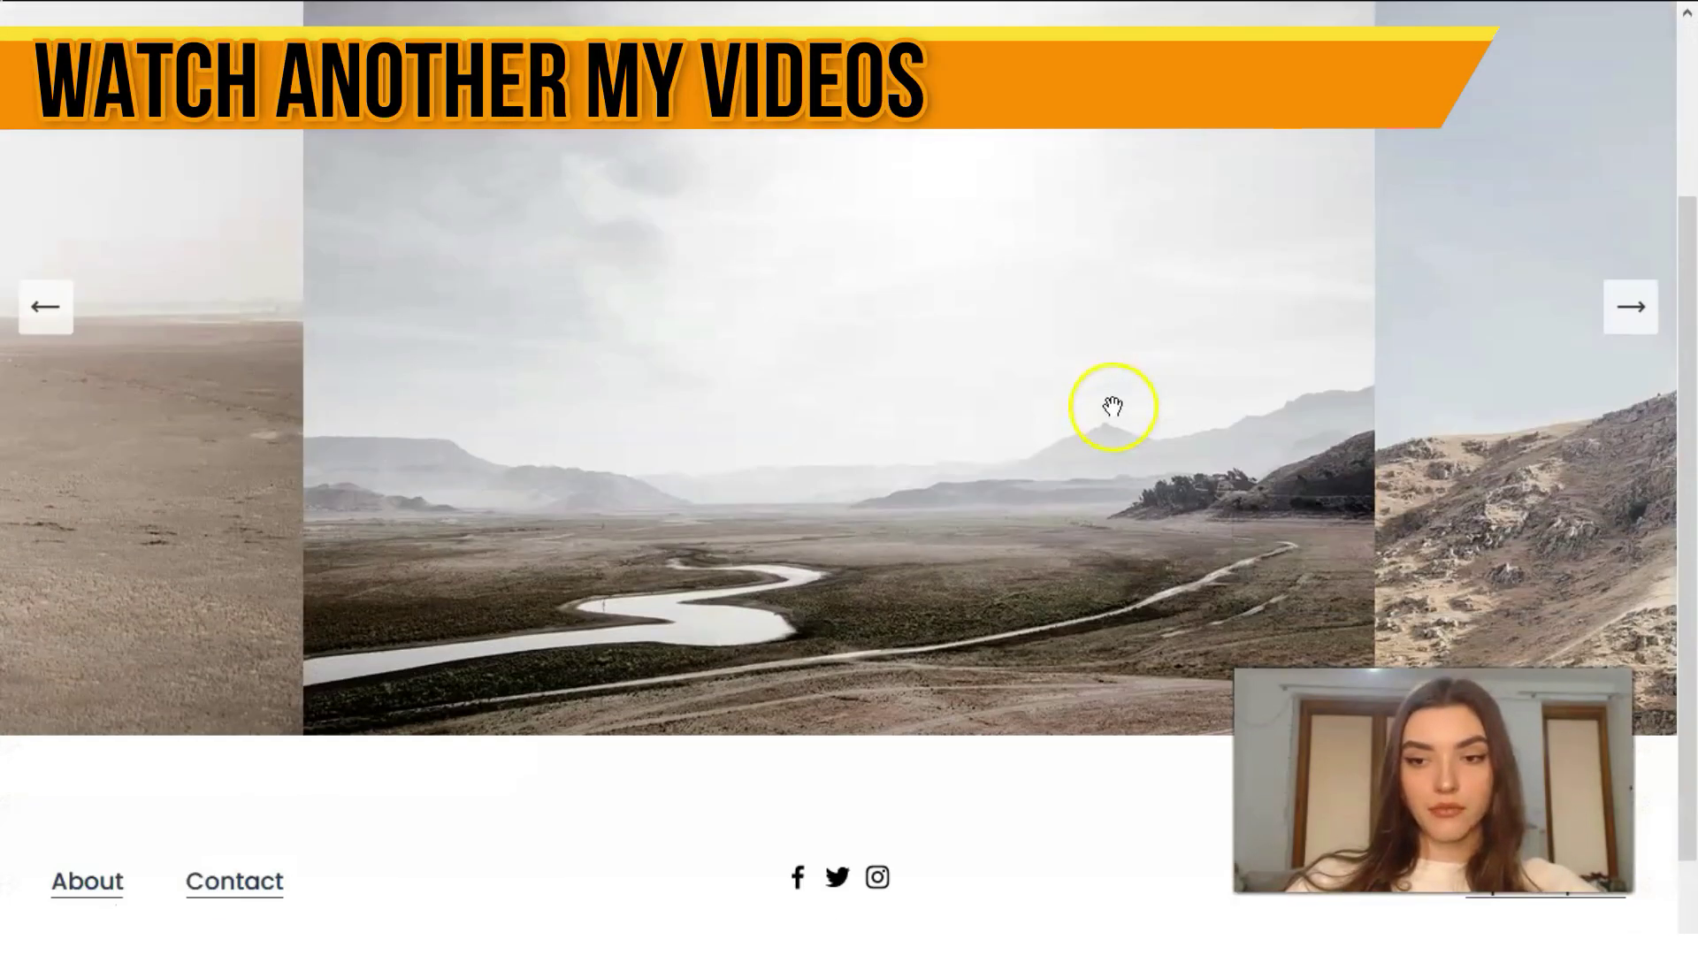
scroll(1113, 418, up, 4)
scroll(1111, 417, down, 4)
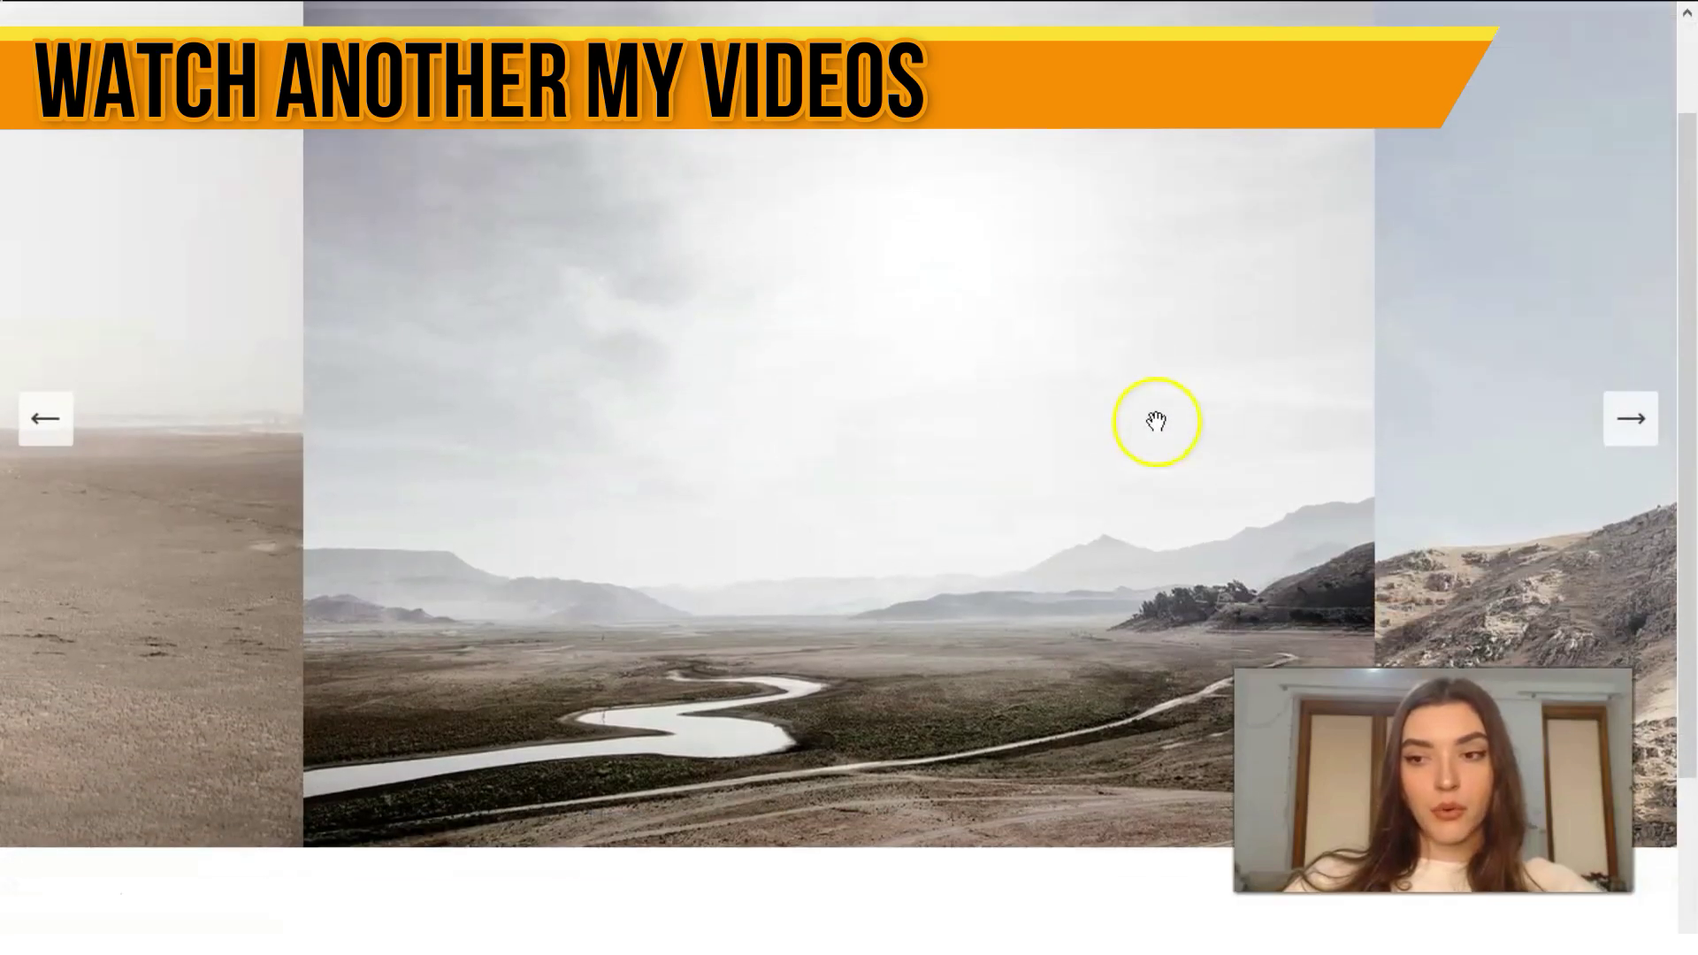
scroll(1164, 424, up, 4)
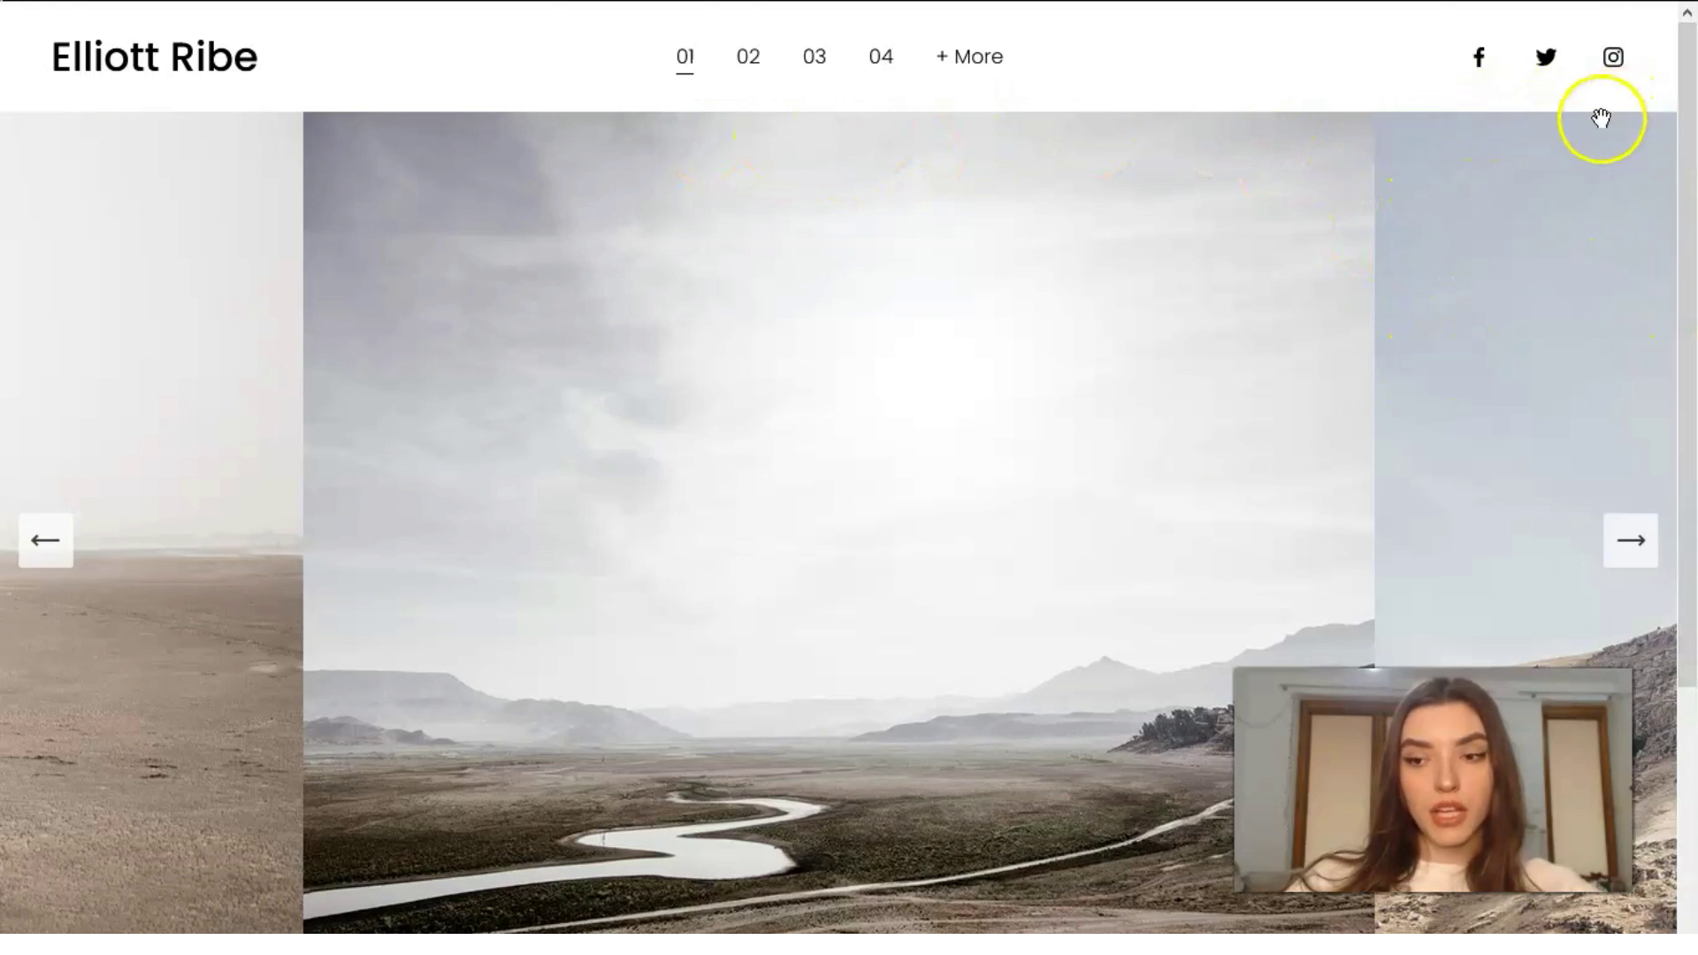
scroll(1137, 398, down, 4)
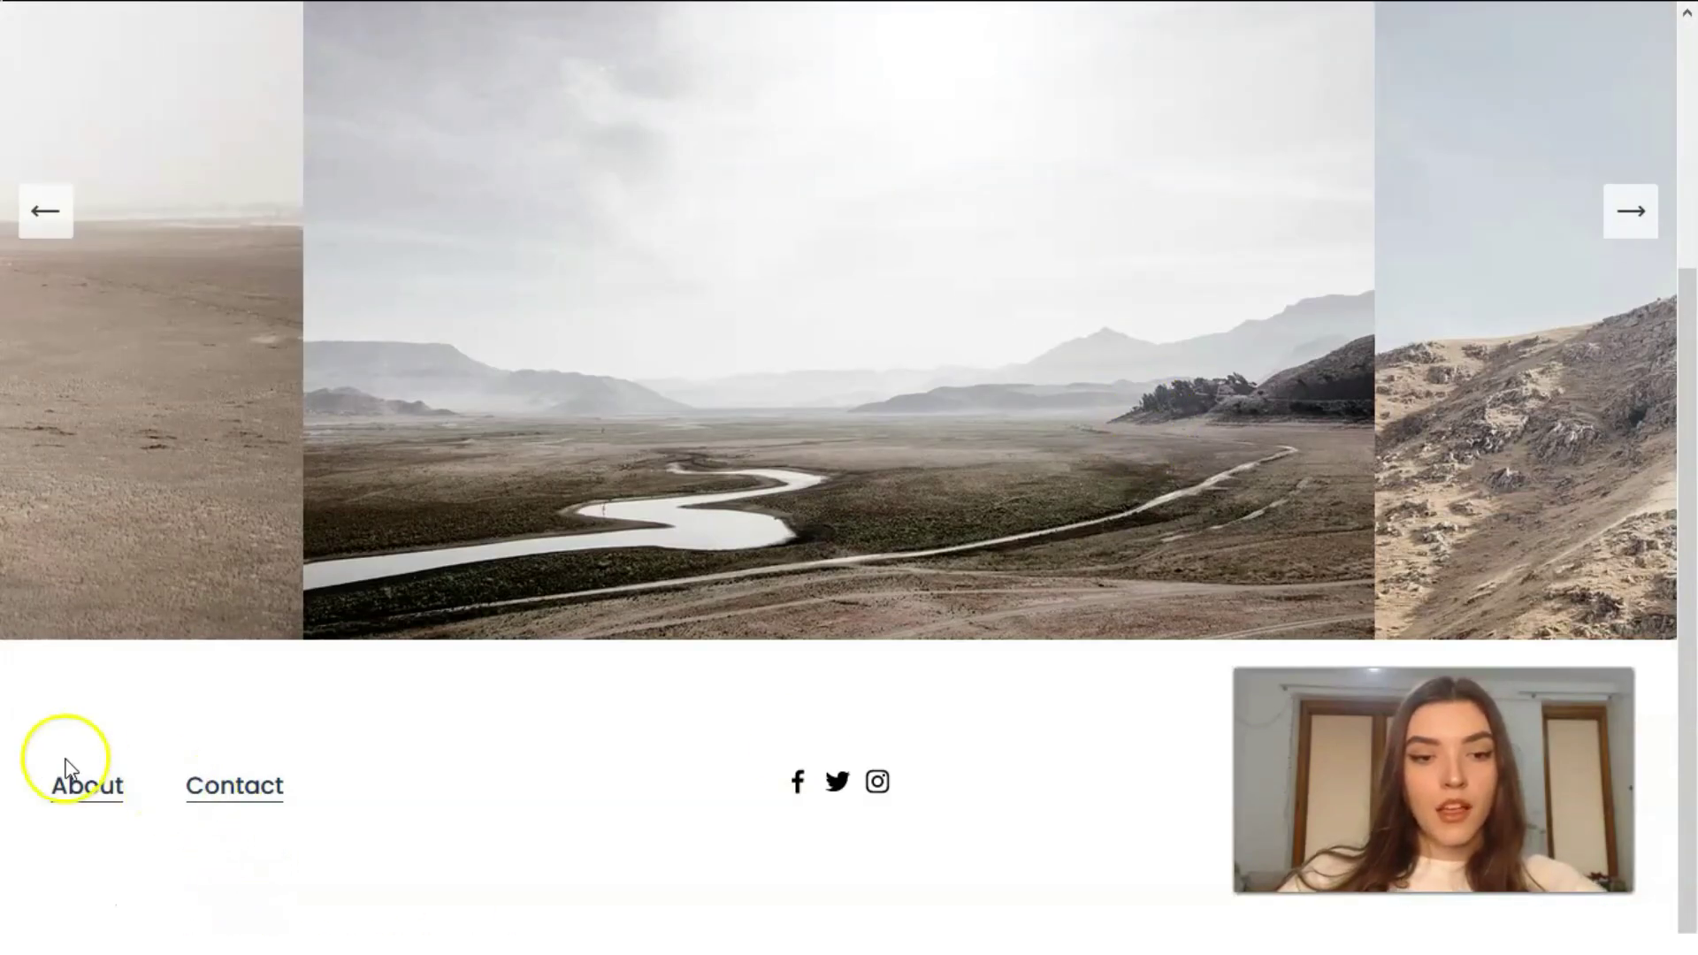
scroll(335, 787, up, 4)
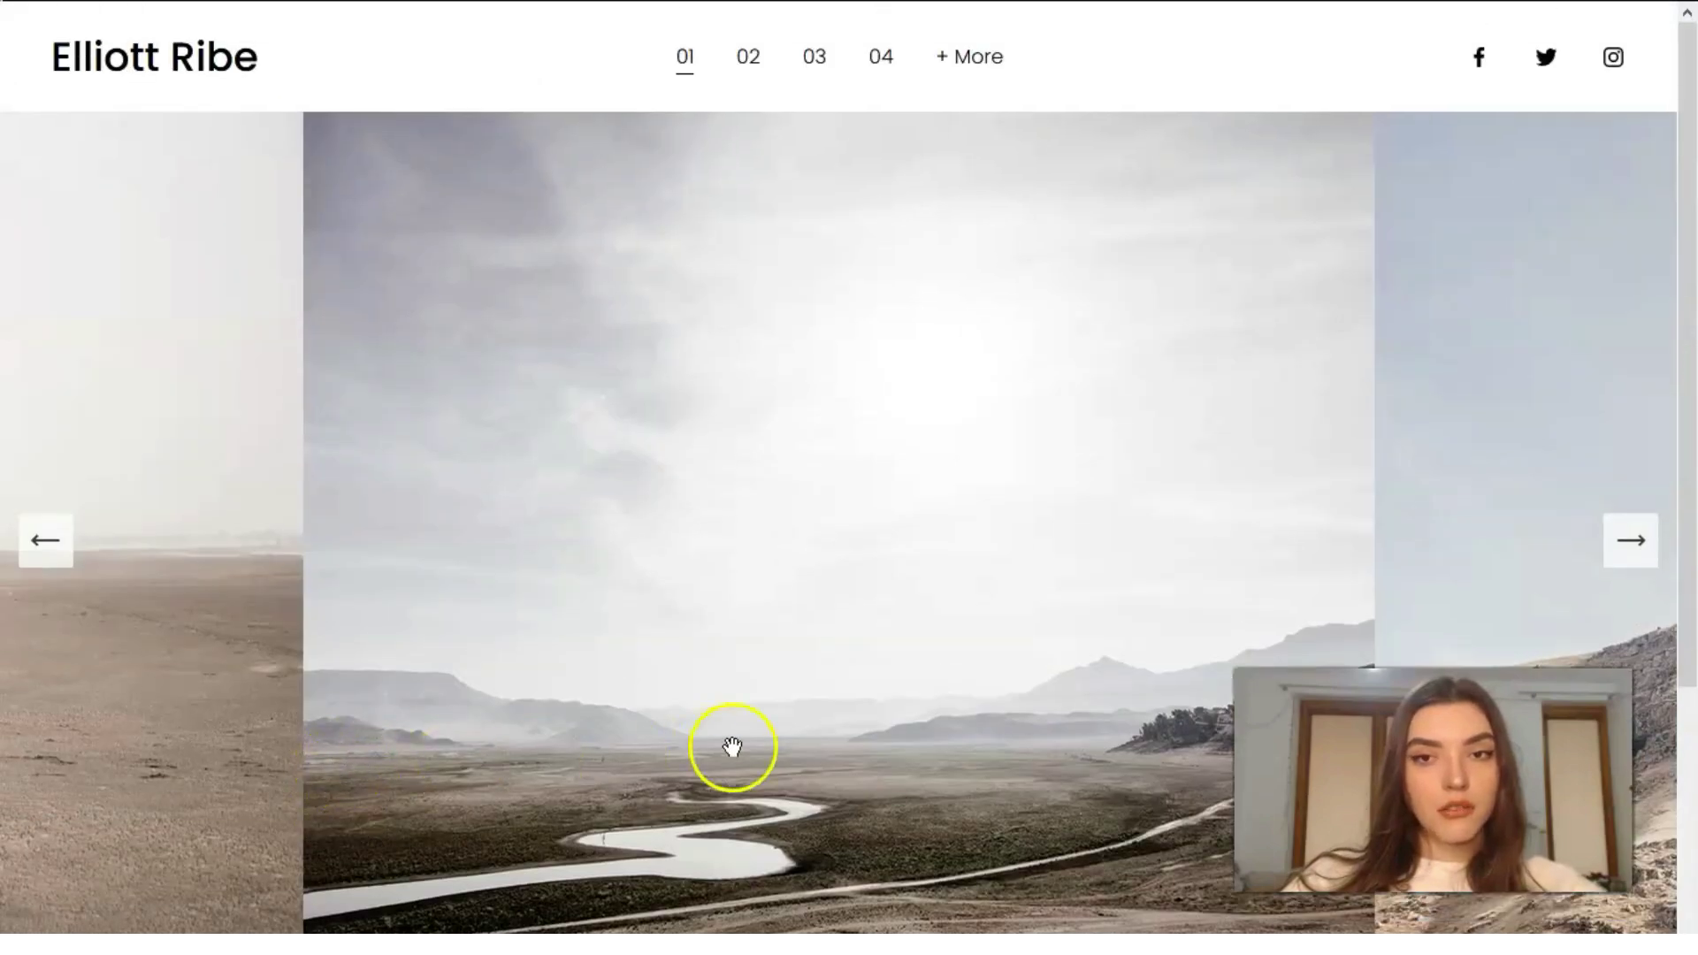
scroll(884, 760, down, 4)
scroll(1066, 766, up, 3)
scroll(1066, 766, up, 1)
Cycle the demo slider to the misty mountains, then return to the template preview
click(1631, 541)
click(1634, 541)
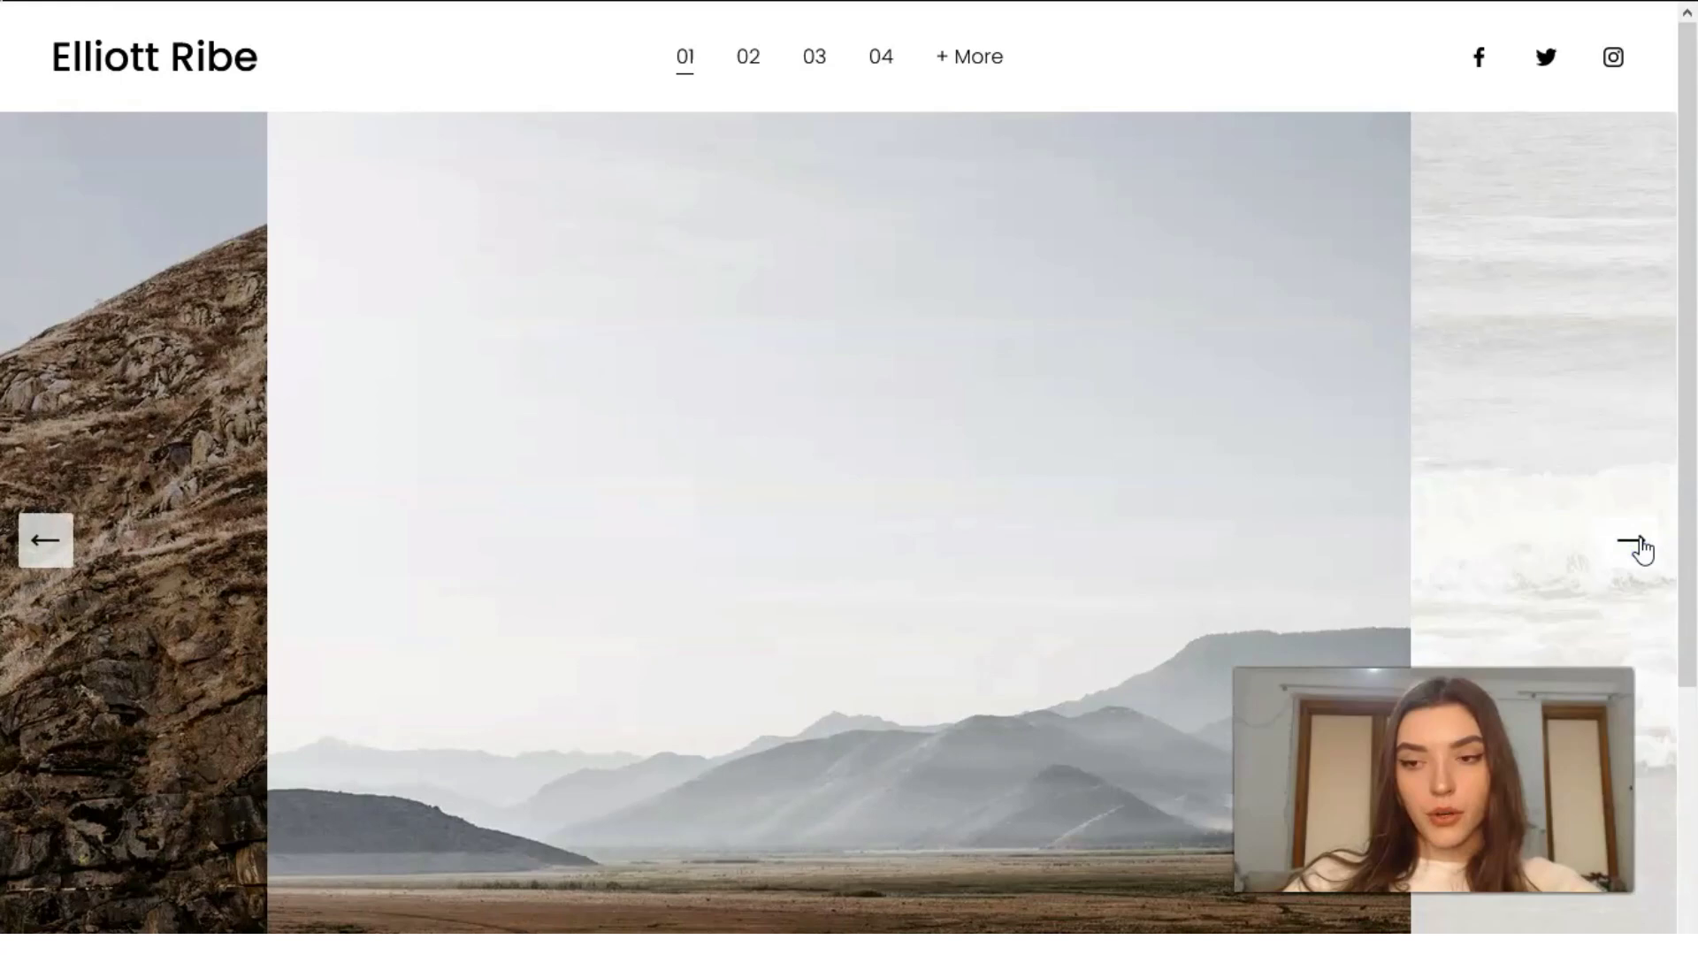
click(1634, 542)
click(1634, 541)
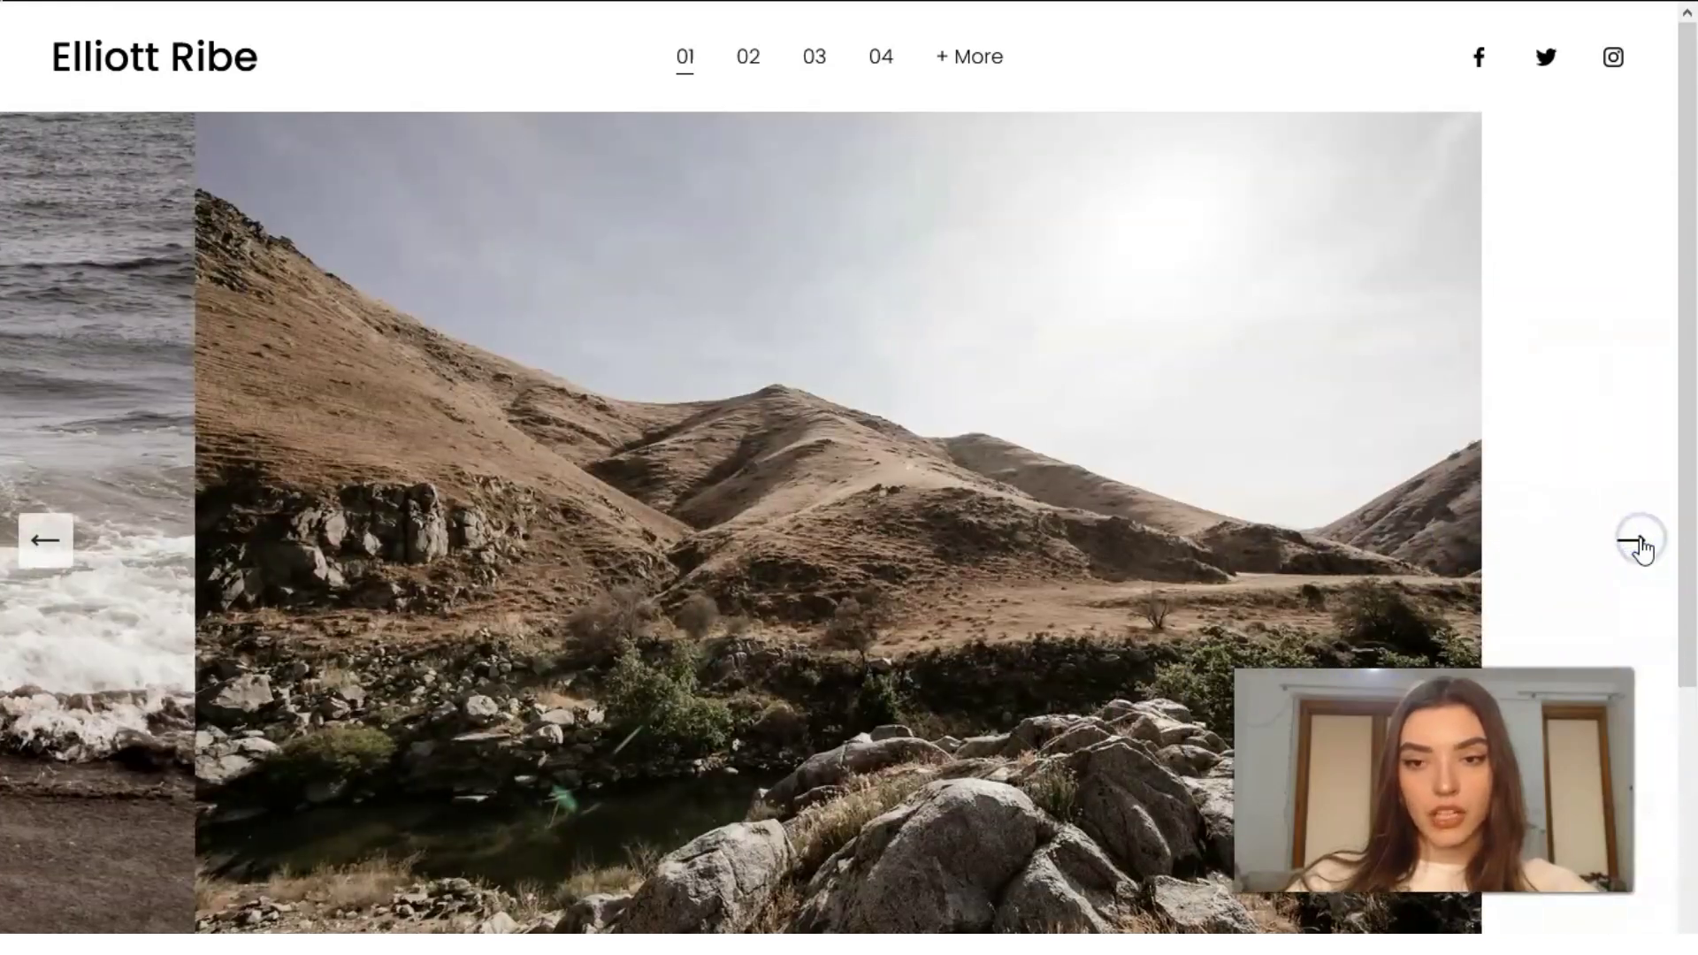
click(1634, 541)
click(1634, 541)
click(1634, 541)
click(1634, 541)
click(1634, 541)
click(1635, 541)
click(1634, 541)
click(1634, 541)
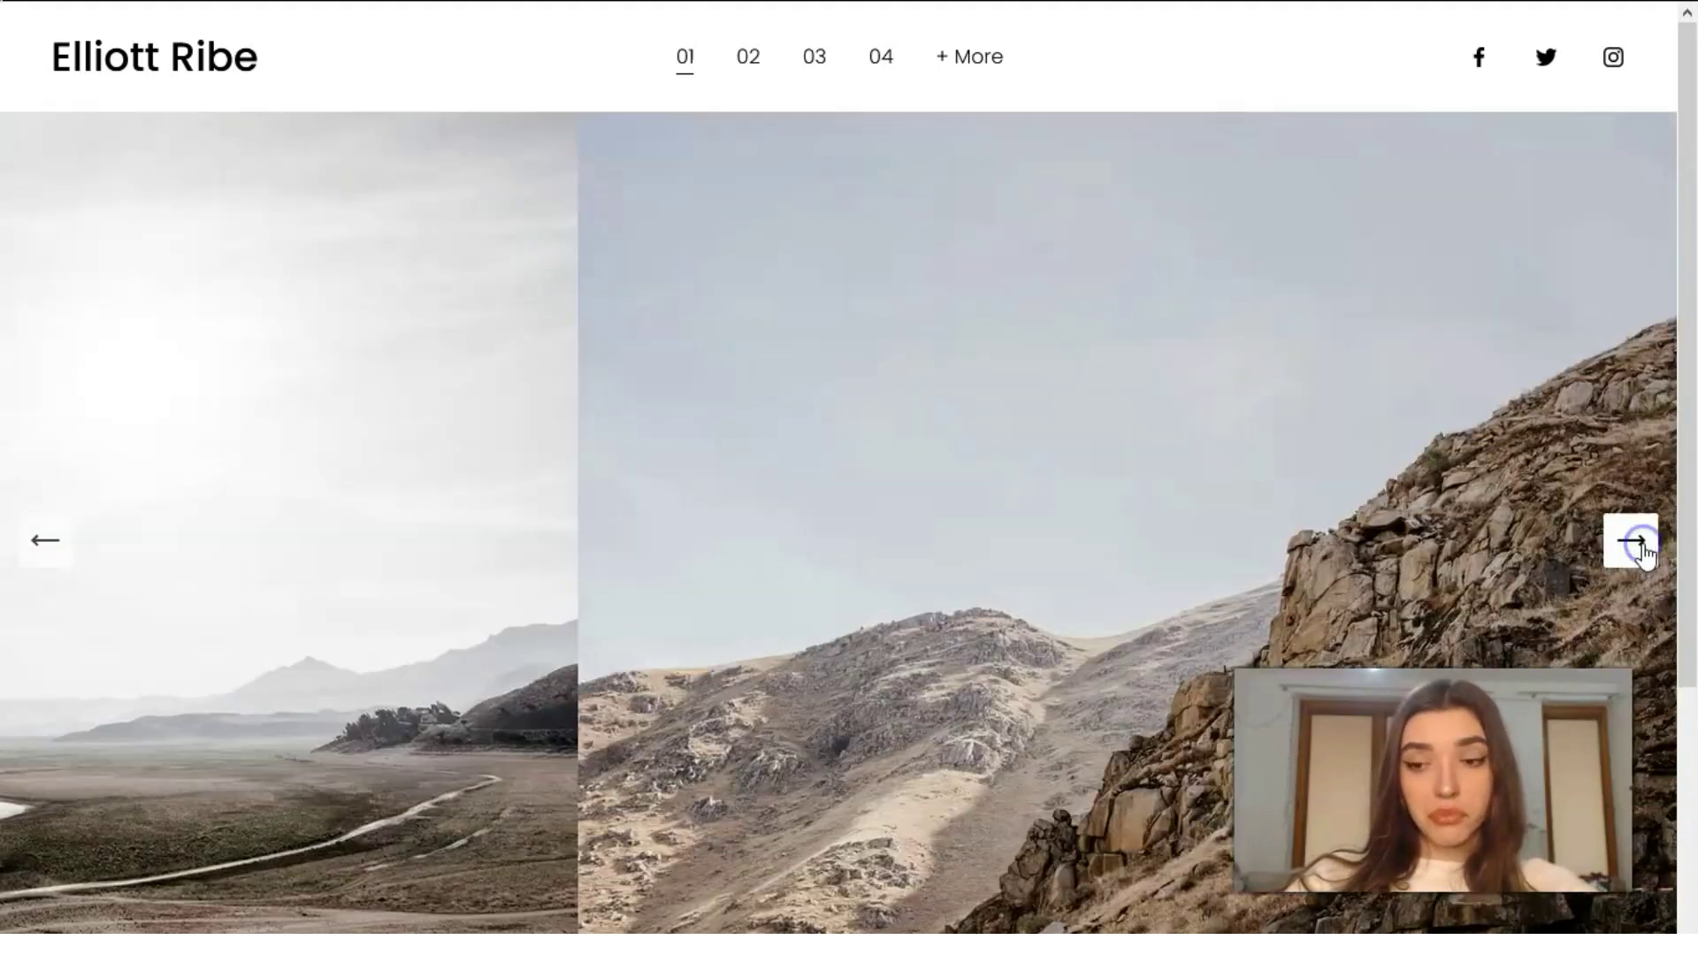
click(1634, 541)
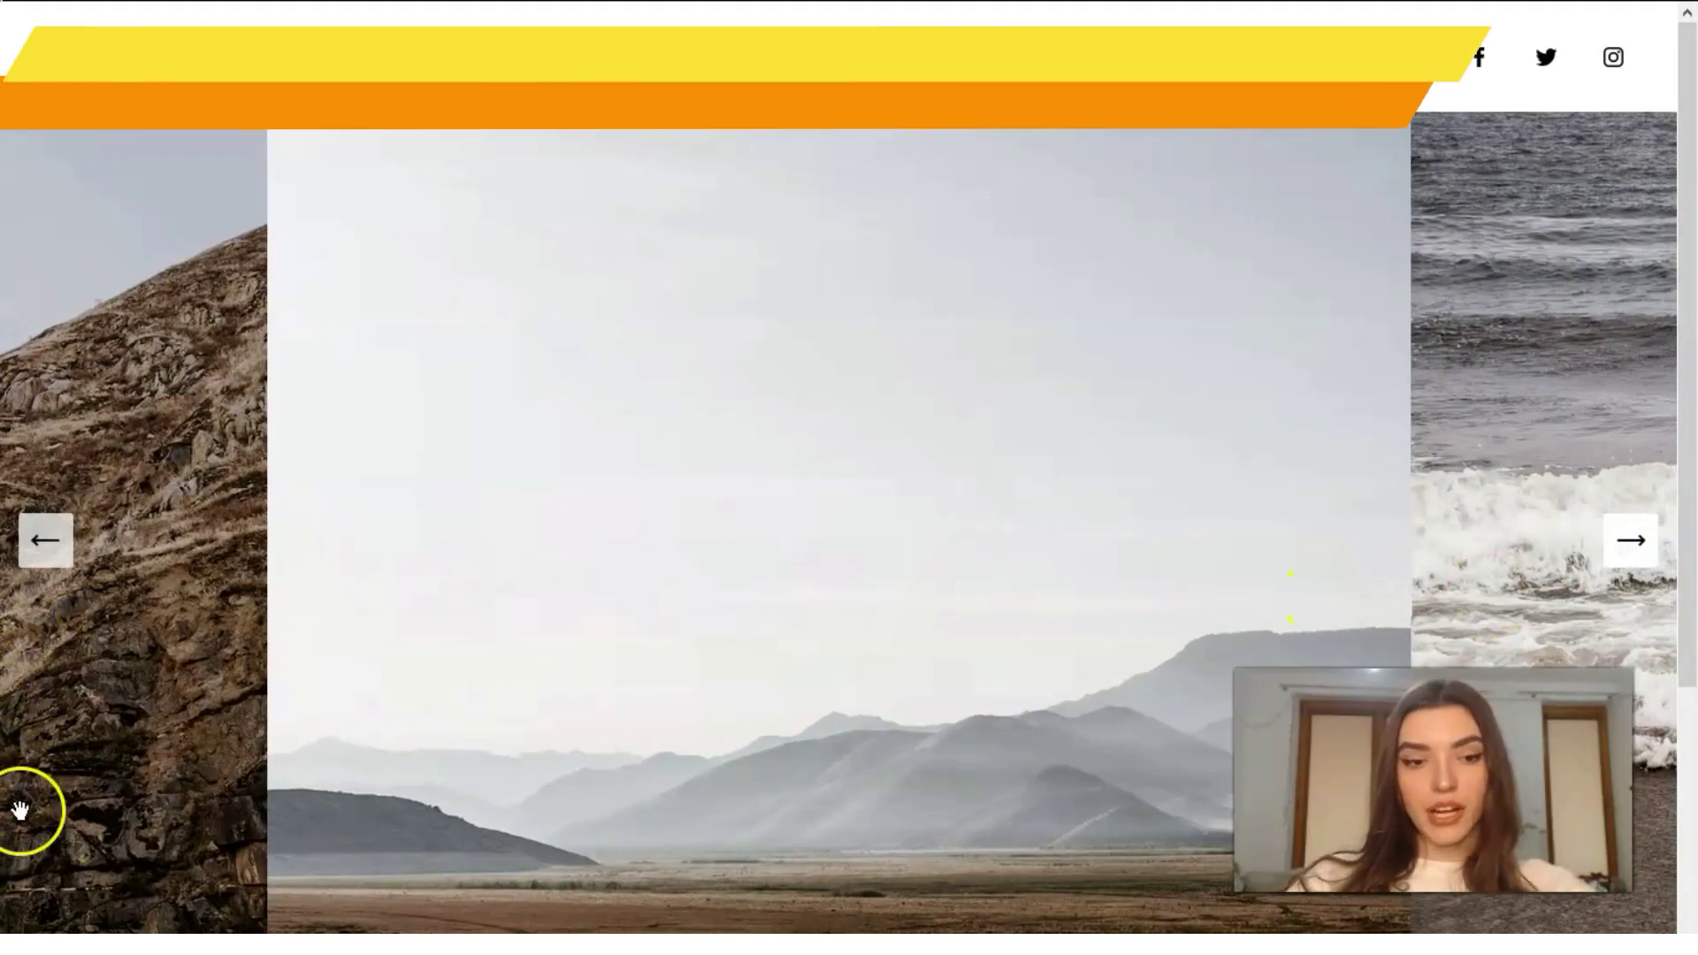
click(48, 906)
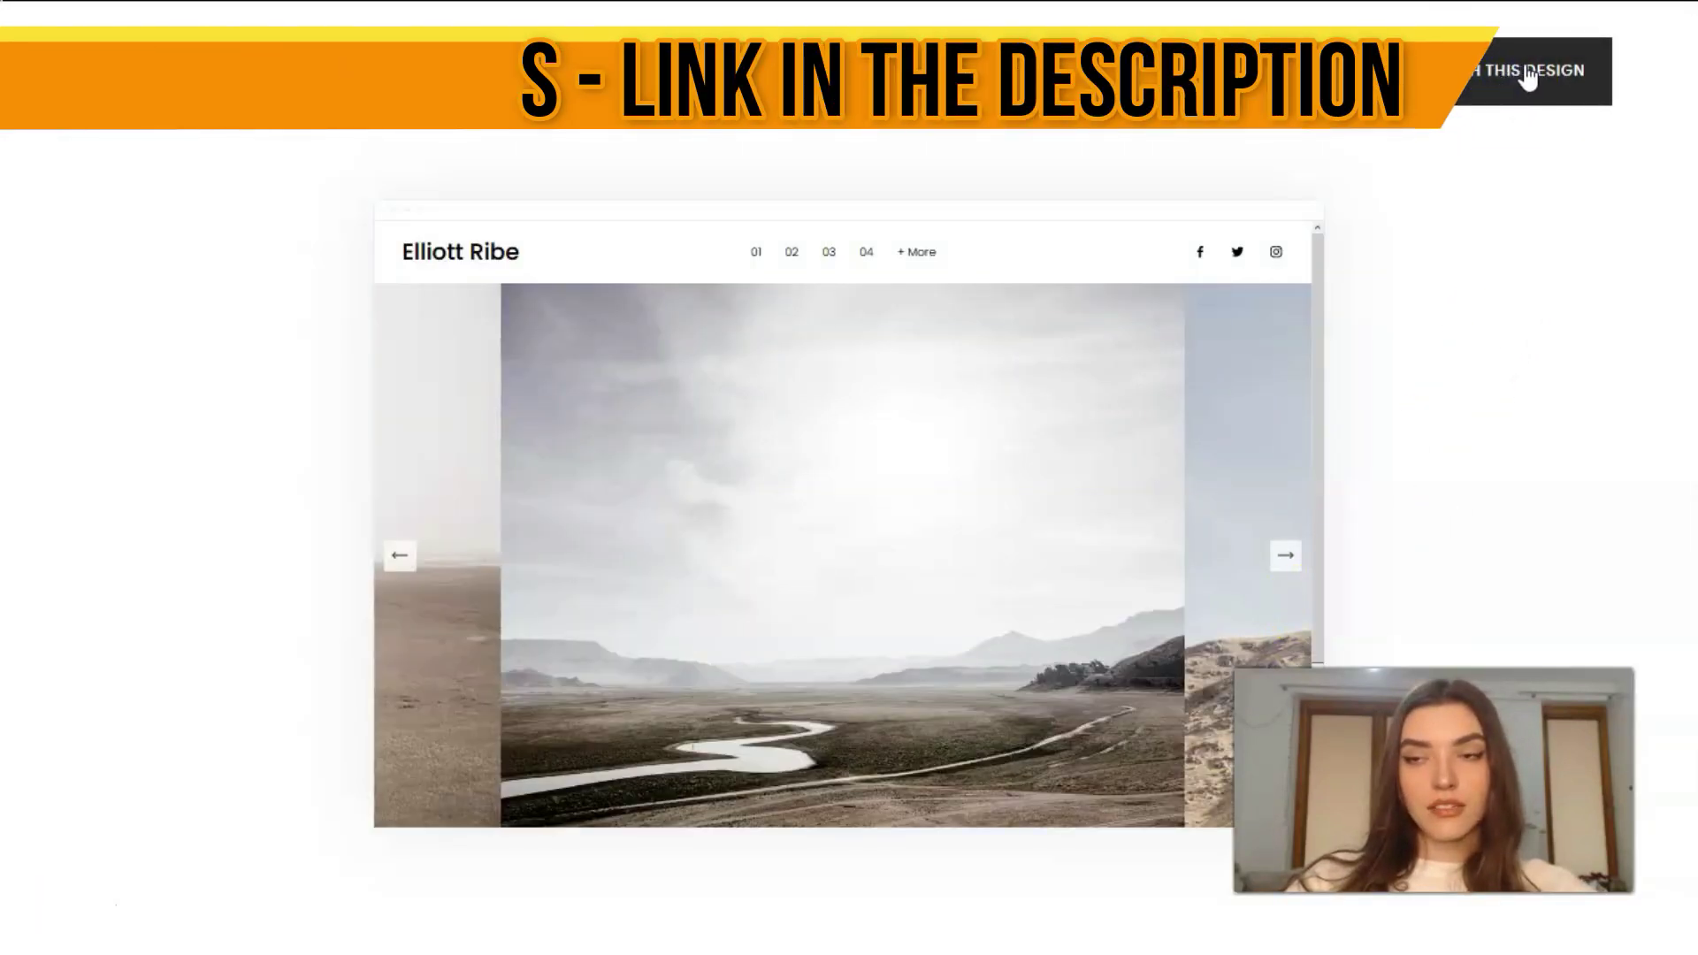
Start building a new site from the Elliott template
click(1501, 81)
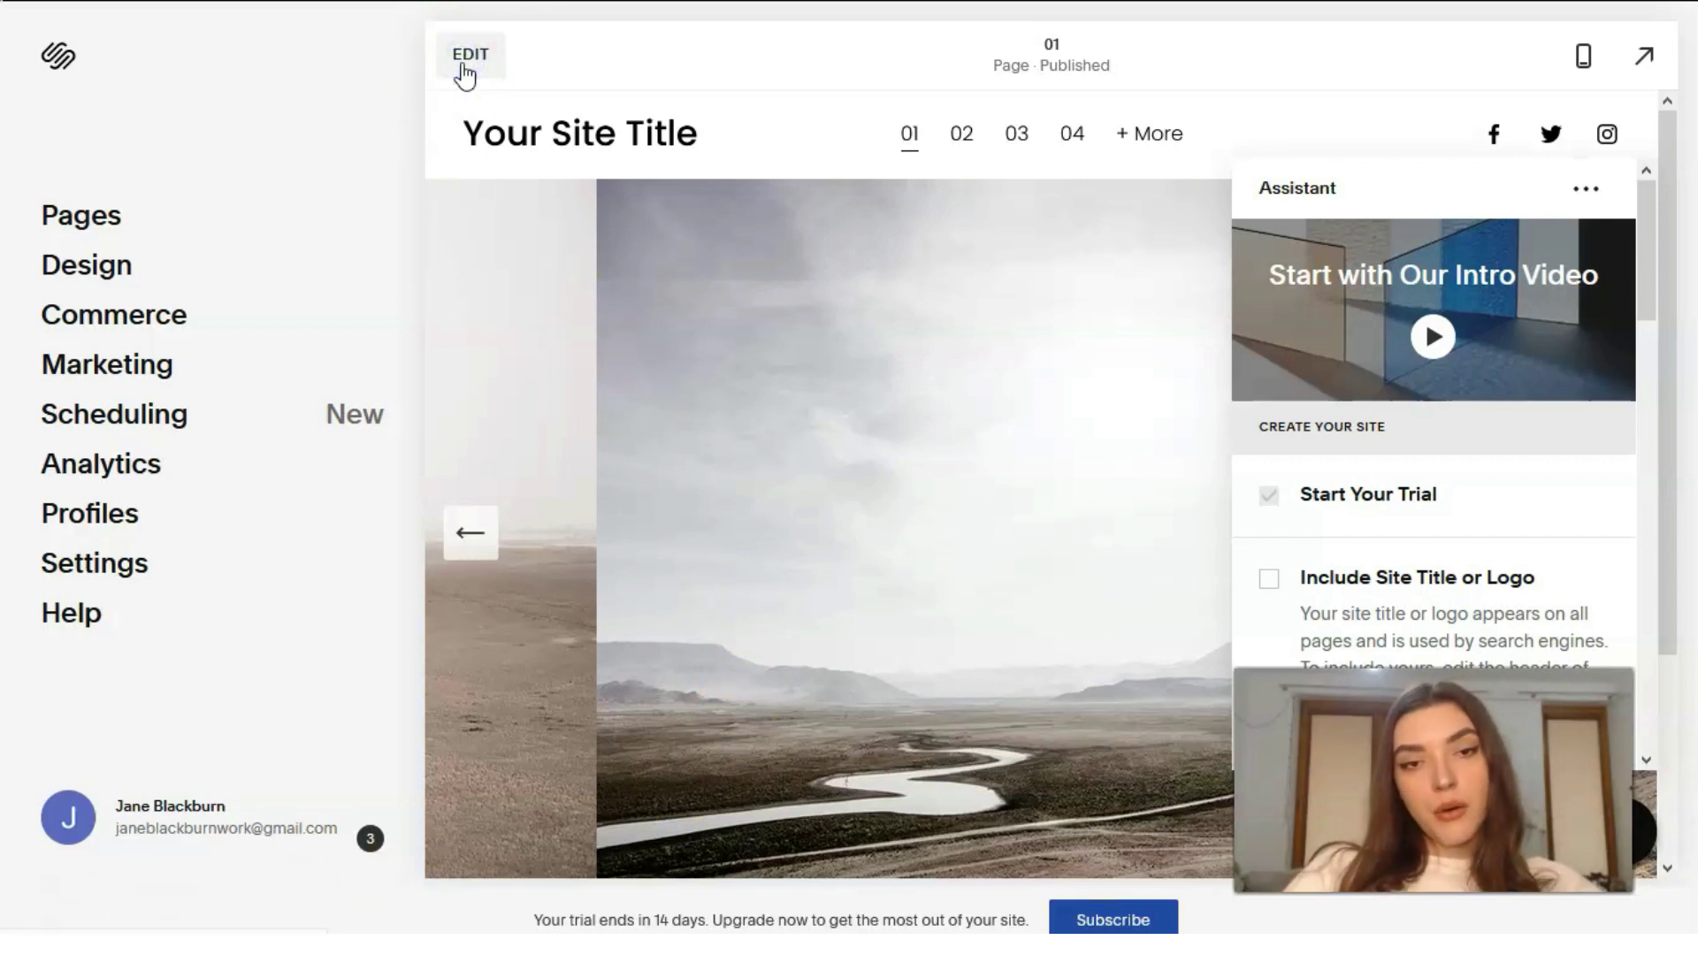
Put page 01 into edit mode and dismiss the setup Assistant checklist
click(464, 75)
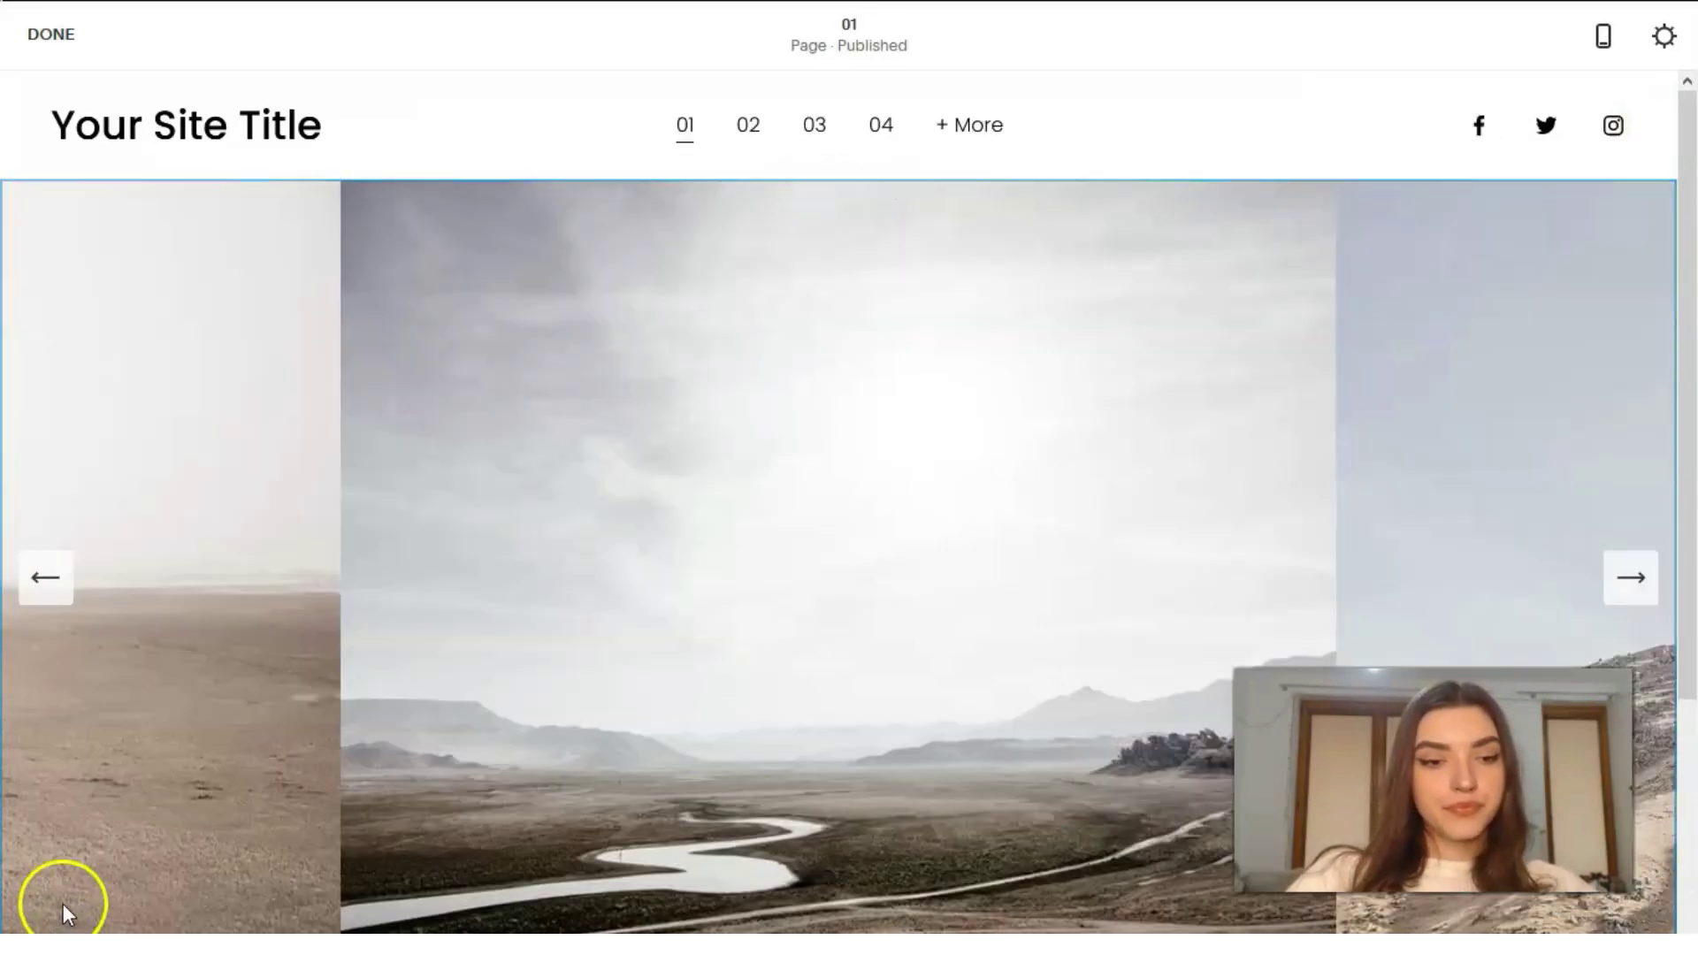
click(64, 904)
mouse_move(675, 83)
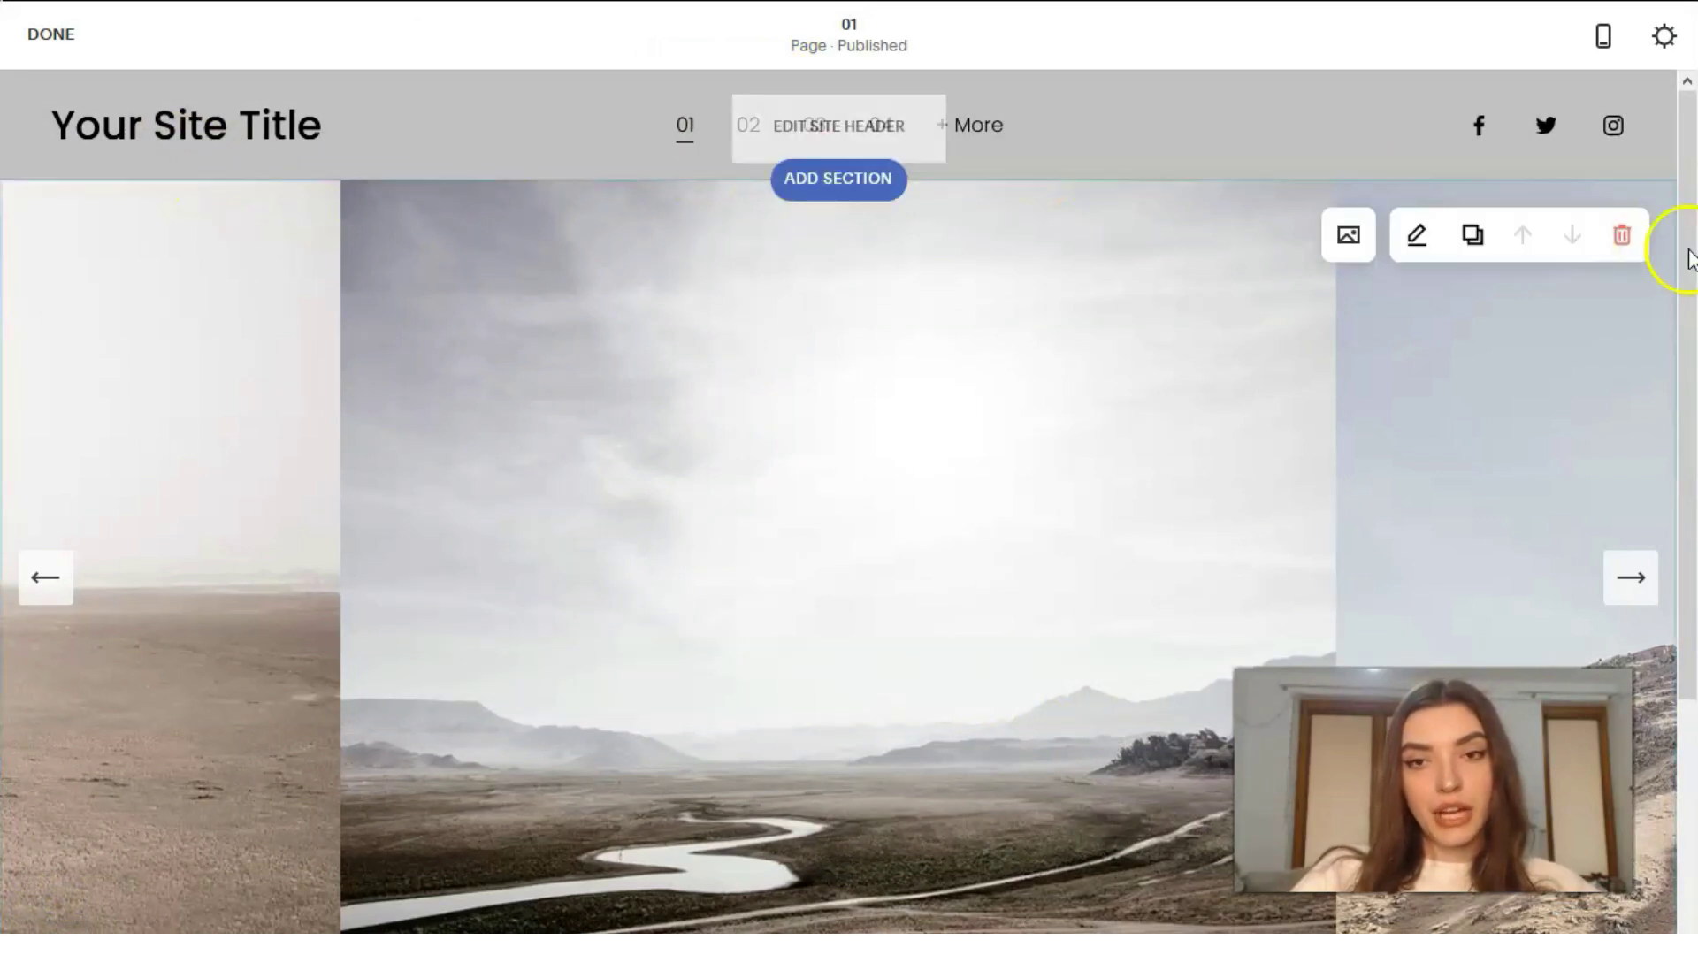
Open the header settings and review Site Title & Logo and Elements options
click(878, 124)
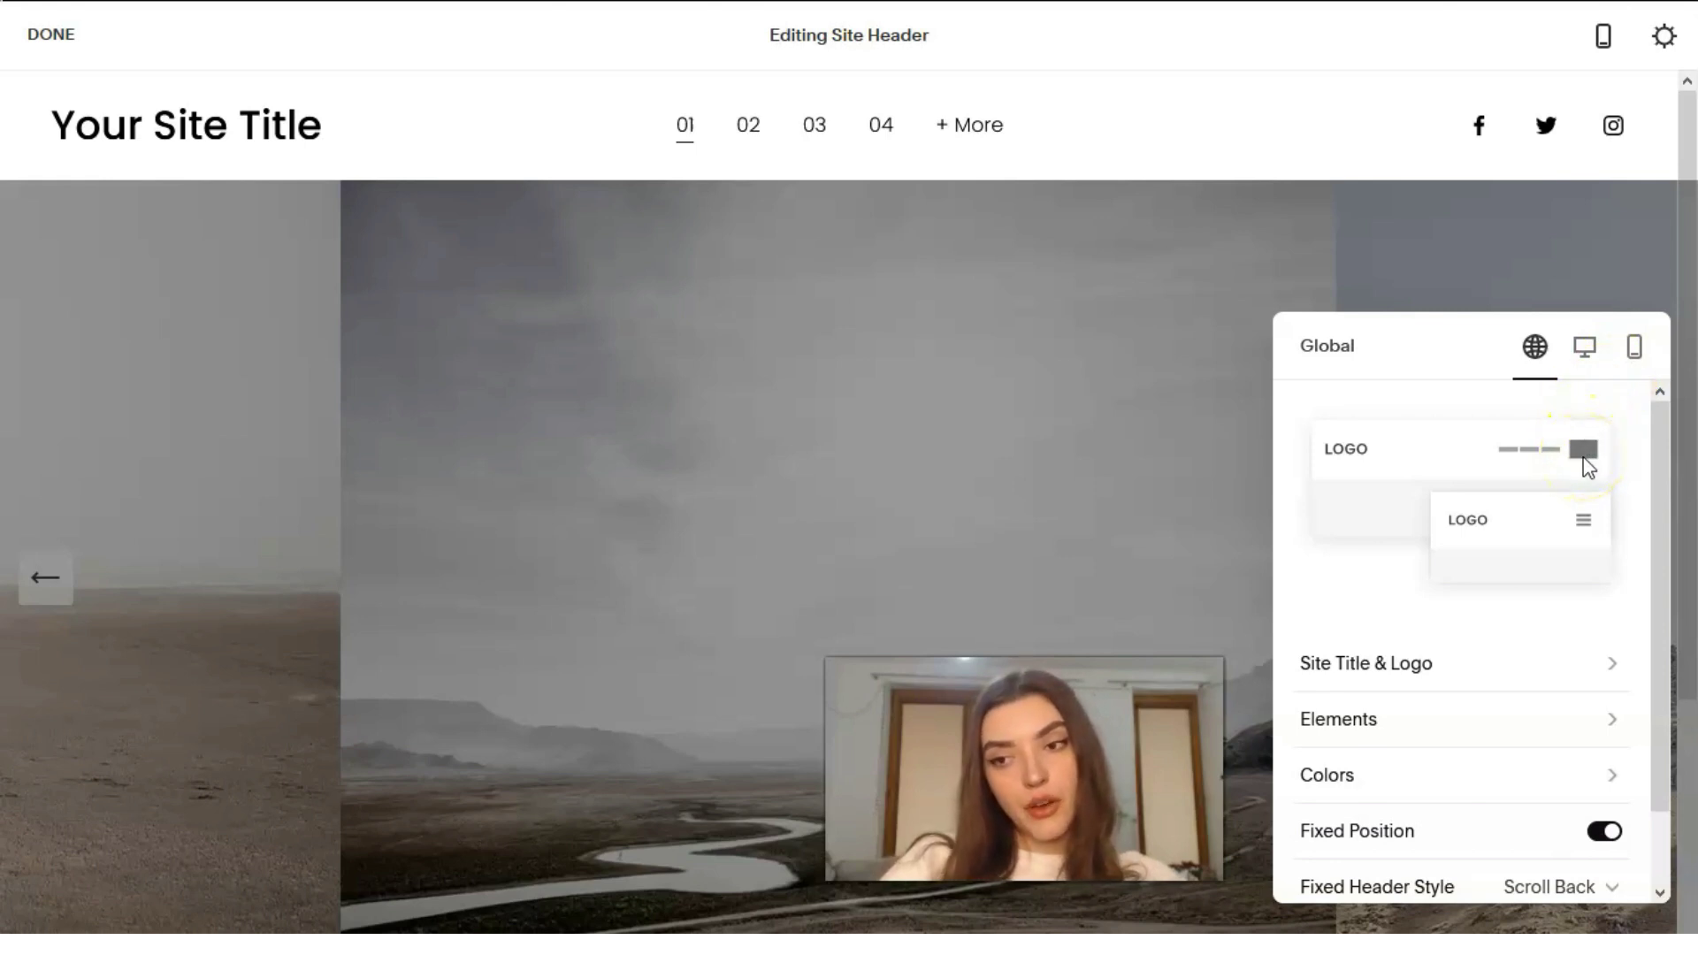
scroll(1486, 590, down, 1)
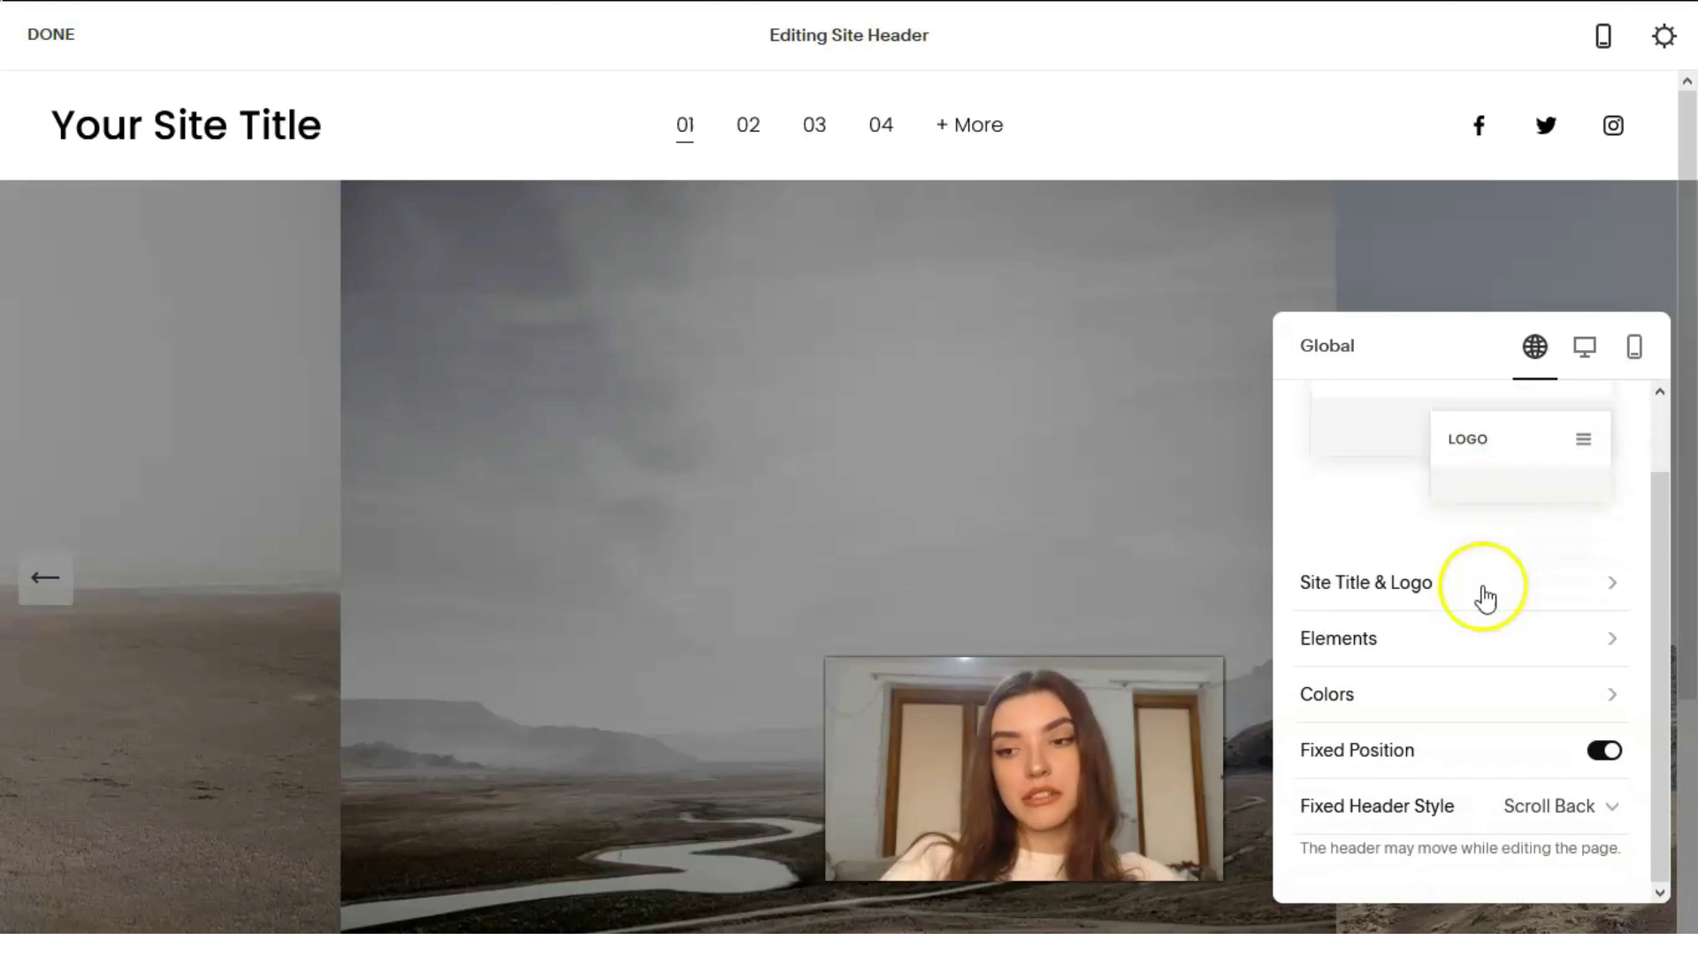
click(1437, 580)
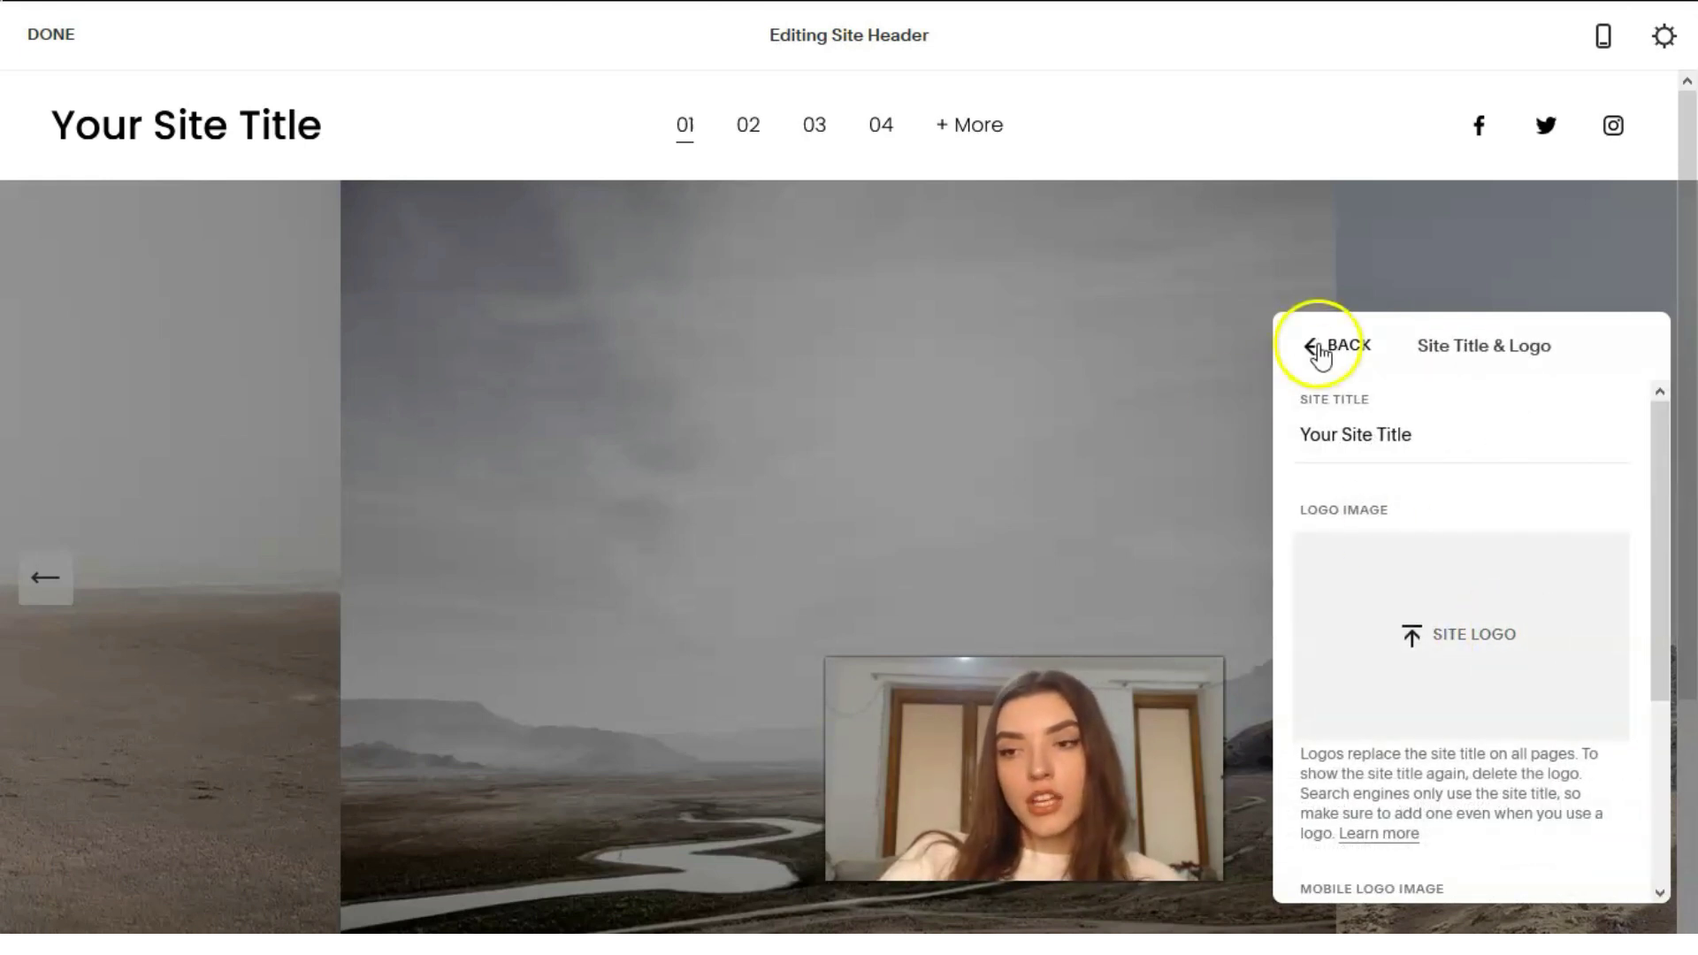
click(1315, 346)
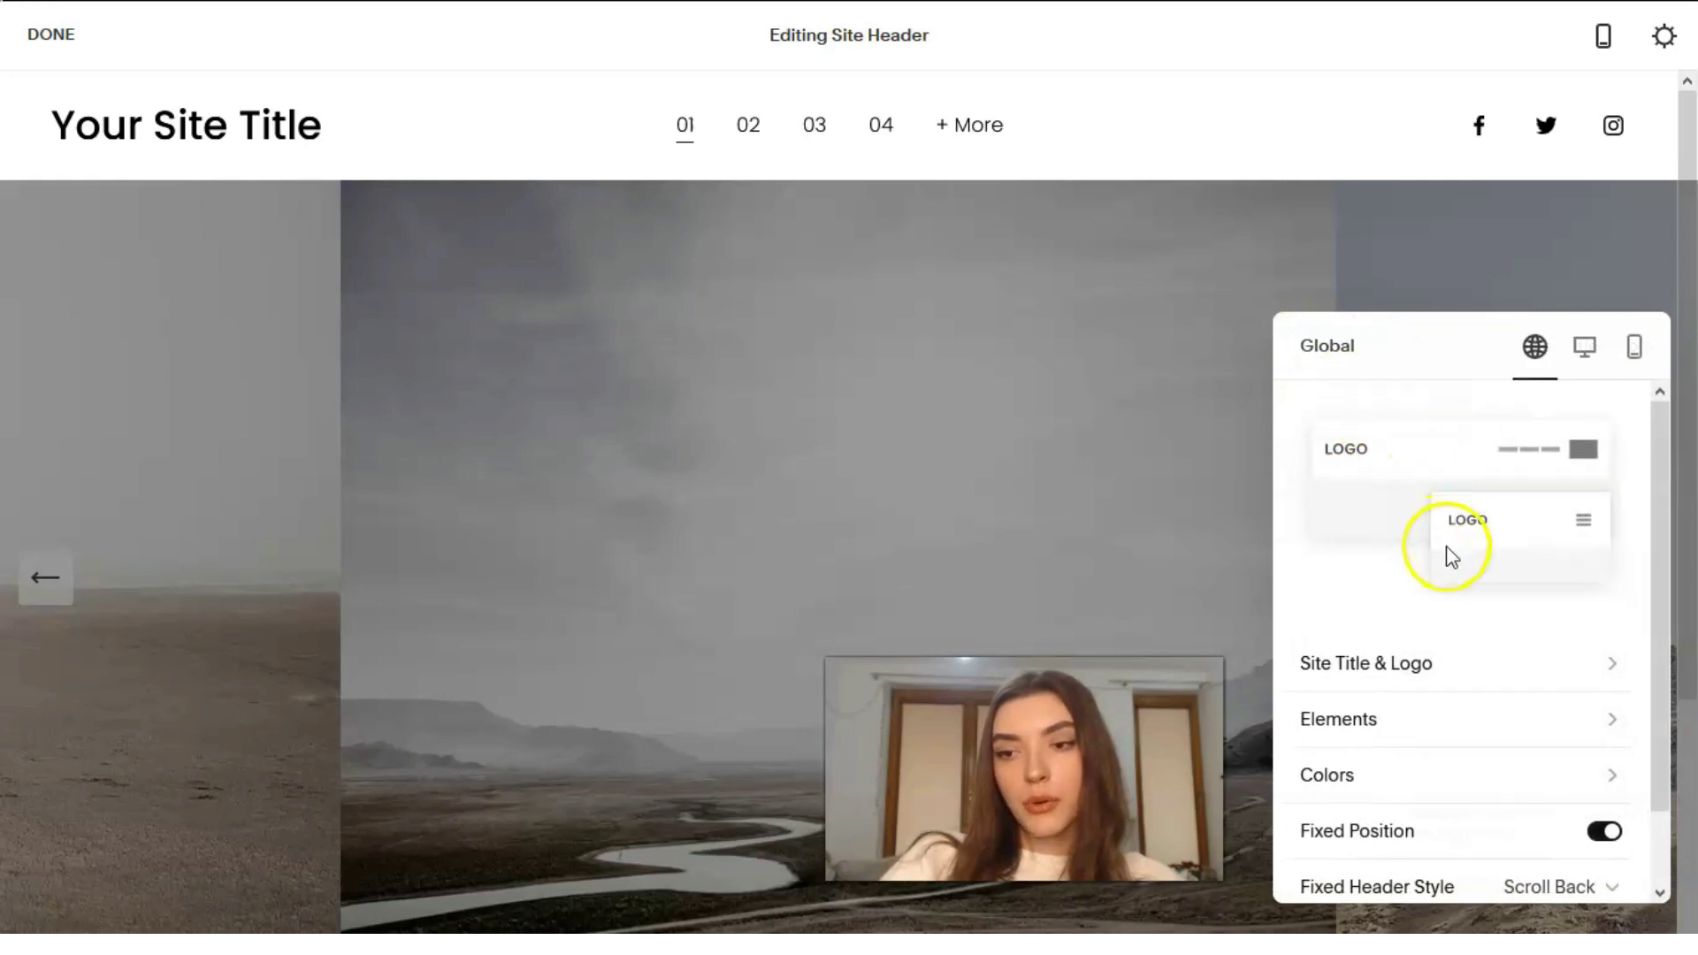
click(1356, 719)
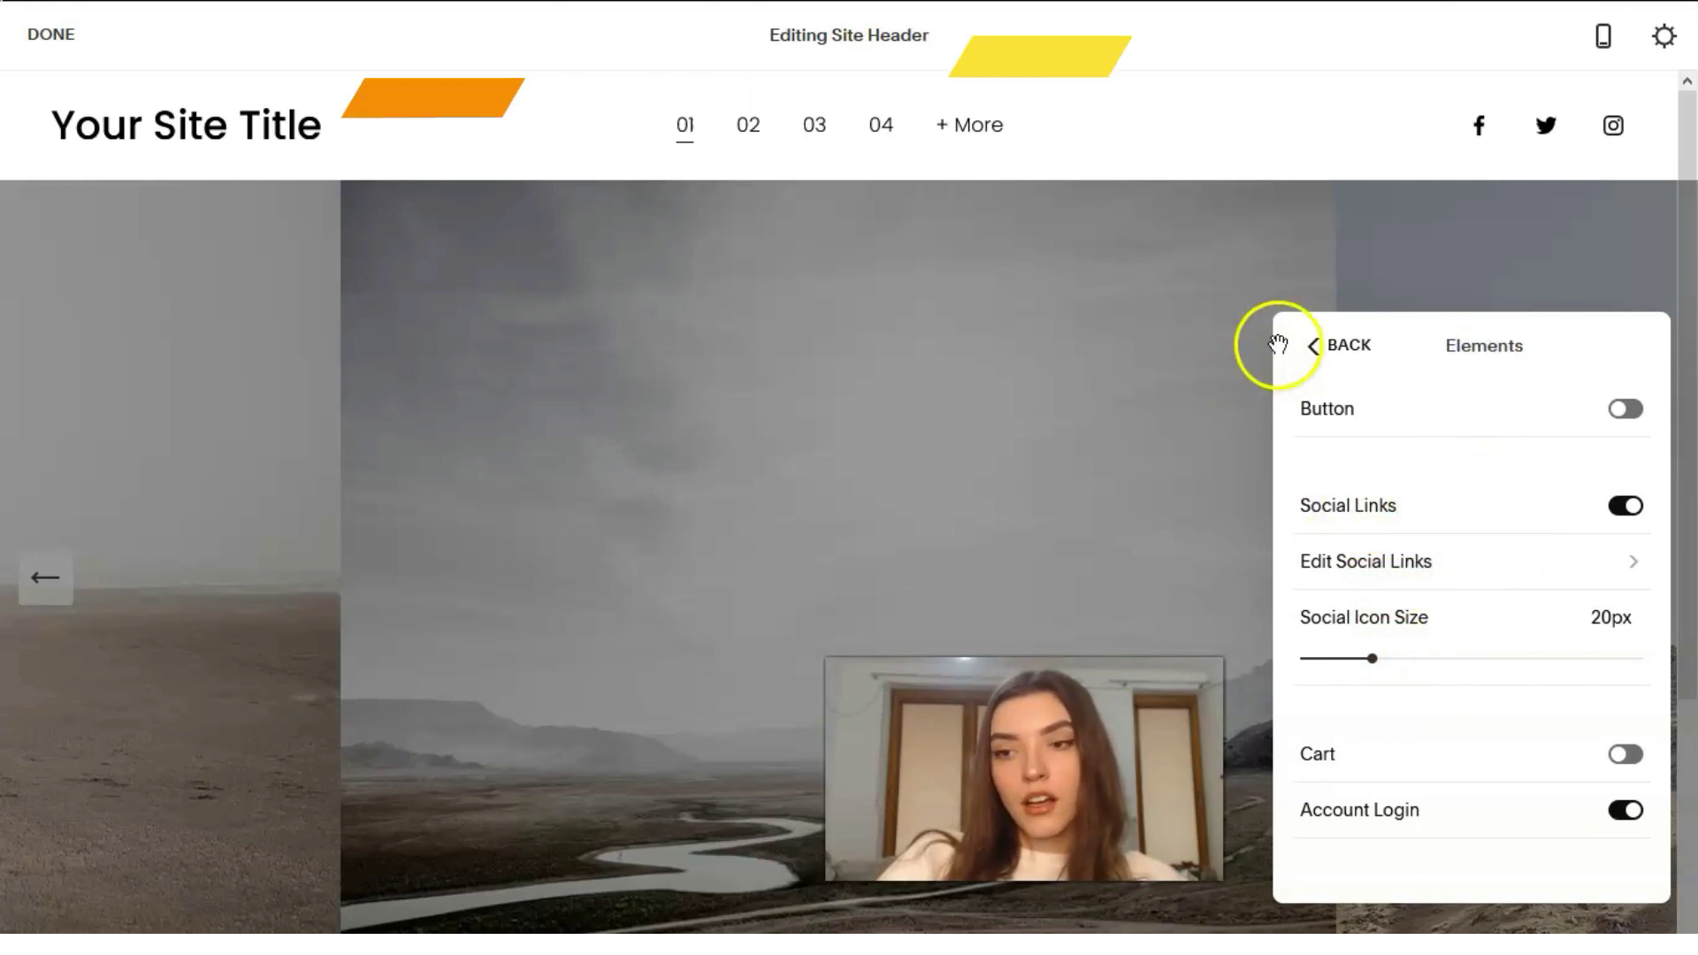
Try the header's Transparent colour option, turn off Fixed Position, and exit header editing
click(1331, 354)
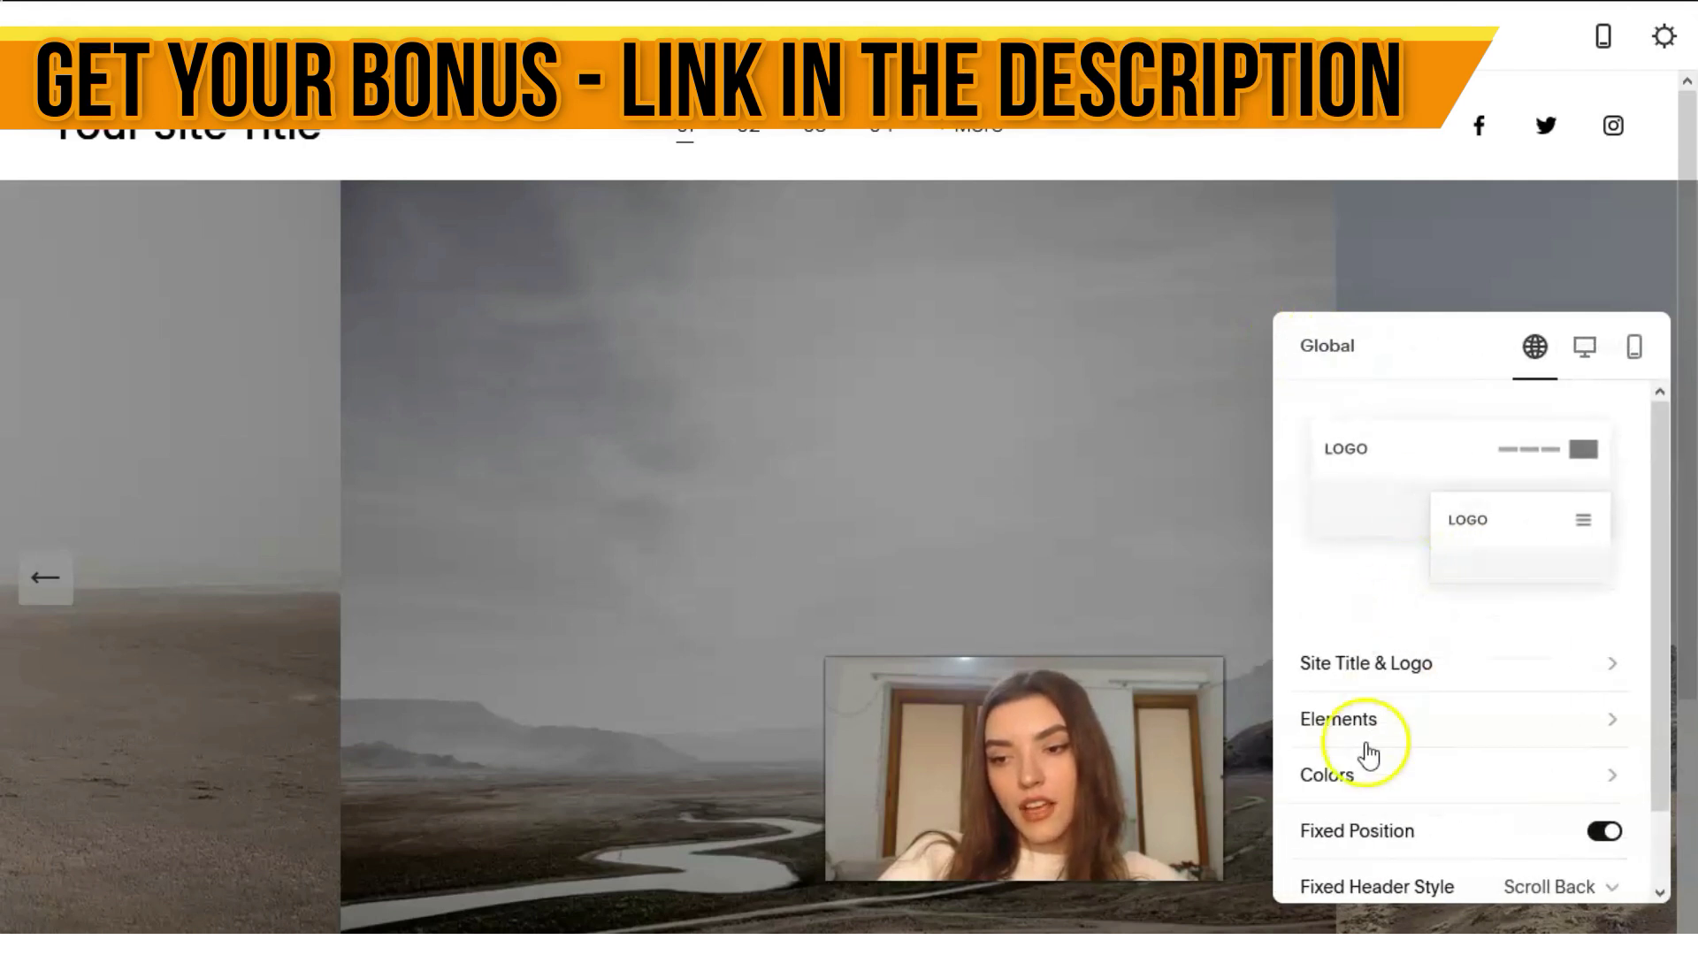
click(1361, 774)
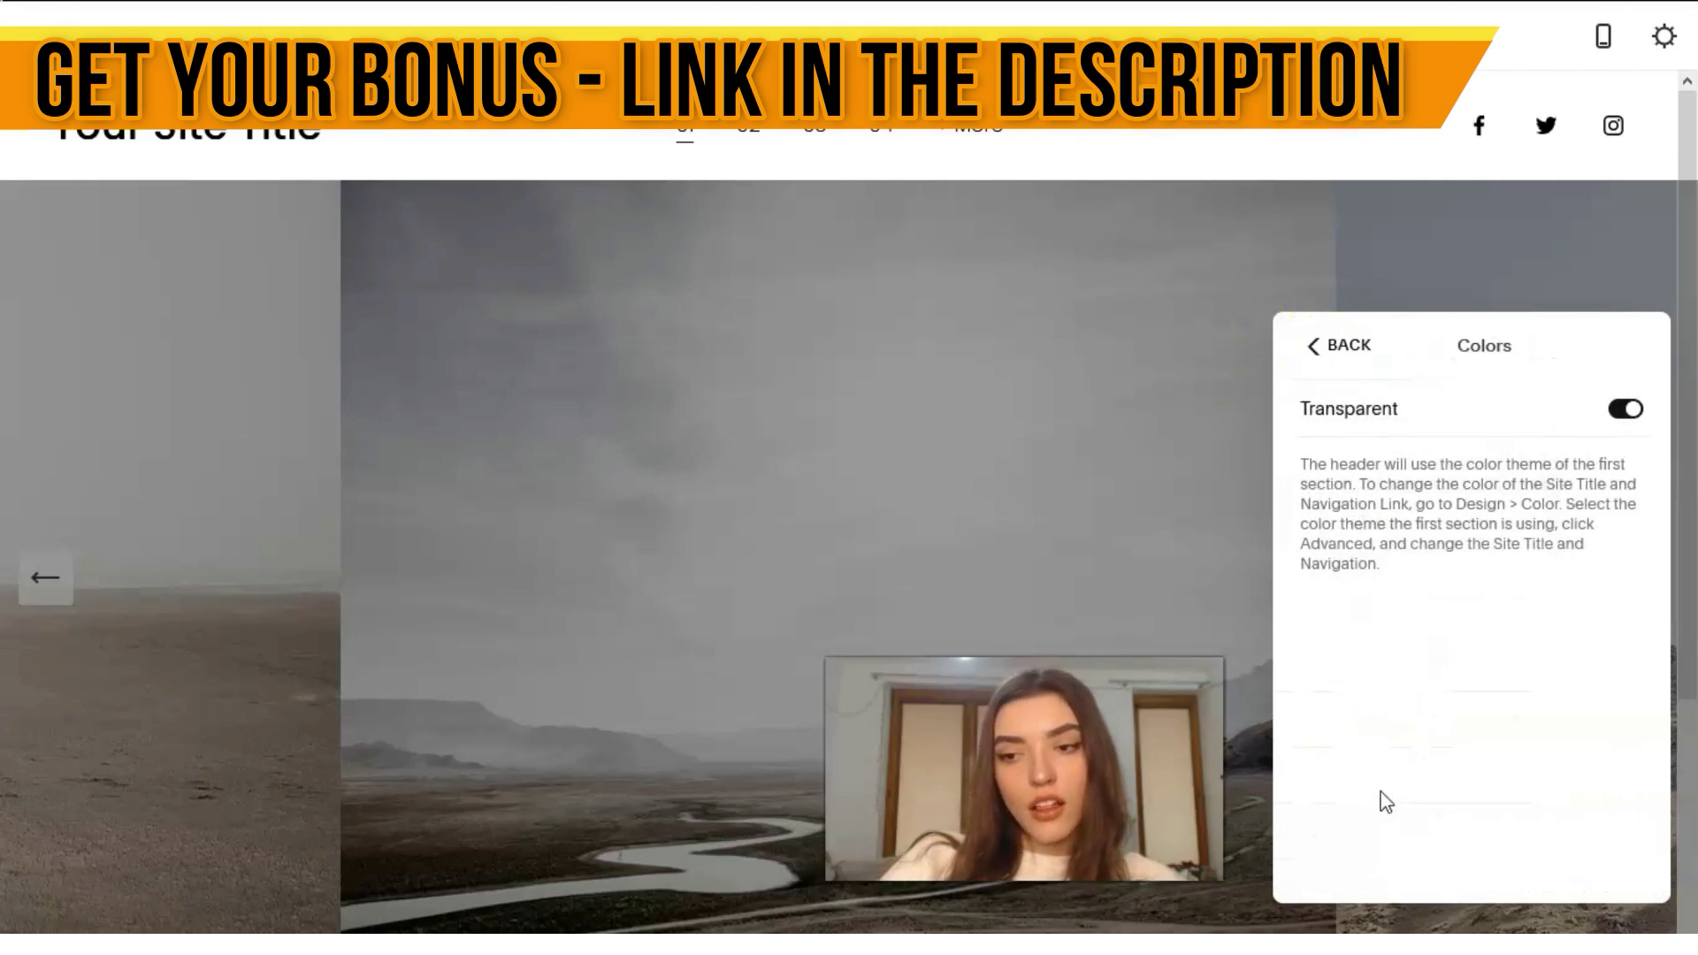
click(1617, 412)
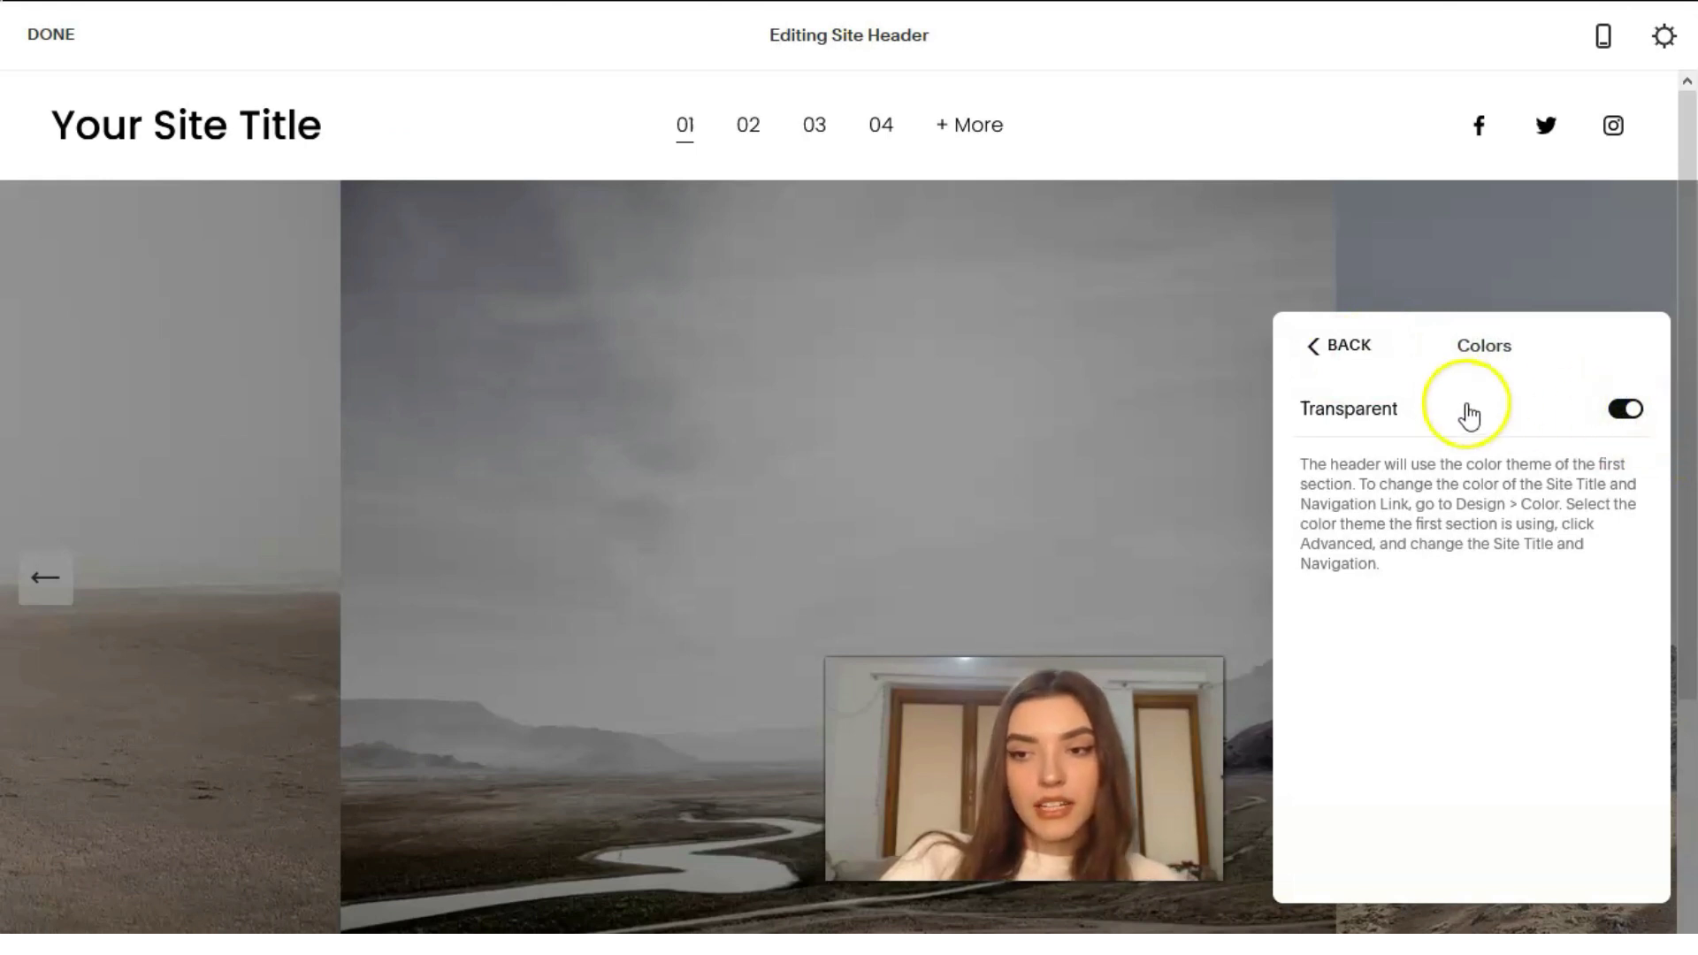
click(1334, 347)
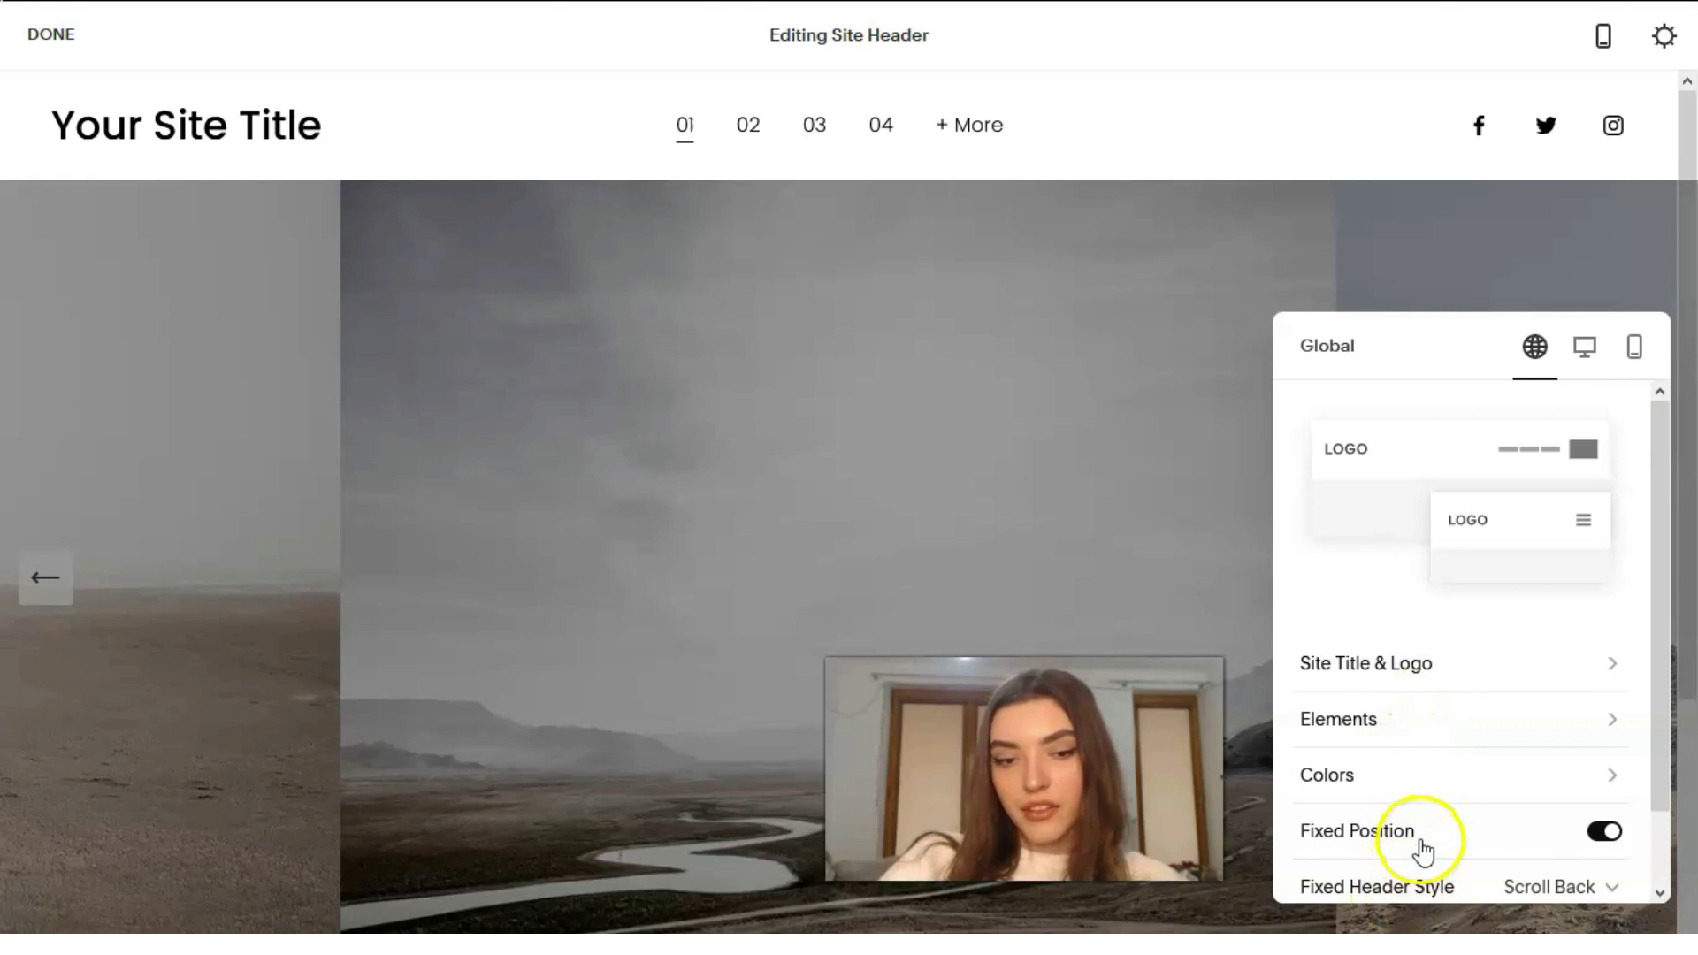
click(1190, 278)
click(47, 896)
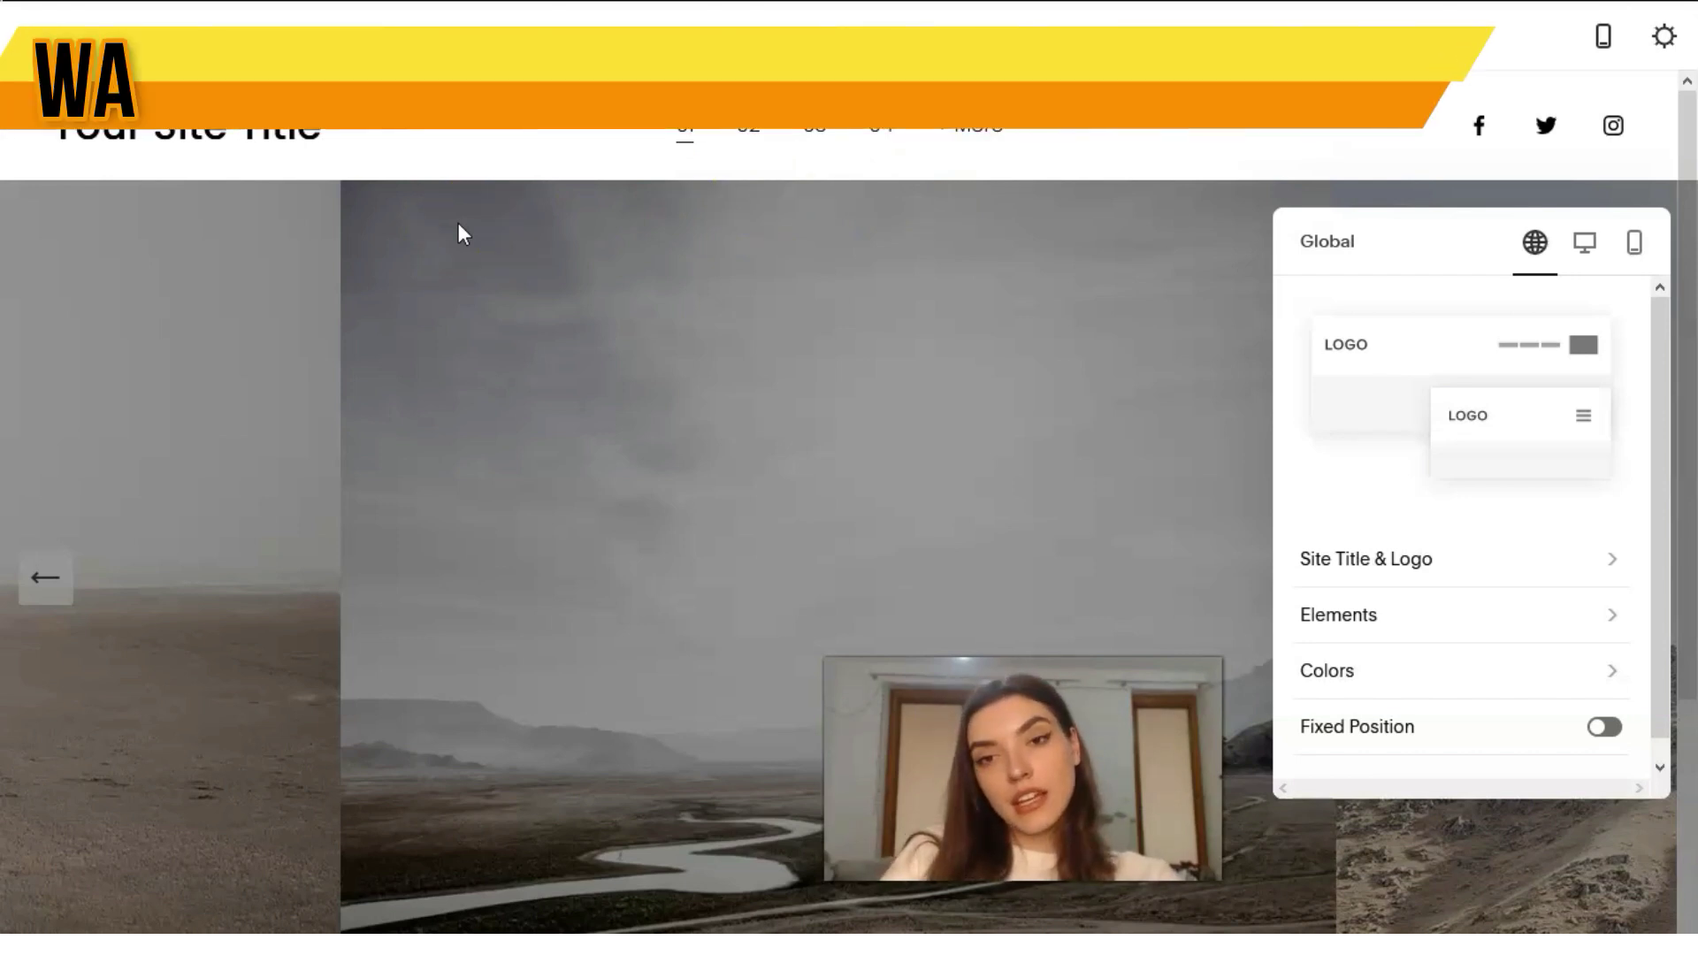
click(546, 219)
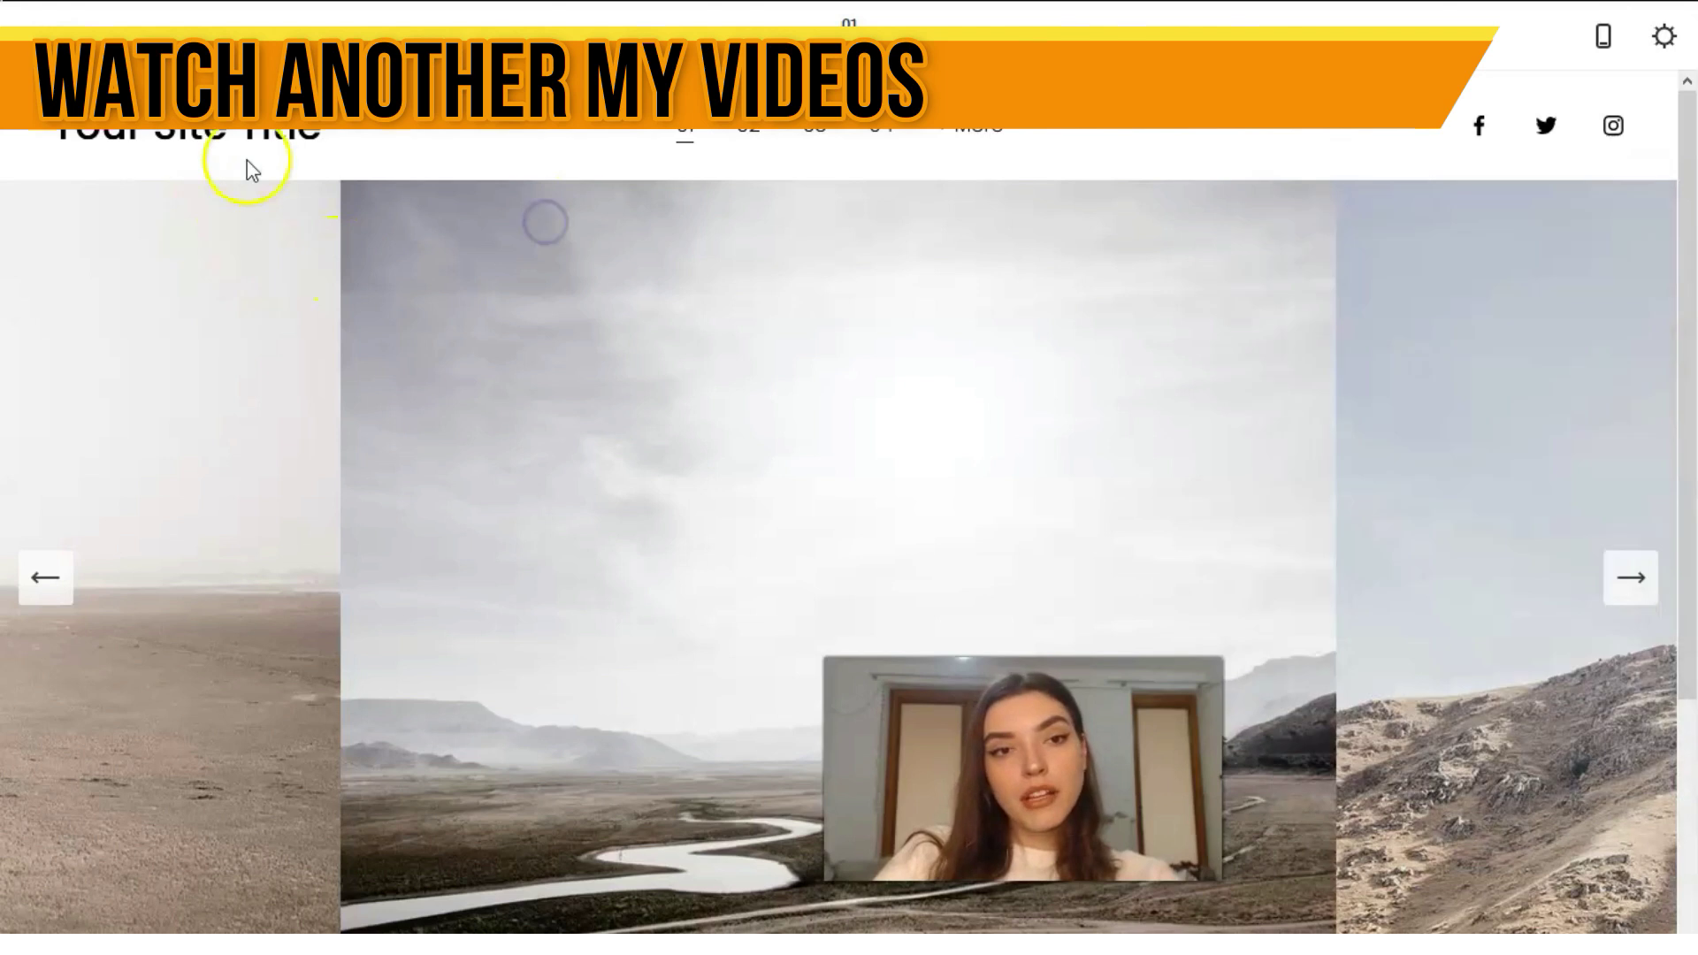
Leave the header and browse Images layouts in the Add Section panel
click(252, 134)
click(686, 385)
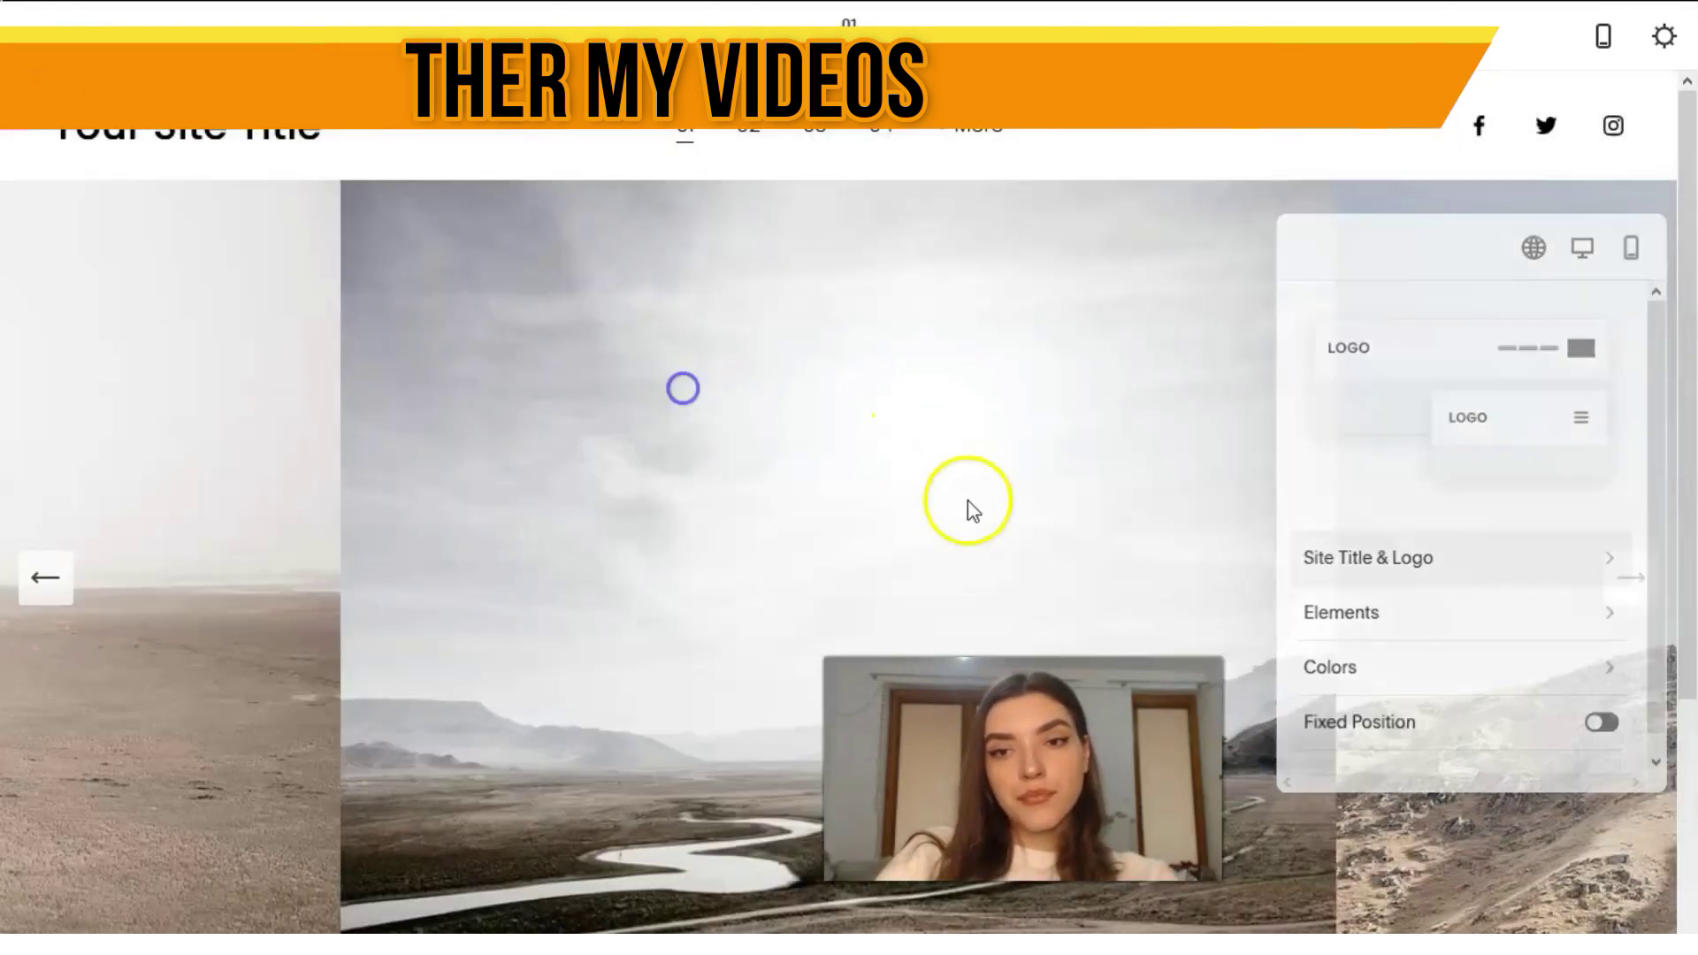
click(865, 200)
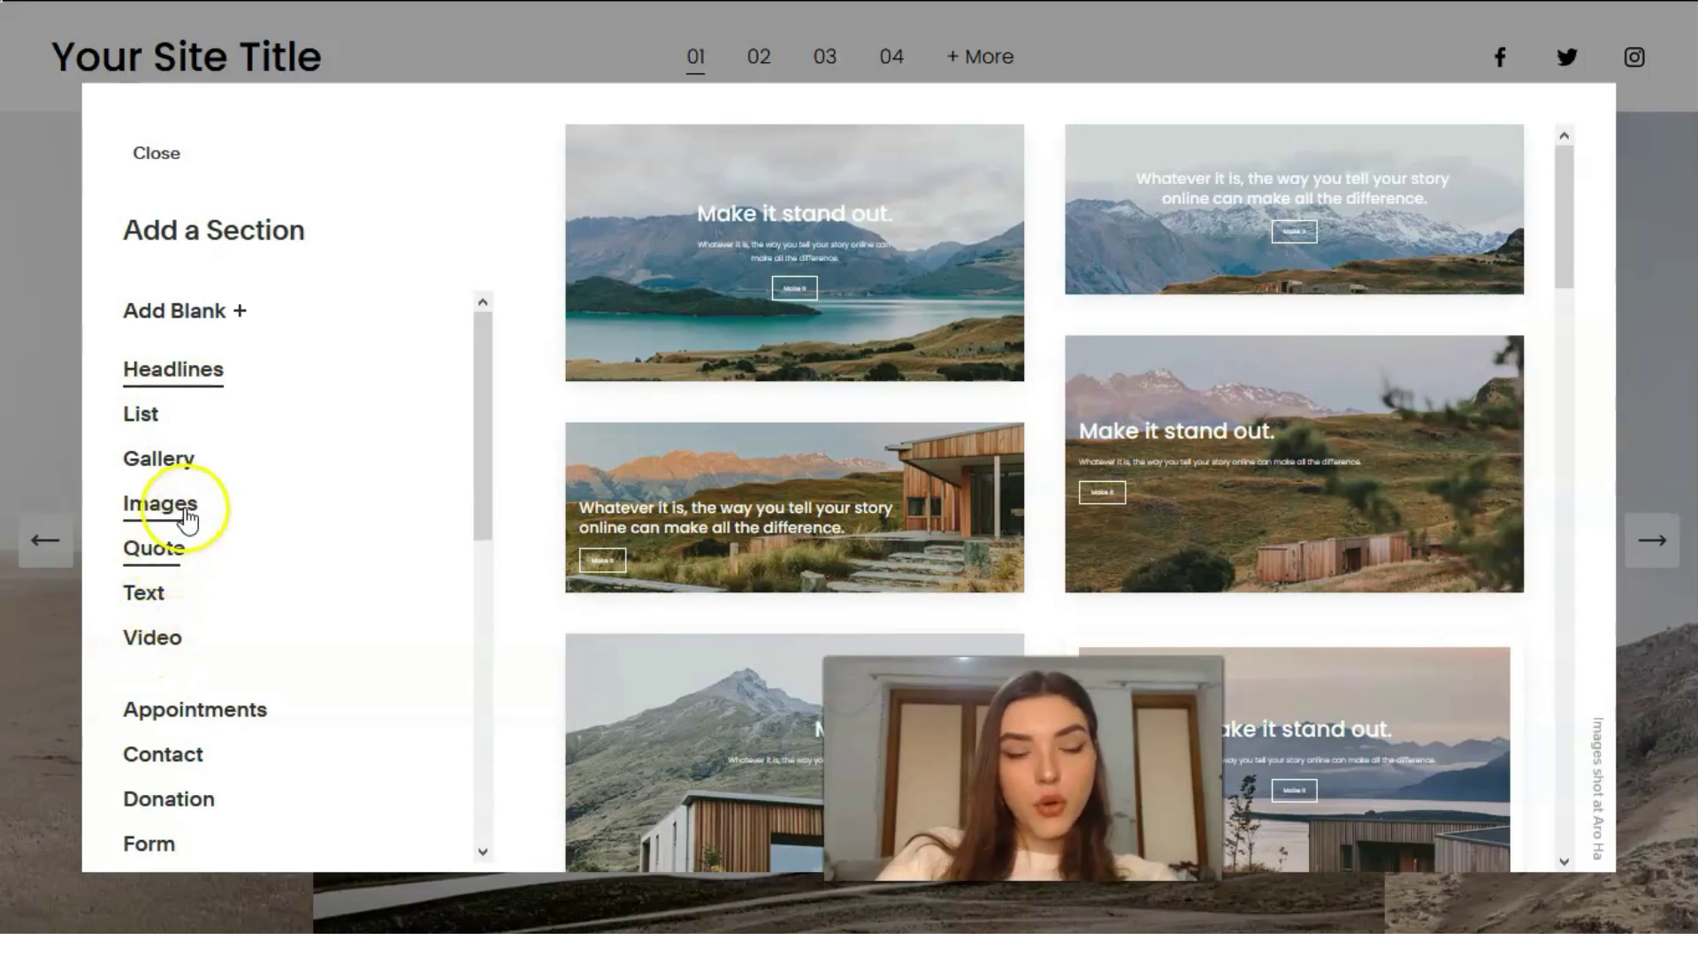
click(185, 505)
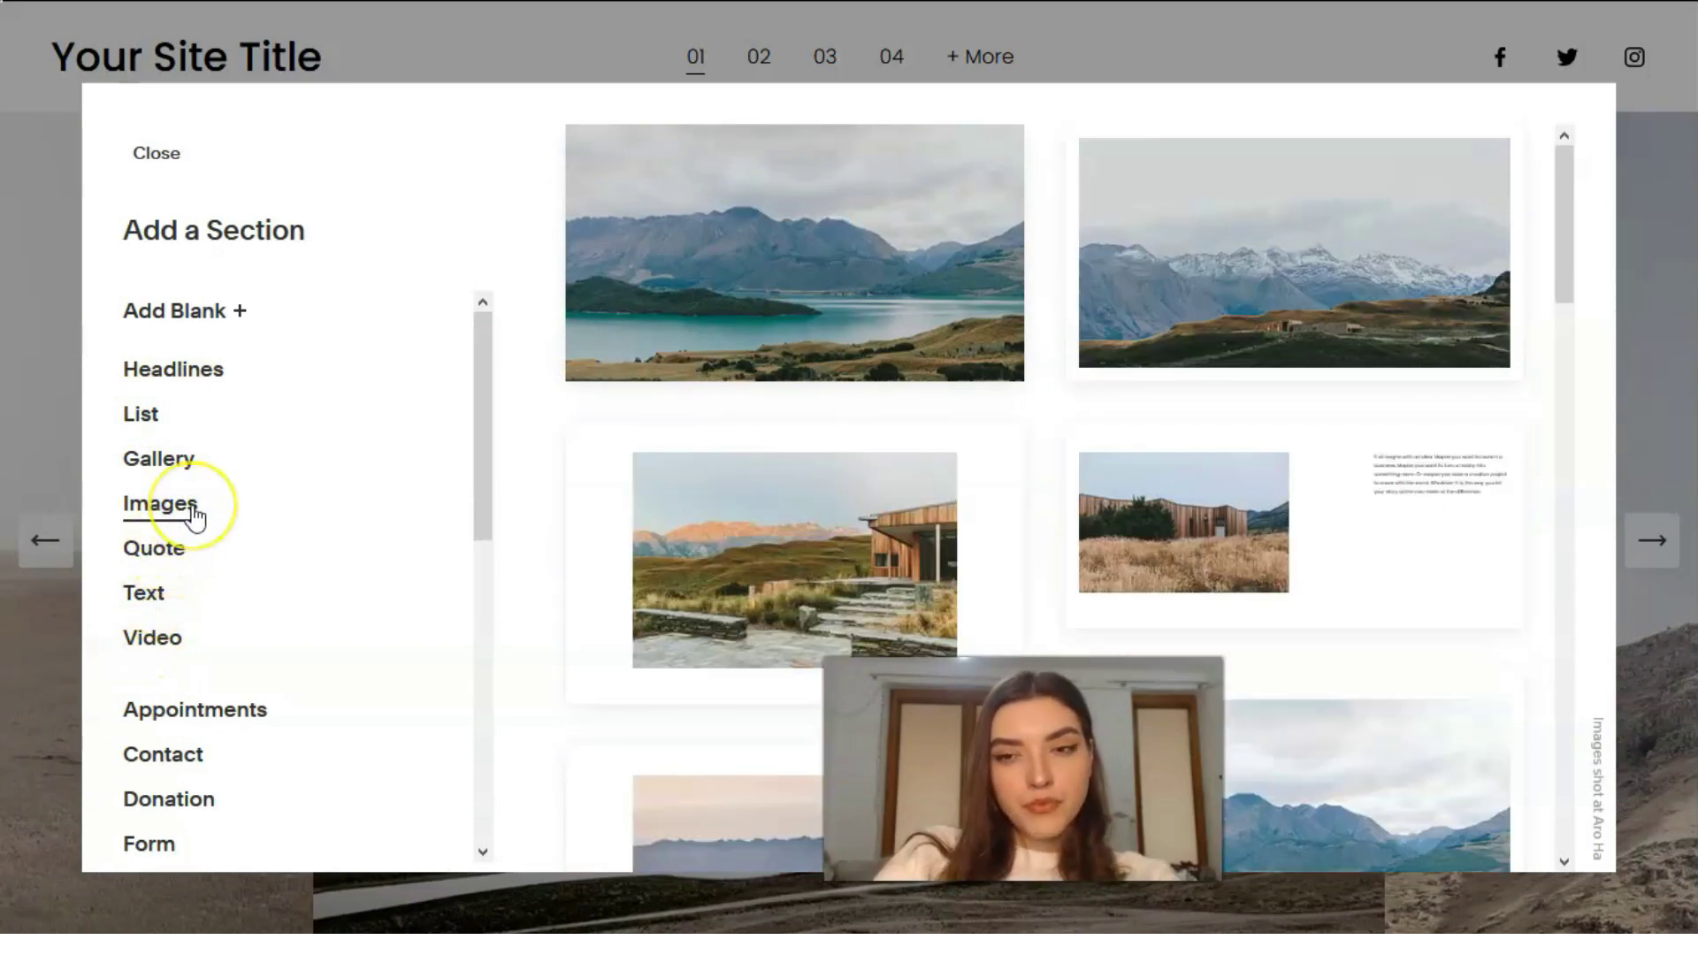
scroll(190, 520, down, 4)
scroll(196, 515, up, 2)
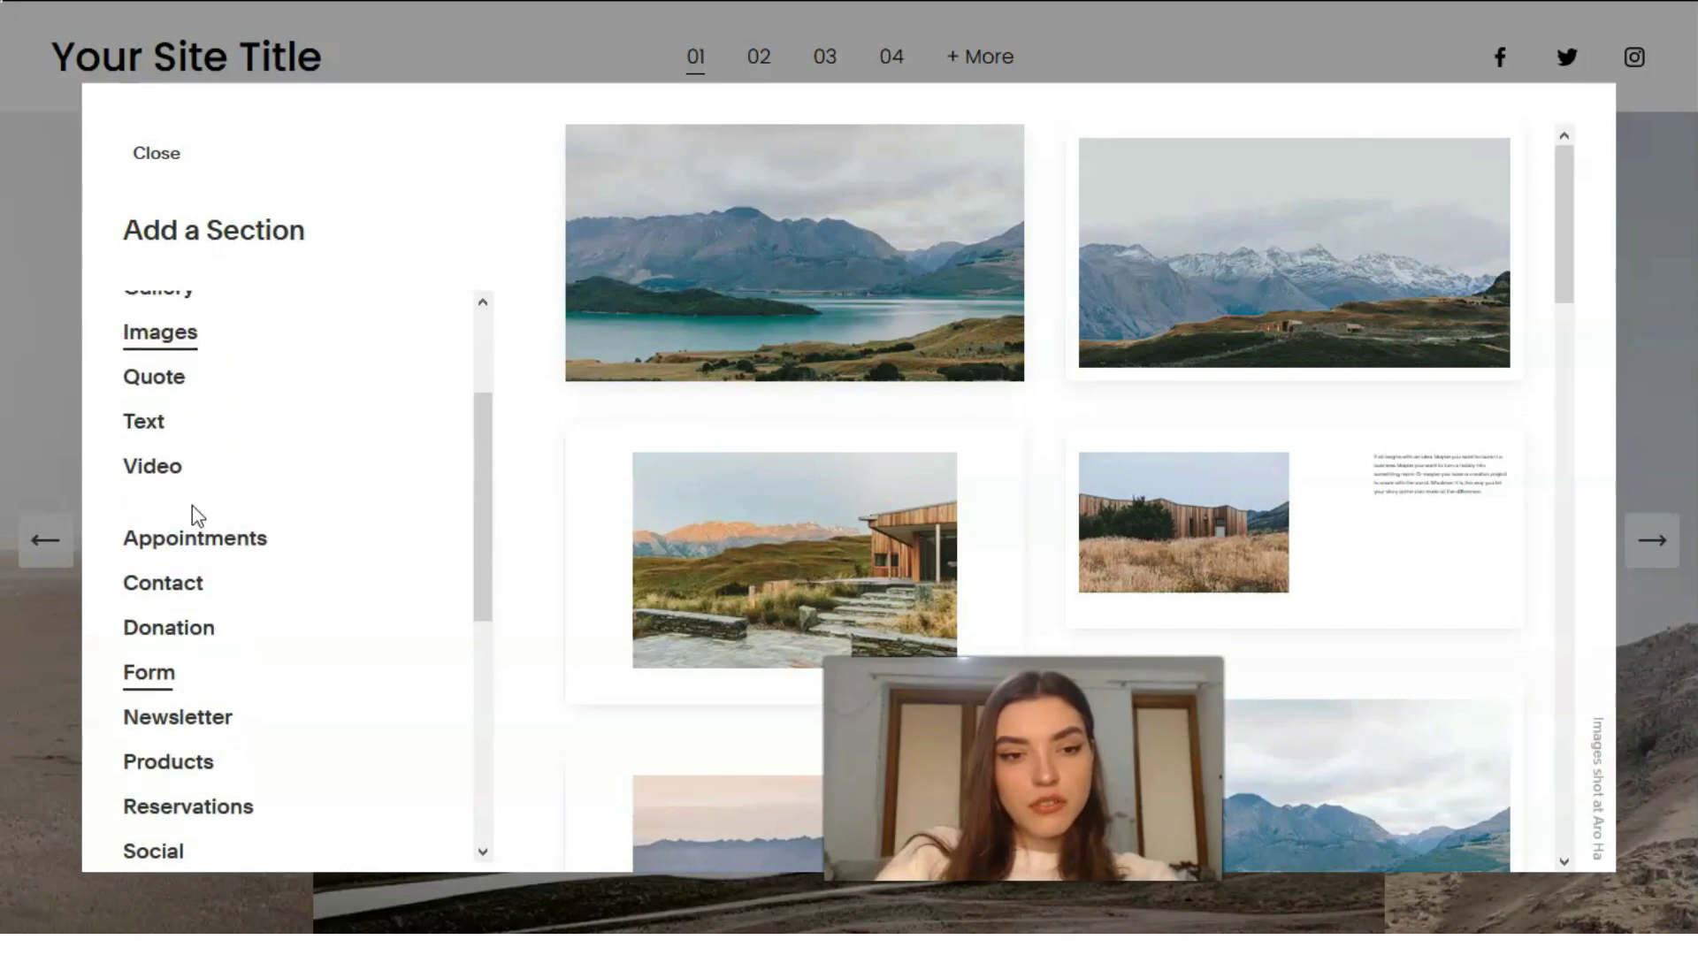
scroll(212, 540, down, 5)
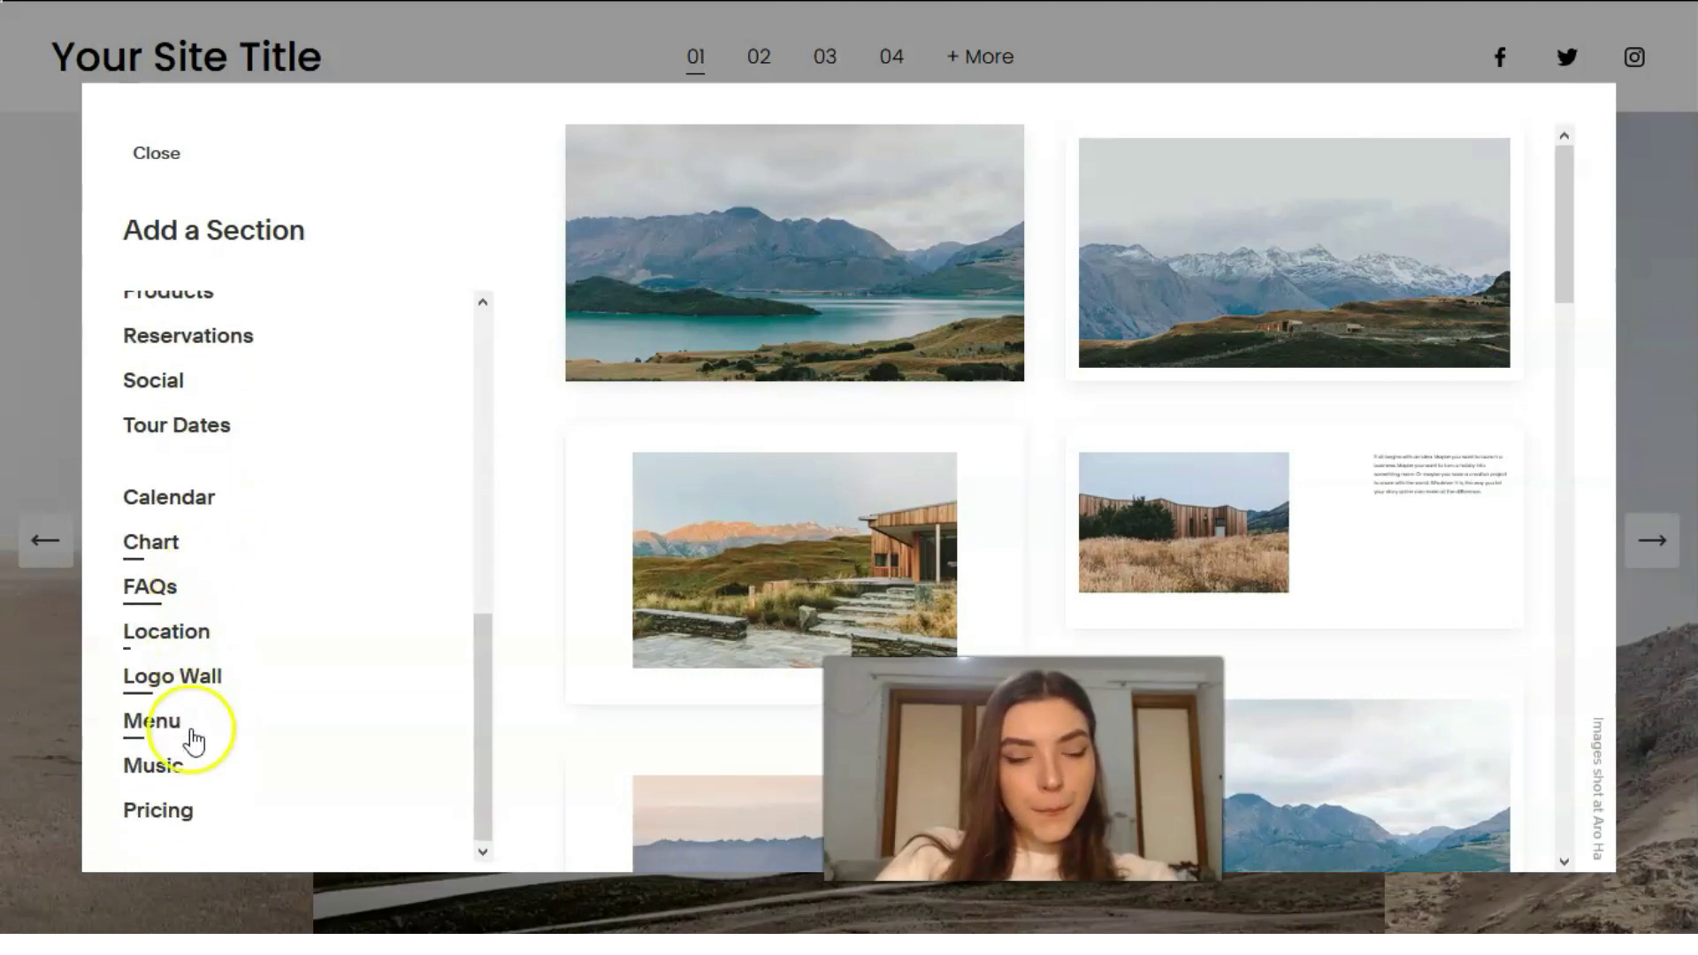
scroll(175, 747, up, 2)
scroll(177, 748, up, 5)
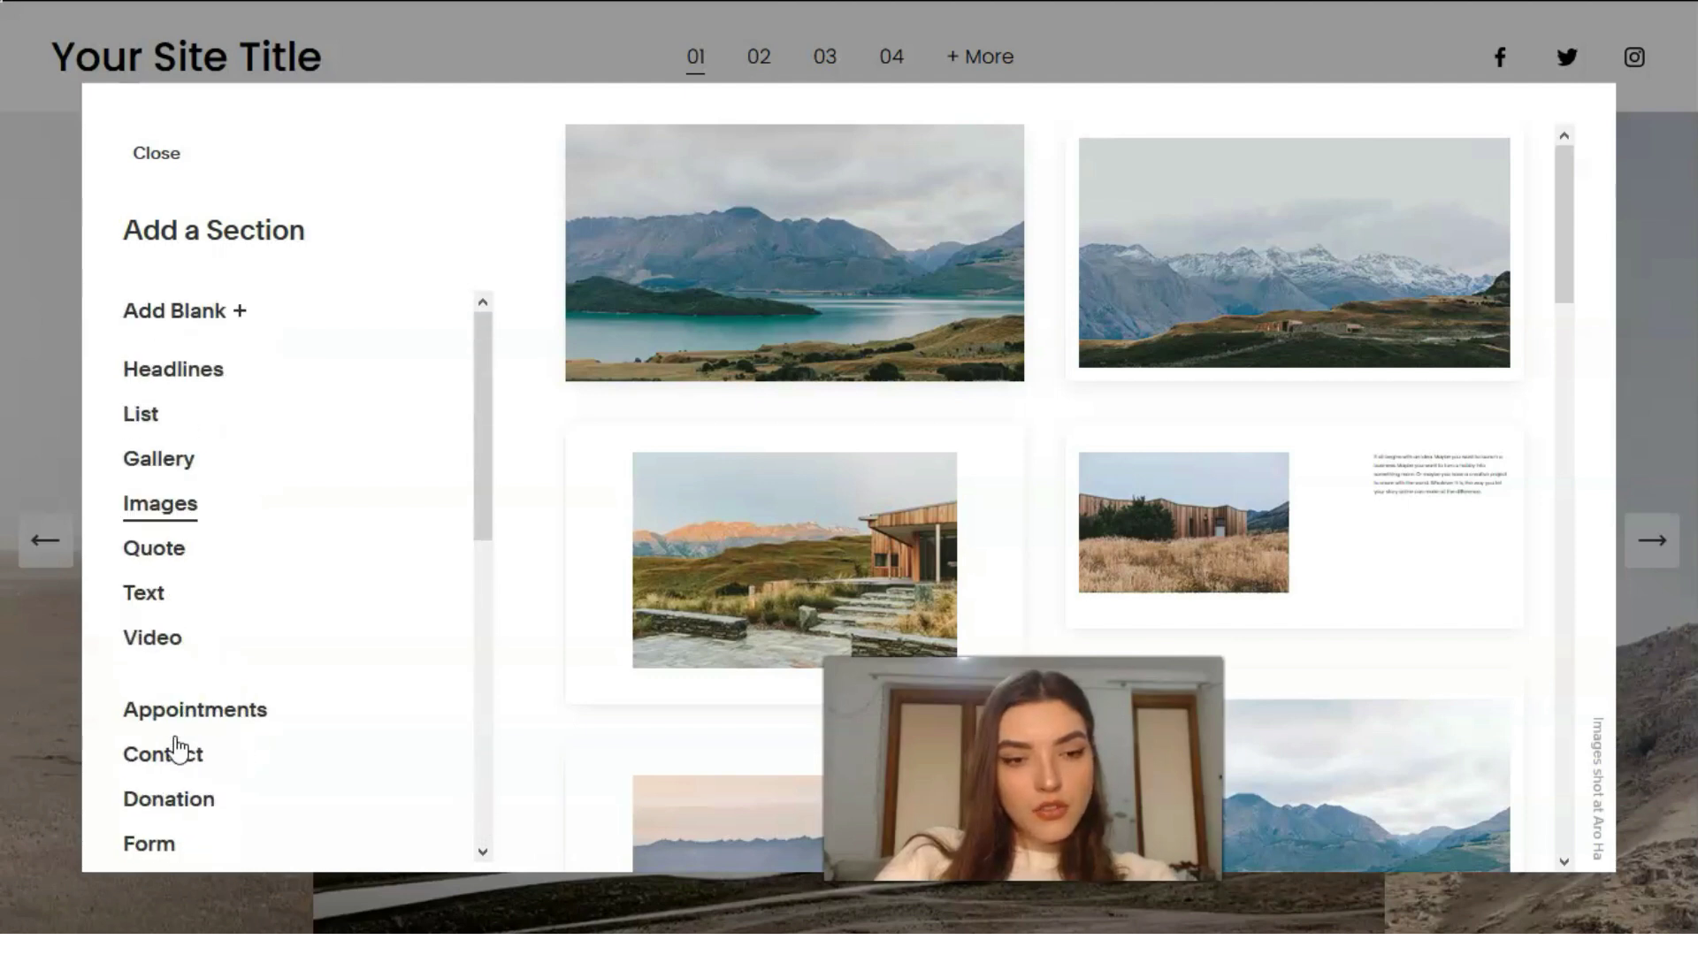
Insert the grid layout from the Gallery section category
click(187, 461)
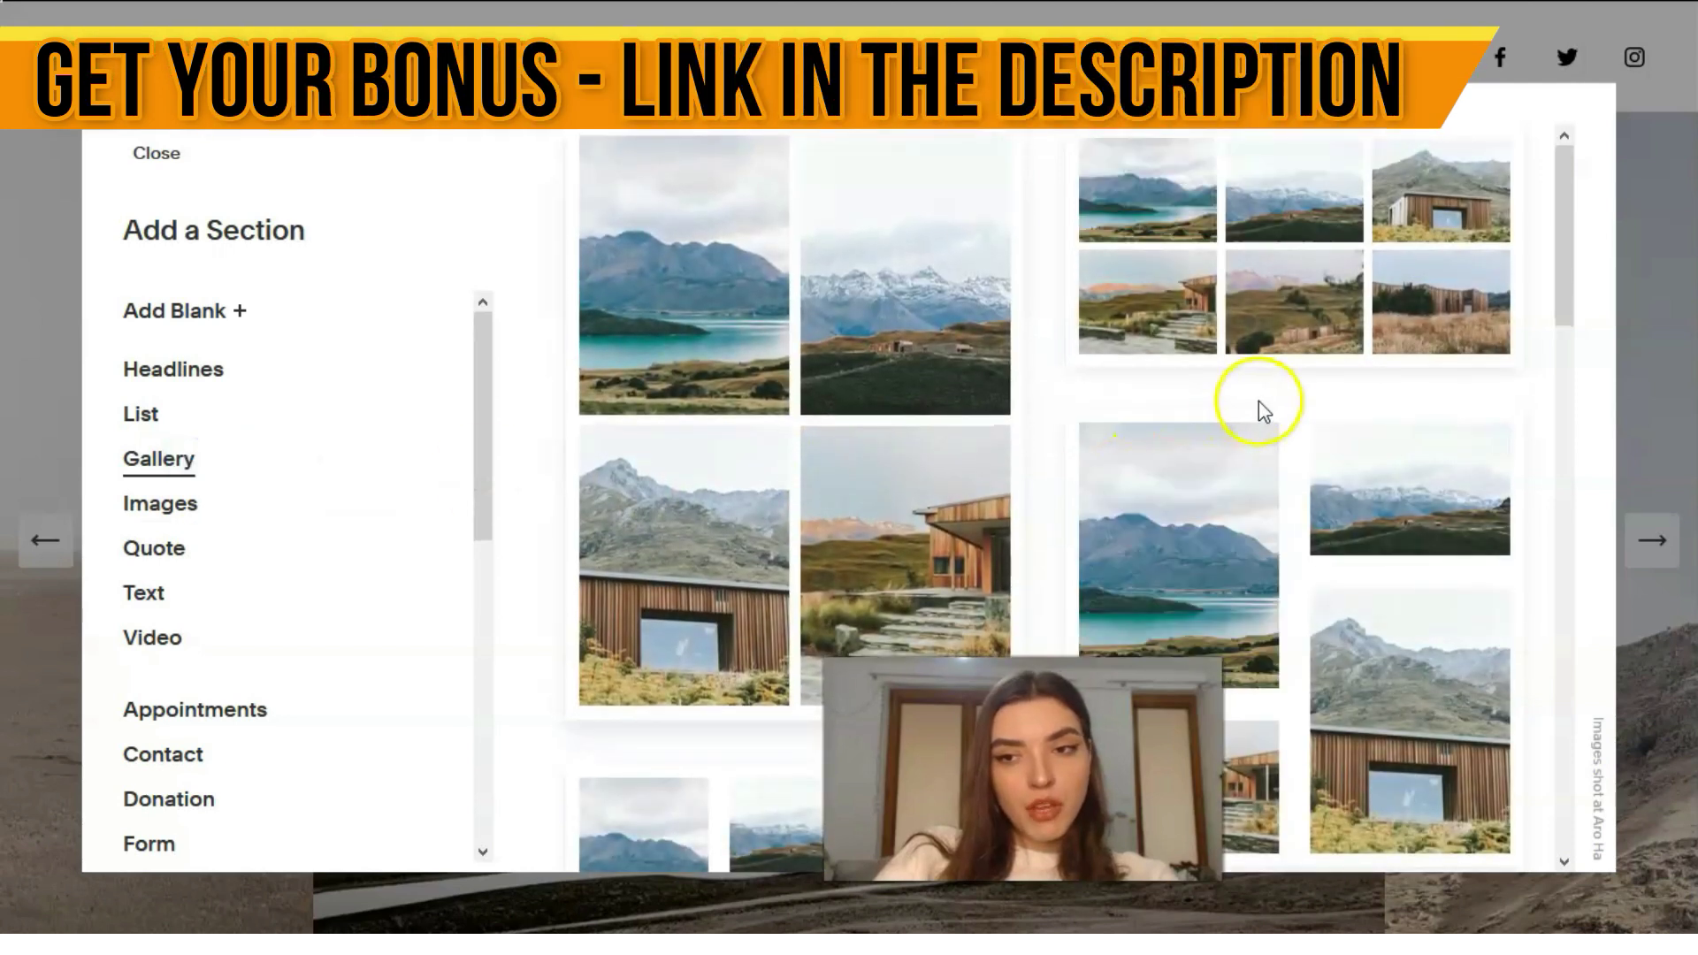
scroll(1167, 462, down, 4)
scroll(1167, 487, down, 10)
scroll(1159, 495, down, 2)
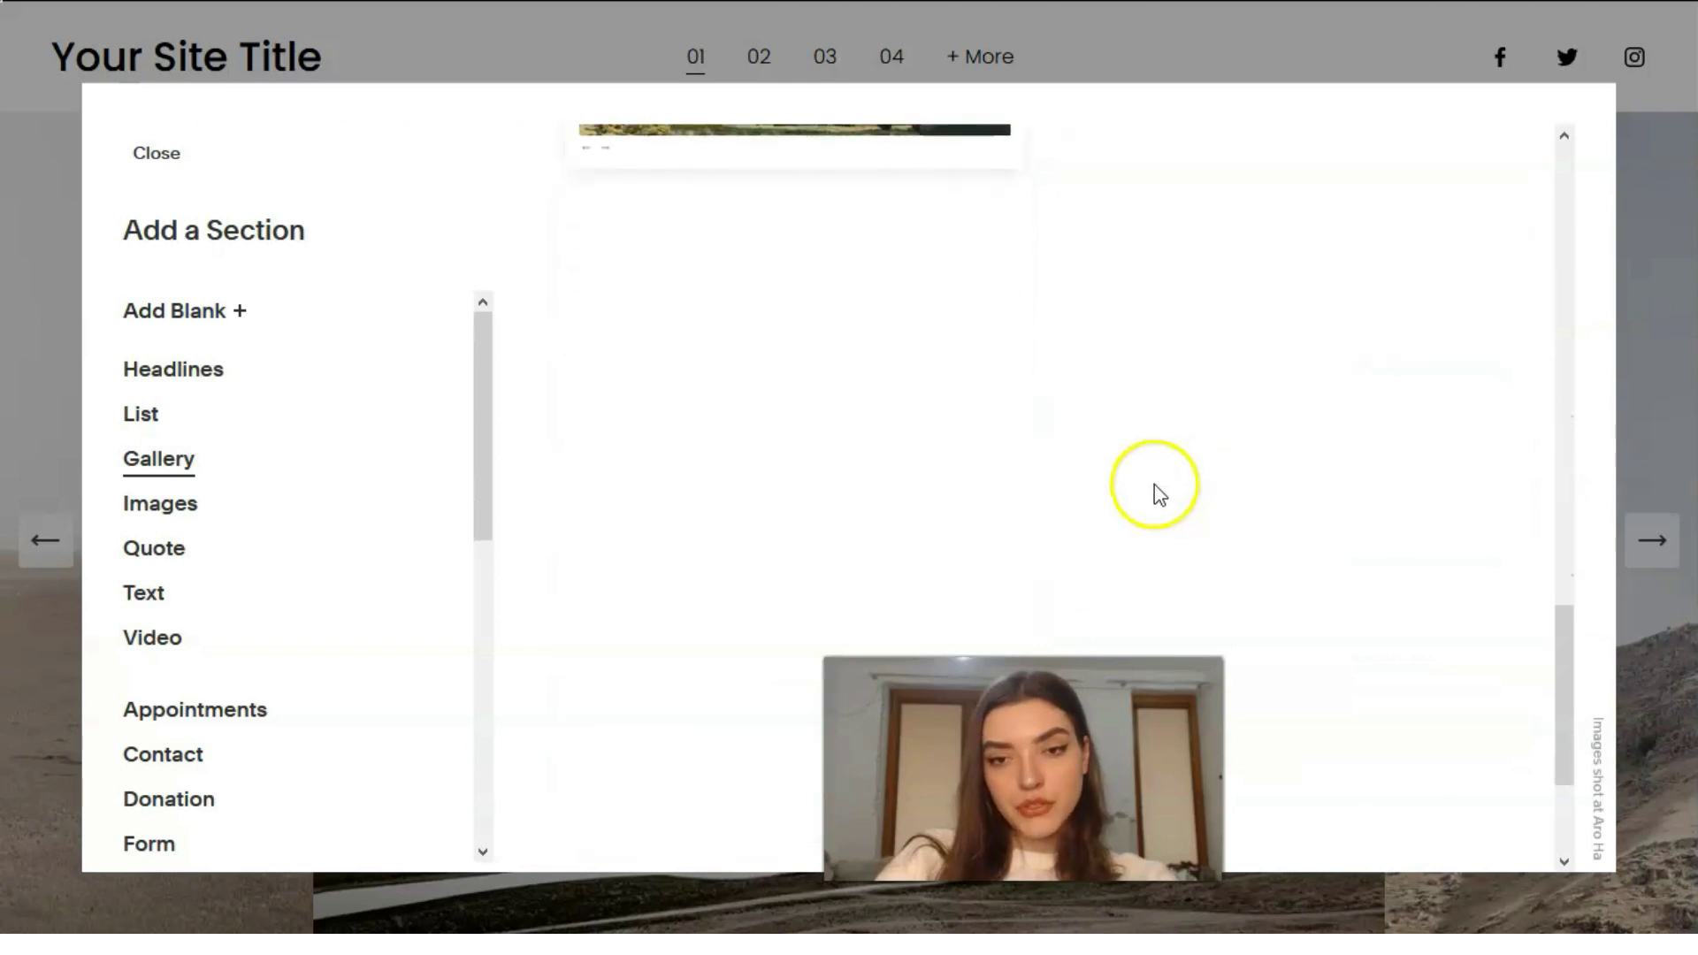
scroll(1159, 494, up, 5)
scroll(1154, 482, up, 4)
scroll(1073, 482, up, 3)
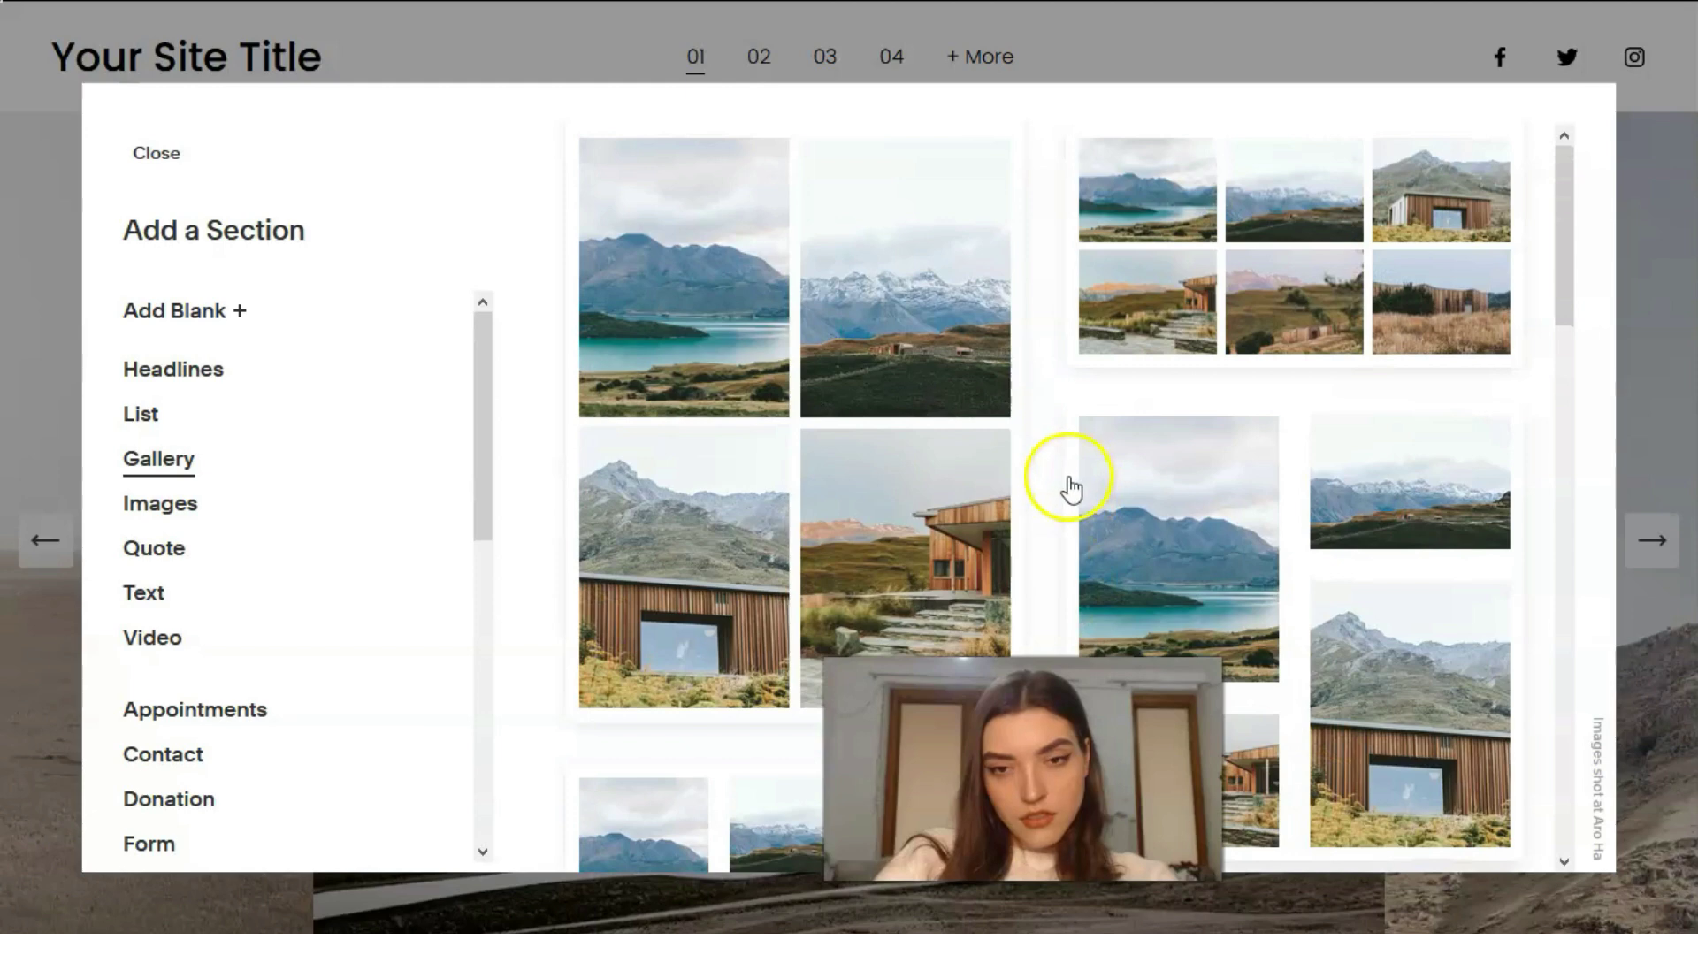
scroll(1053, 482, down, 3)
click(876, 436)
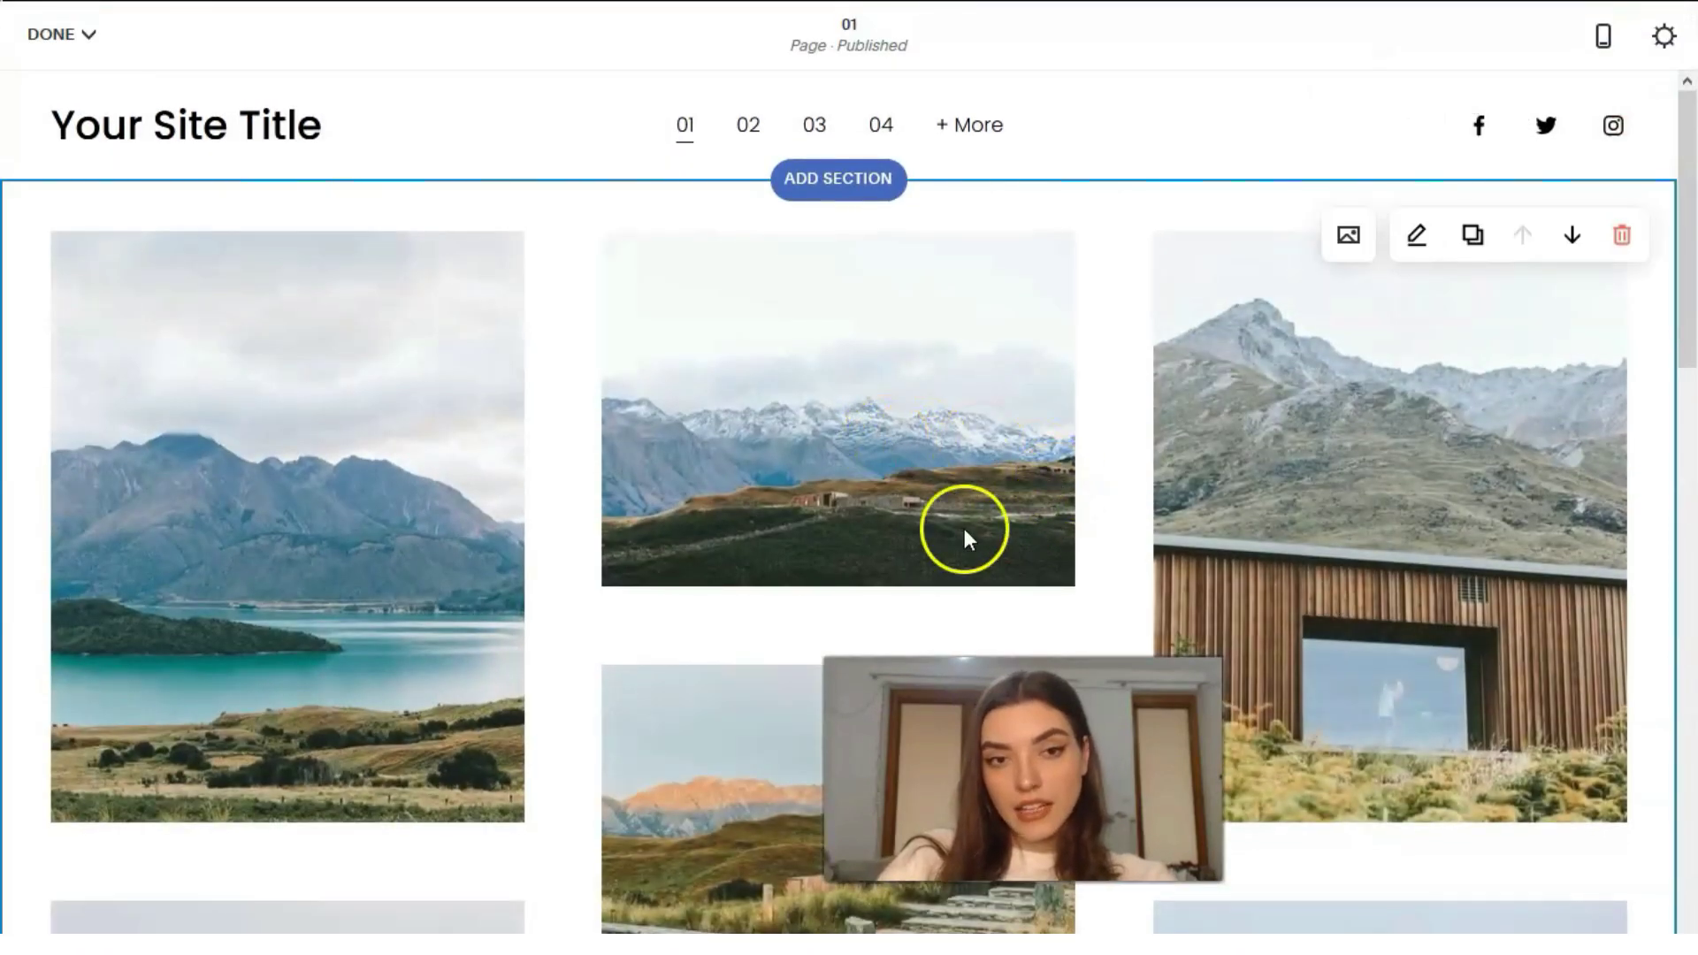
Open the gallery's seven-photo list and preview the second, snowy-mountain image
scroll(704, 485, down, 3)
scroll(704, 485, down, 5)
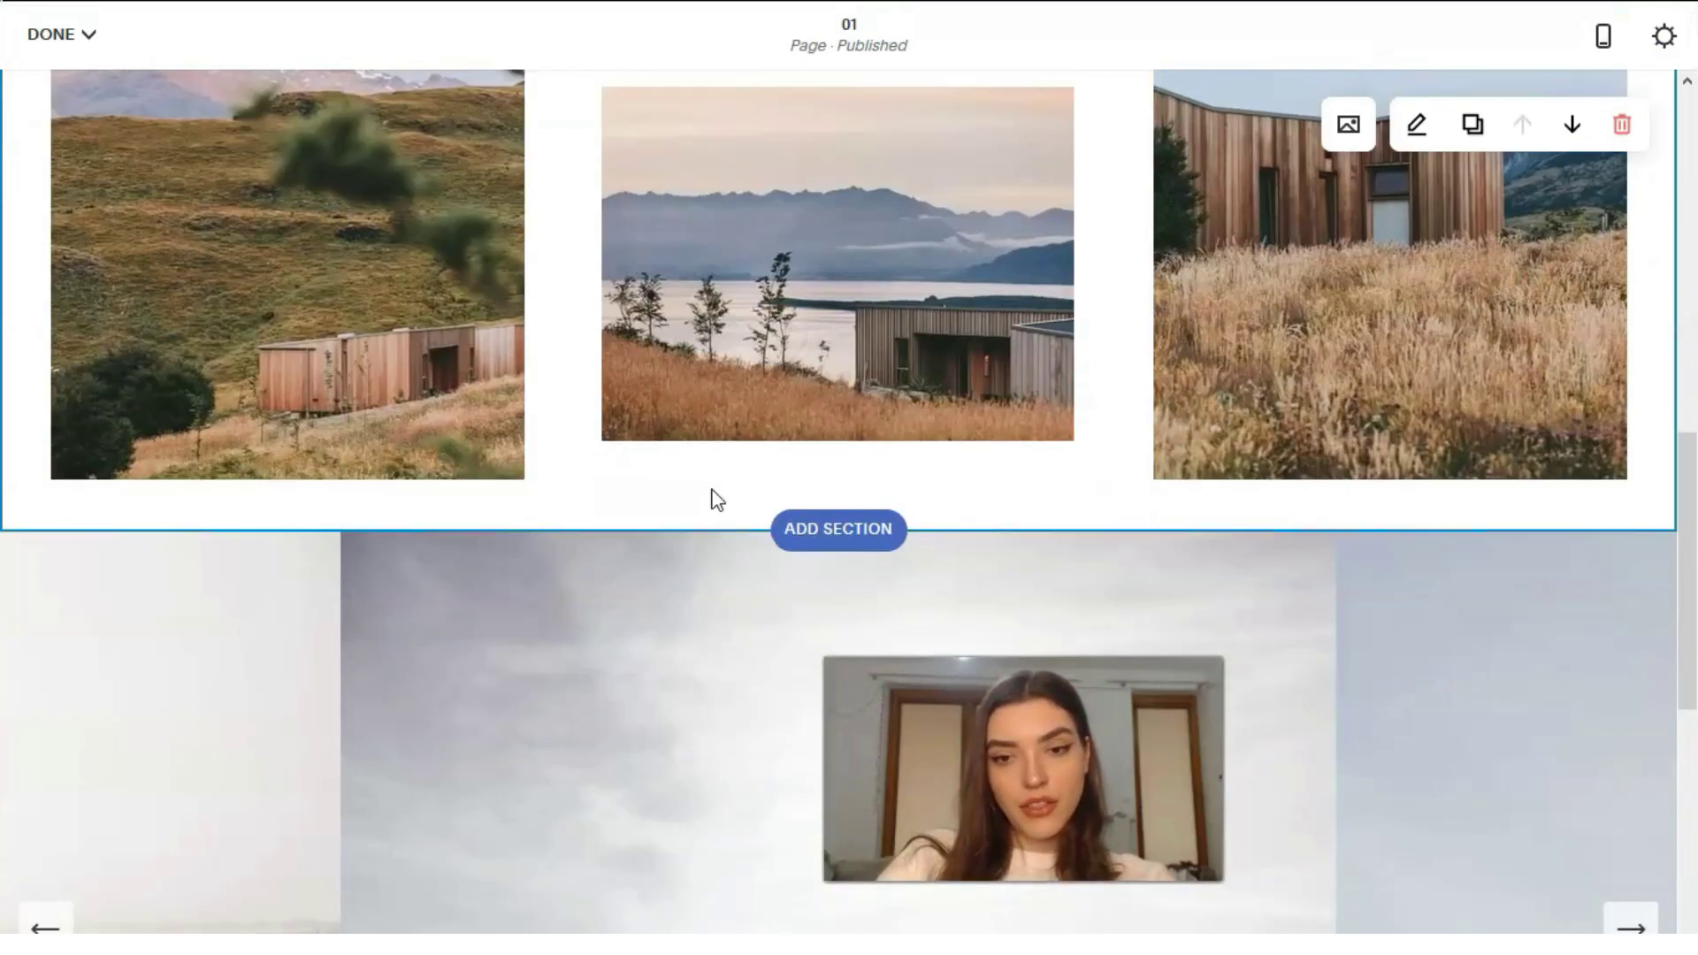
scroll(711, 488, up, 8)
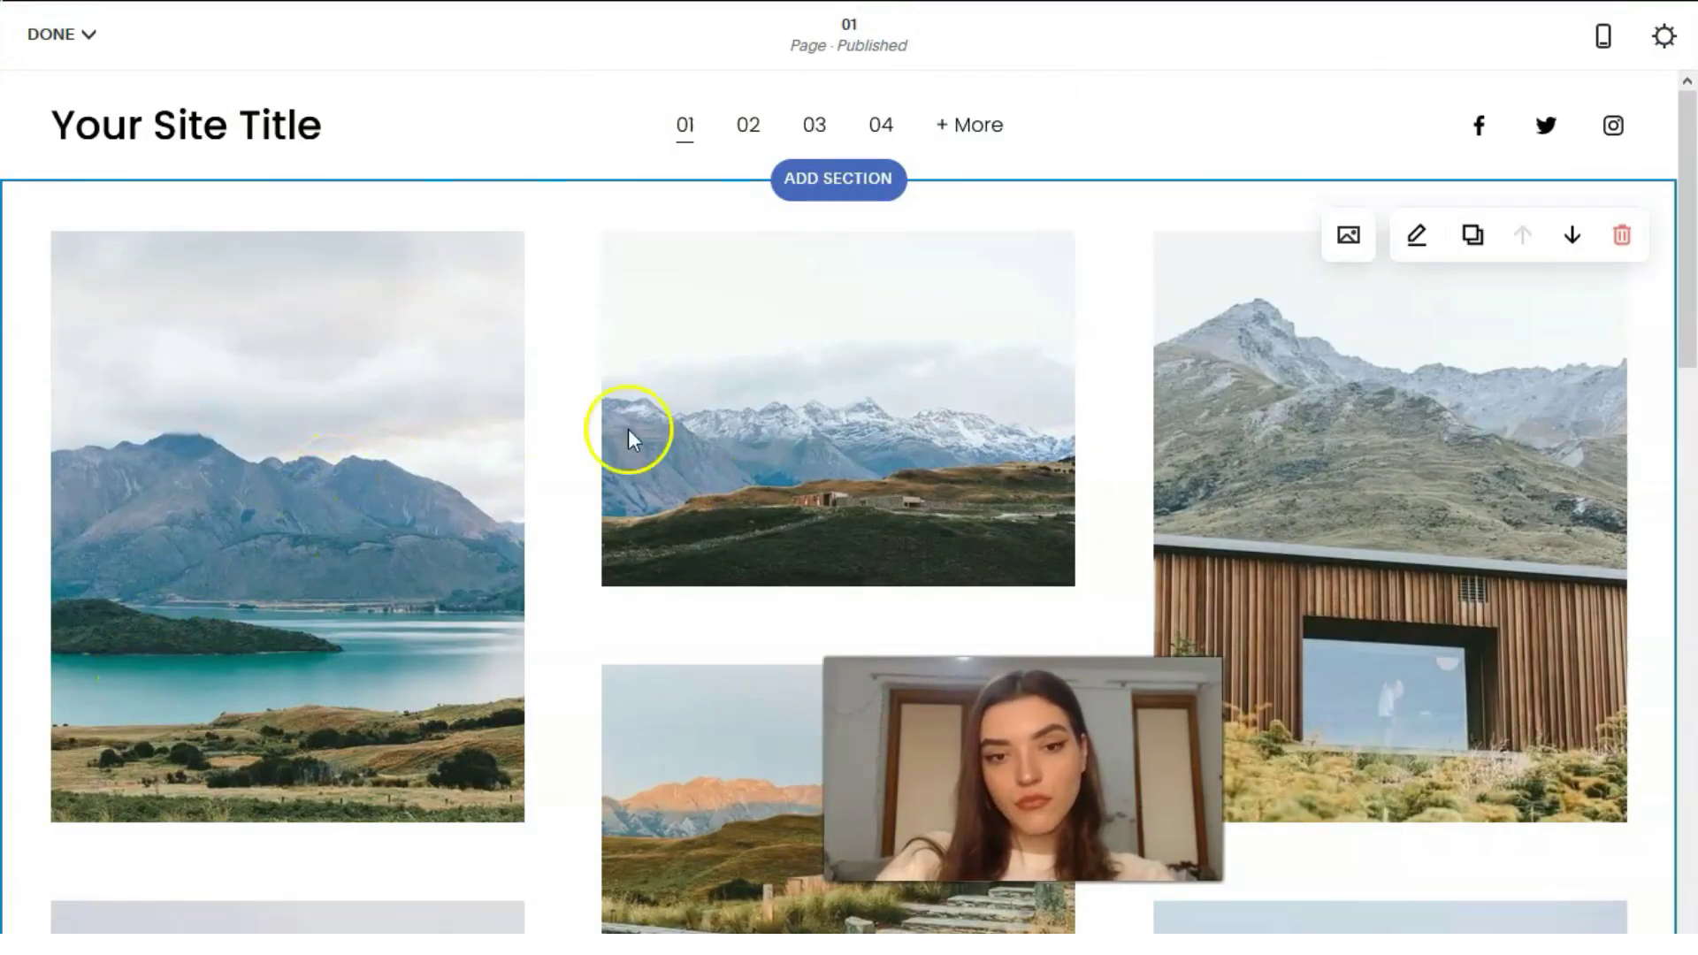
click(1347, 237)
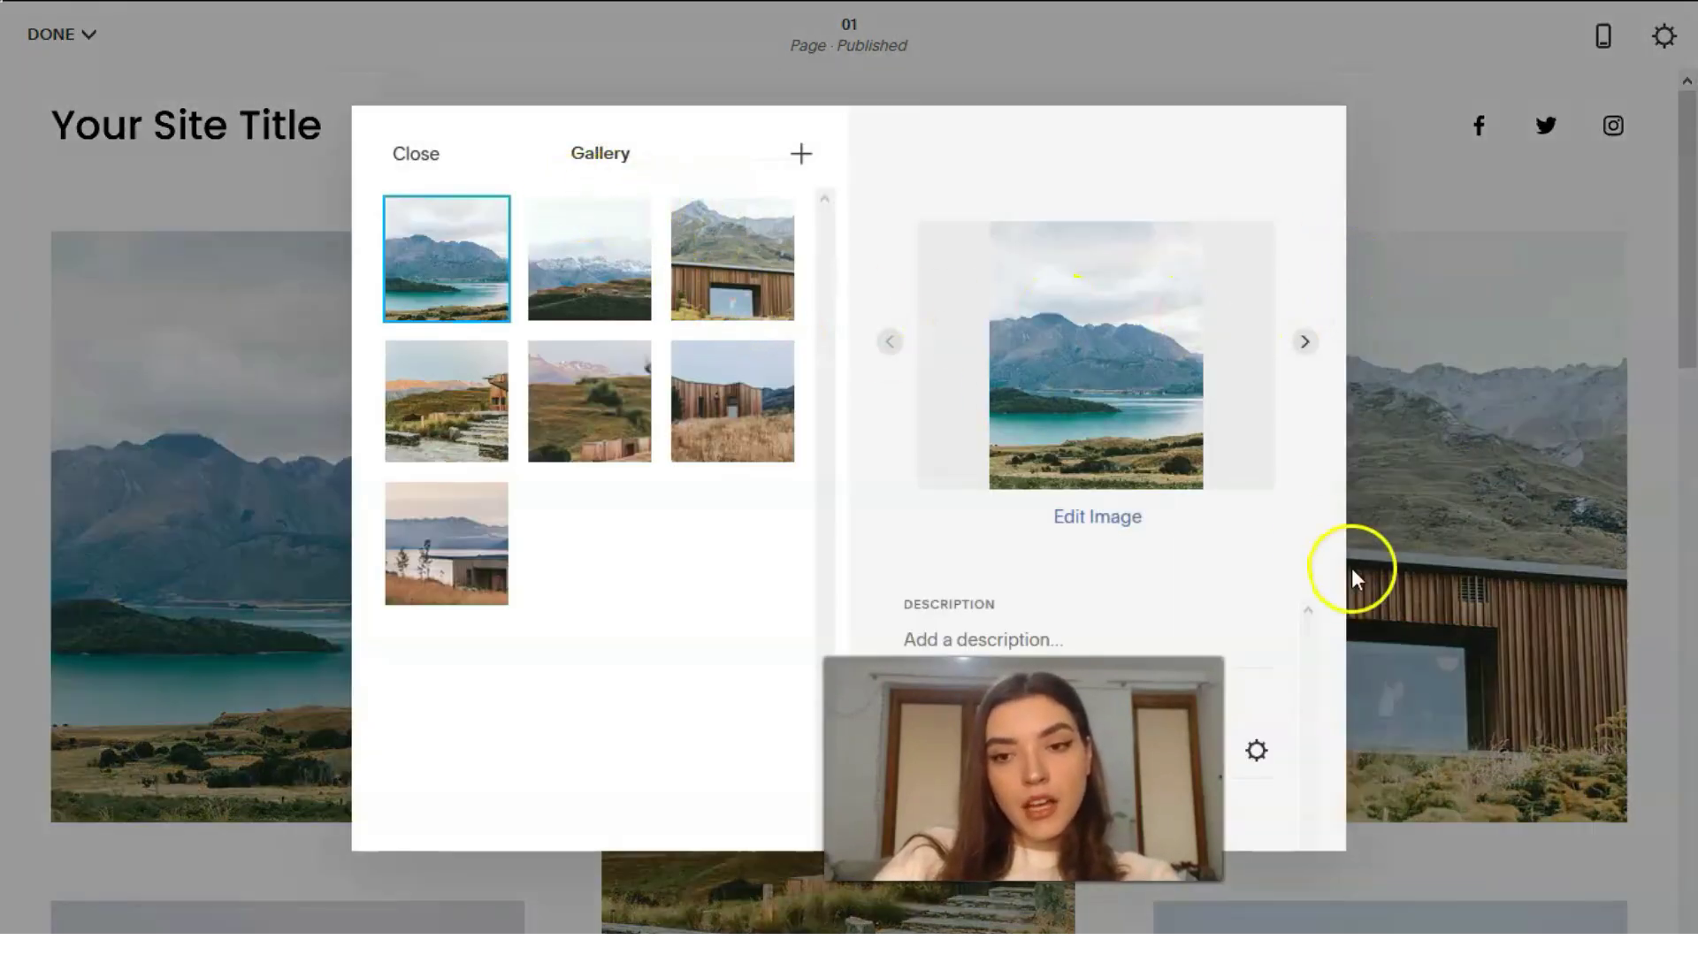
click(1306, 354)
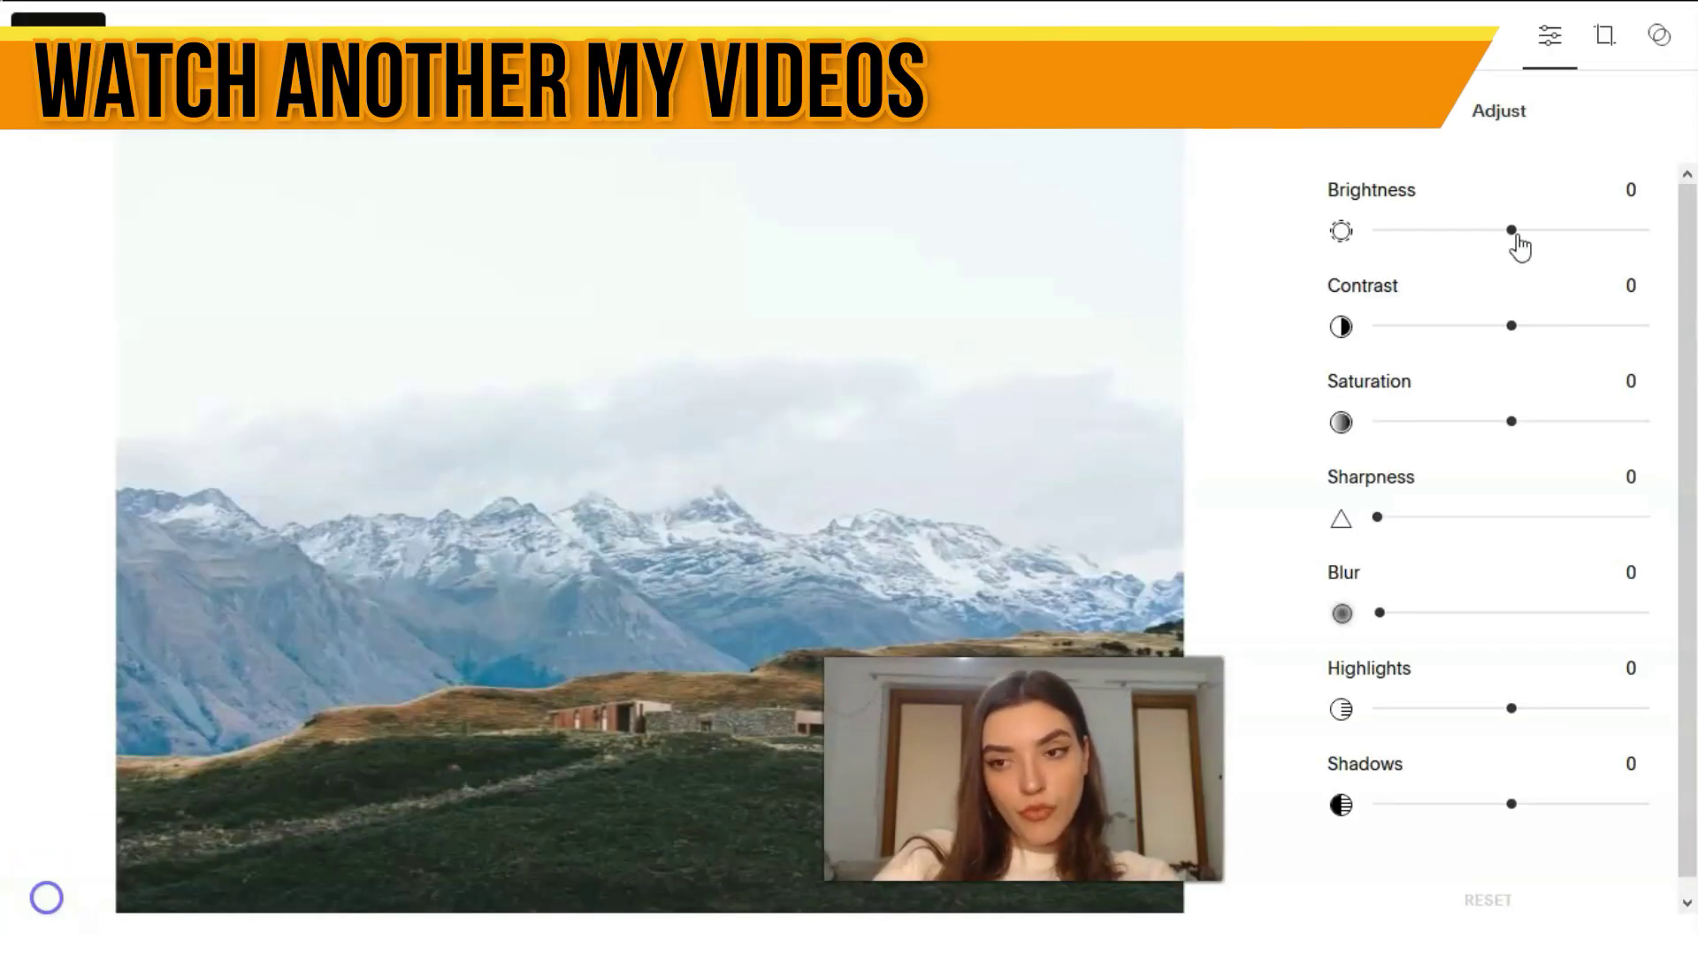
Set Brightness -80, Contrast 40, Saturation -32, Highlights -8, Shadows -1, then save
drag(1516, 248, 1406, 252)
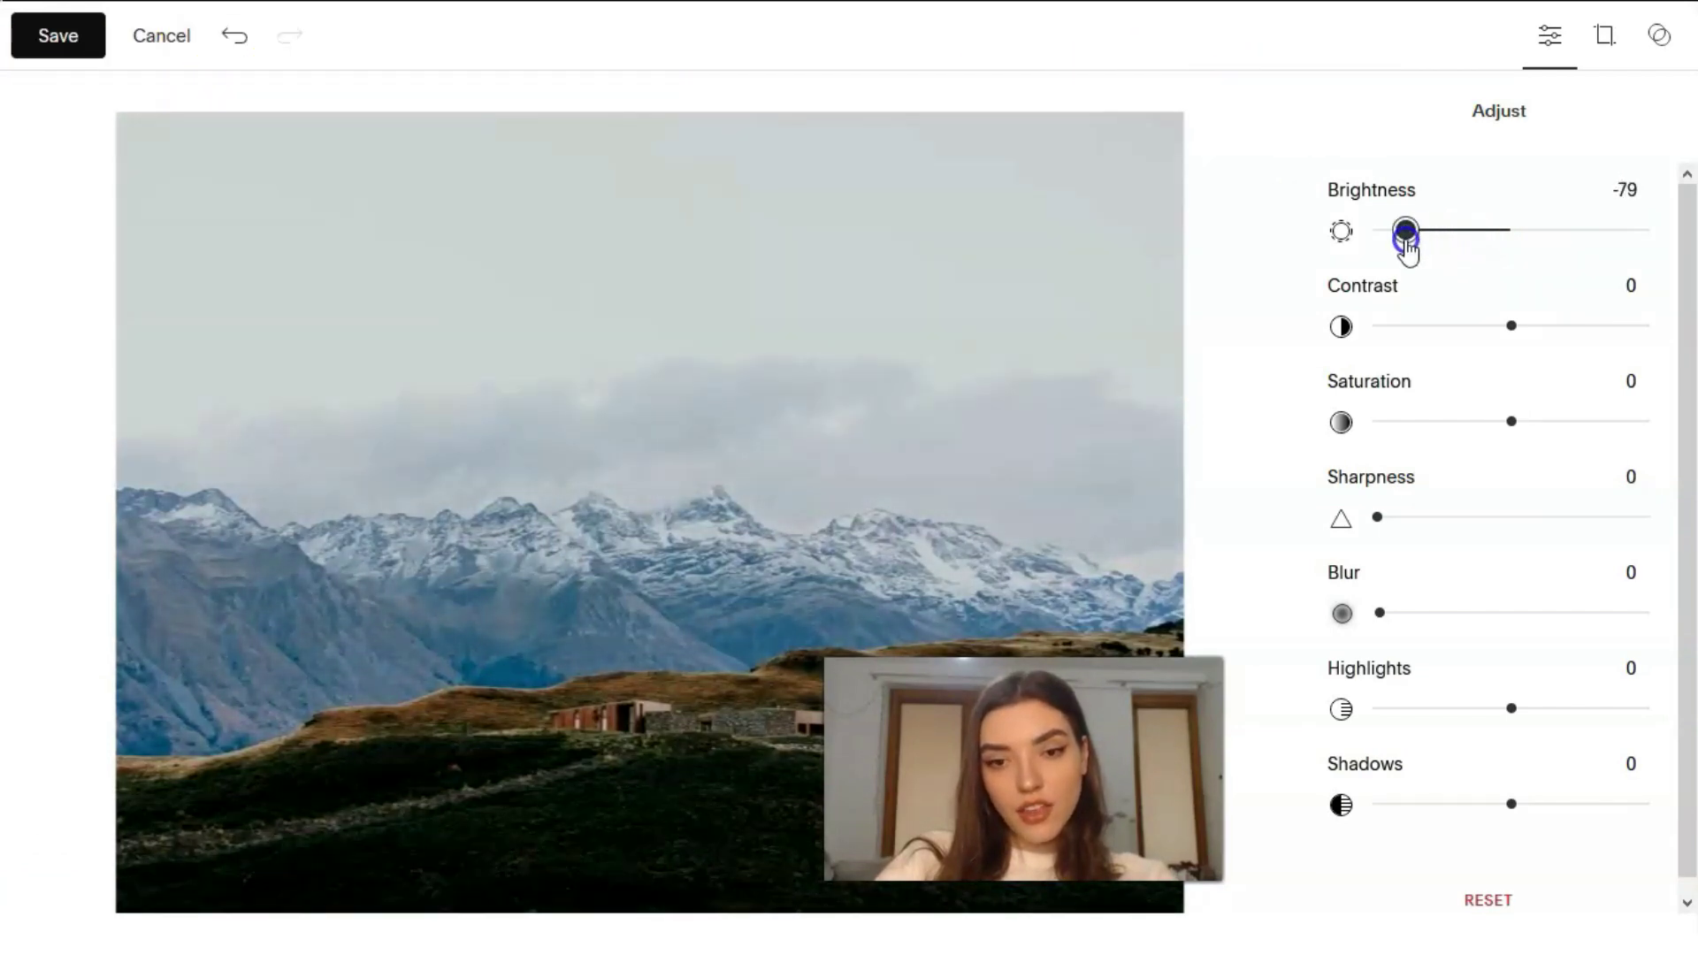
click(1508, 337)
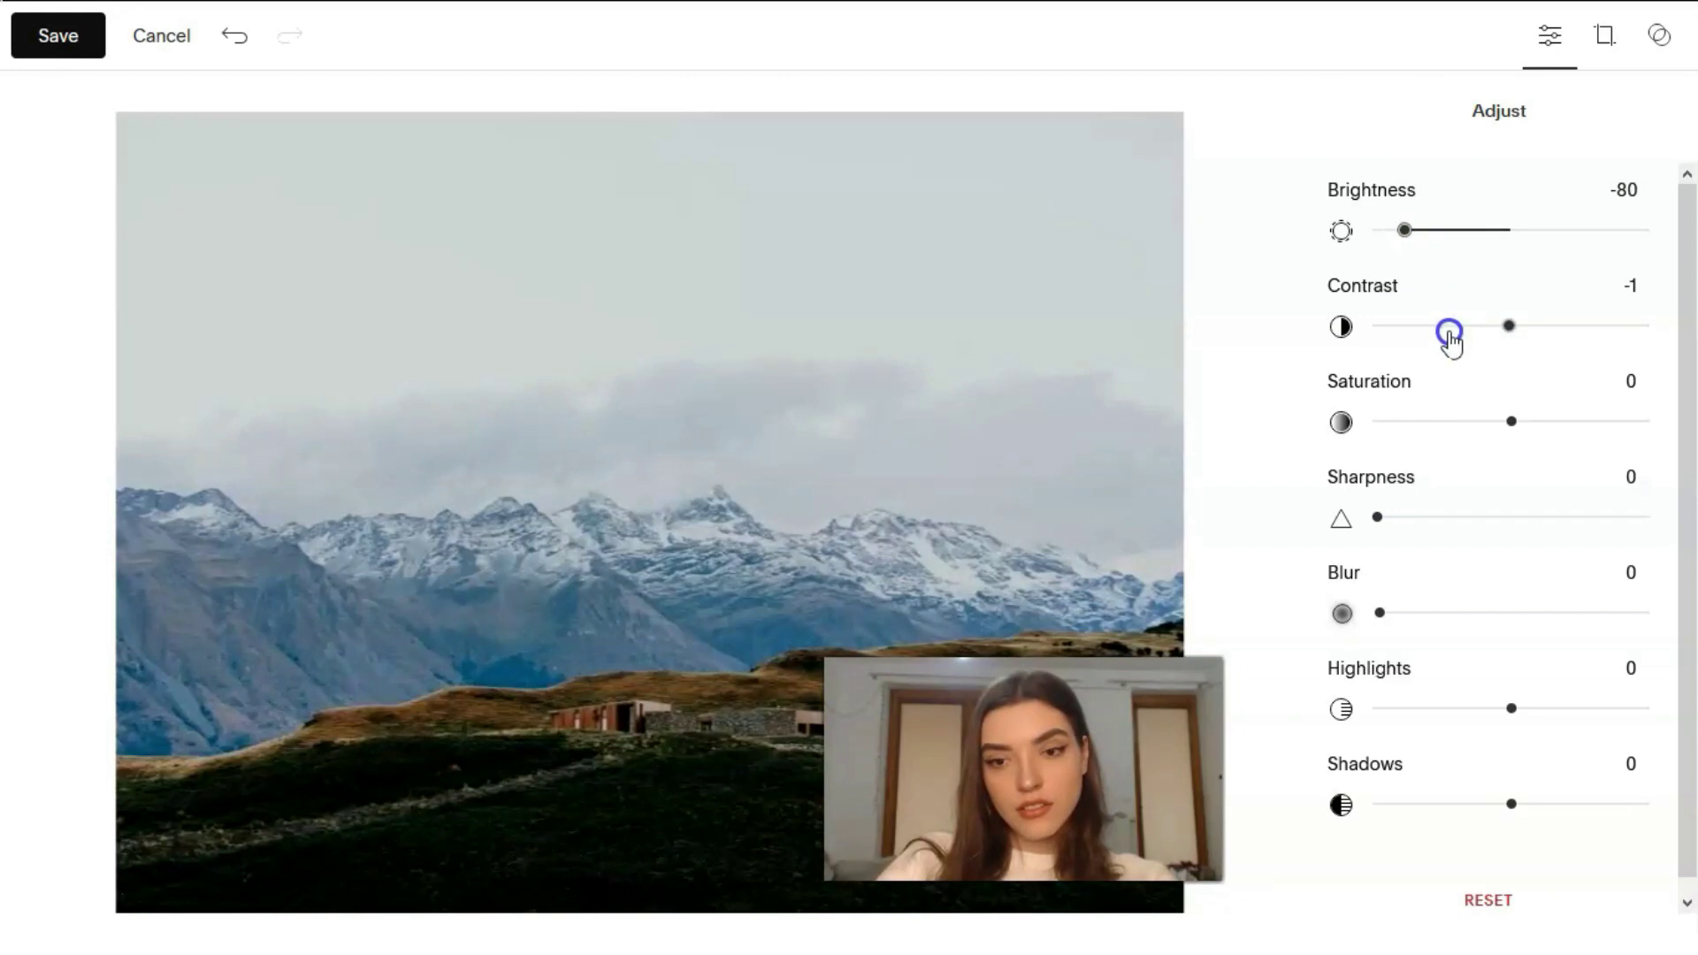
drag(1450, 338, 1565, 343)
drag(1512, 421, 1468, 440)
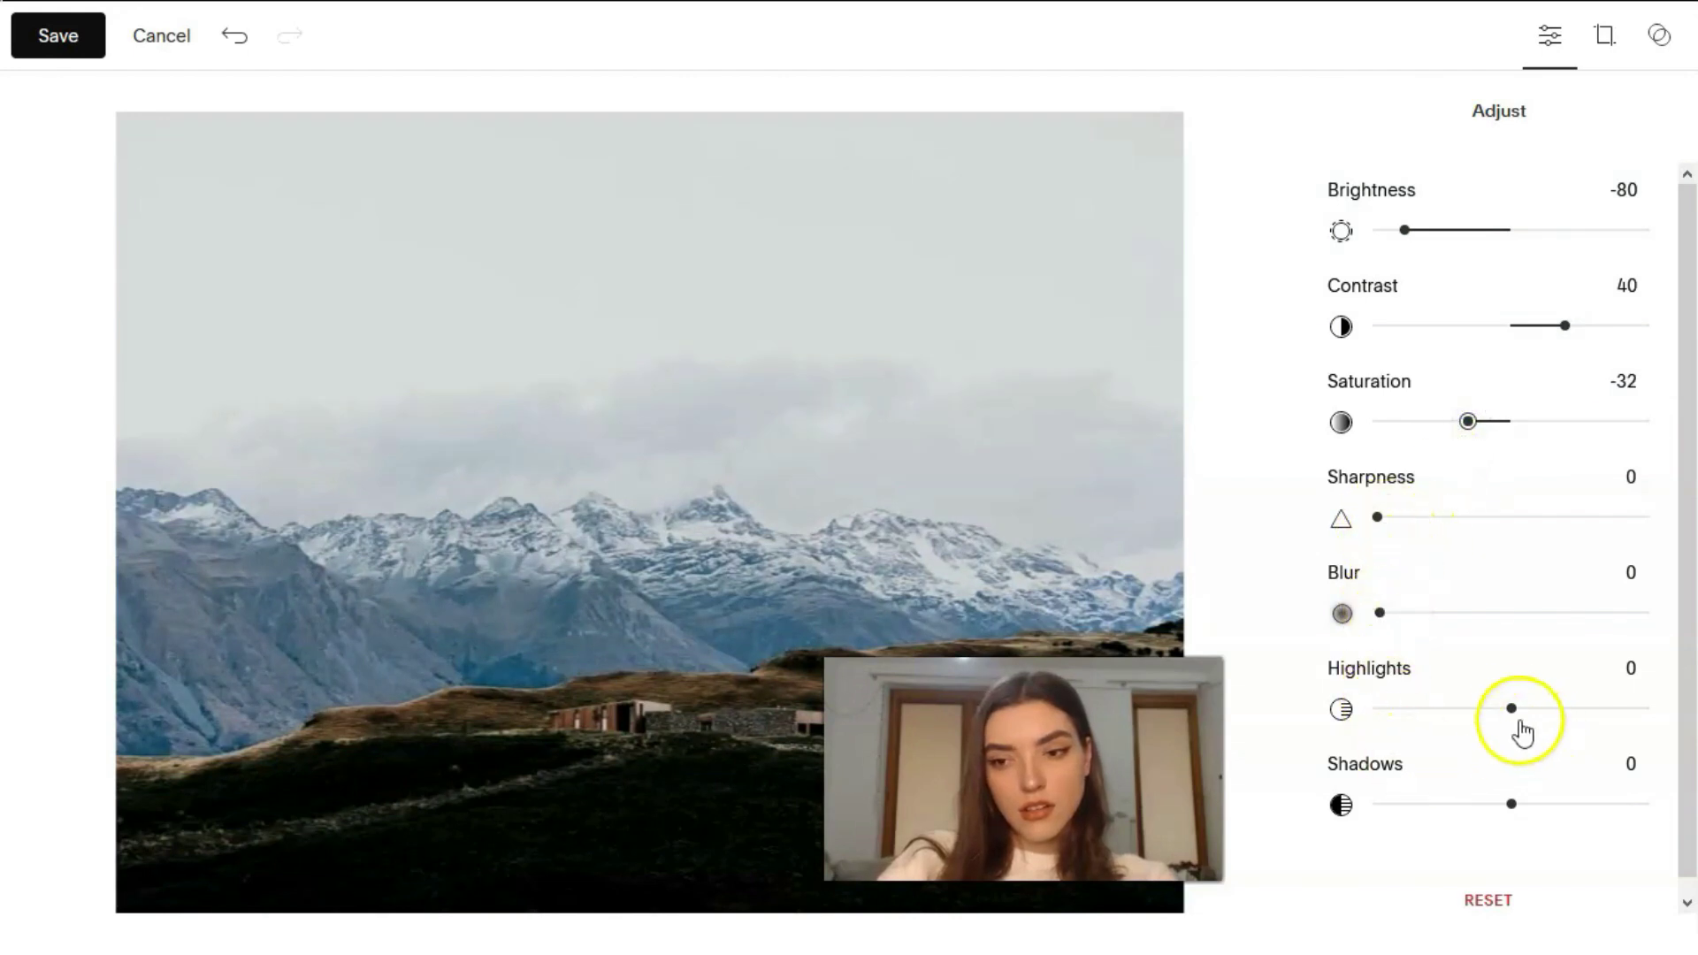
mouse_move(1511, 708)
mouse_down()
mouse_move(1463, 718)
mouse_move(1516, 708)
mouse_move(1500, 710)
mouse_up()
drag(1511, 804, 1462, 803)
drag(1568, 805, 1510, 804)
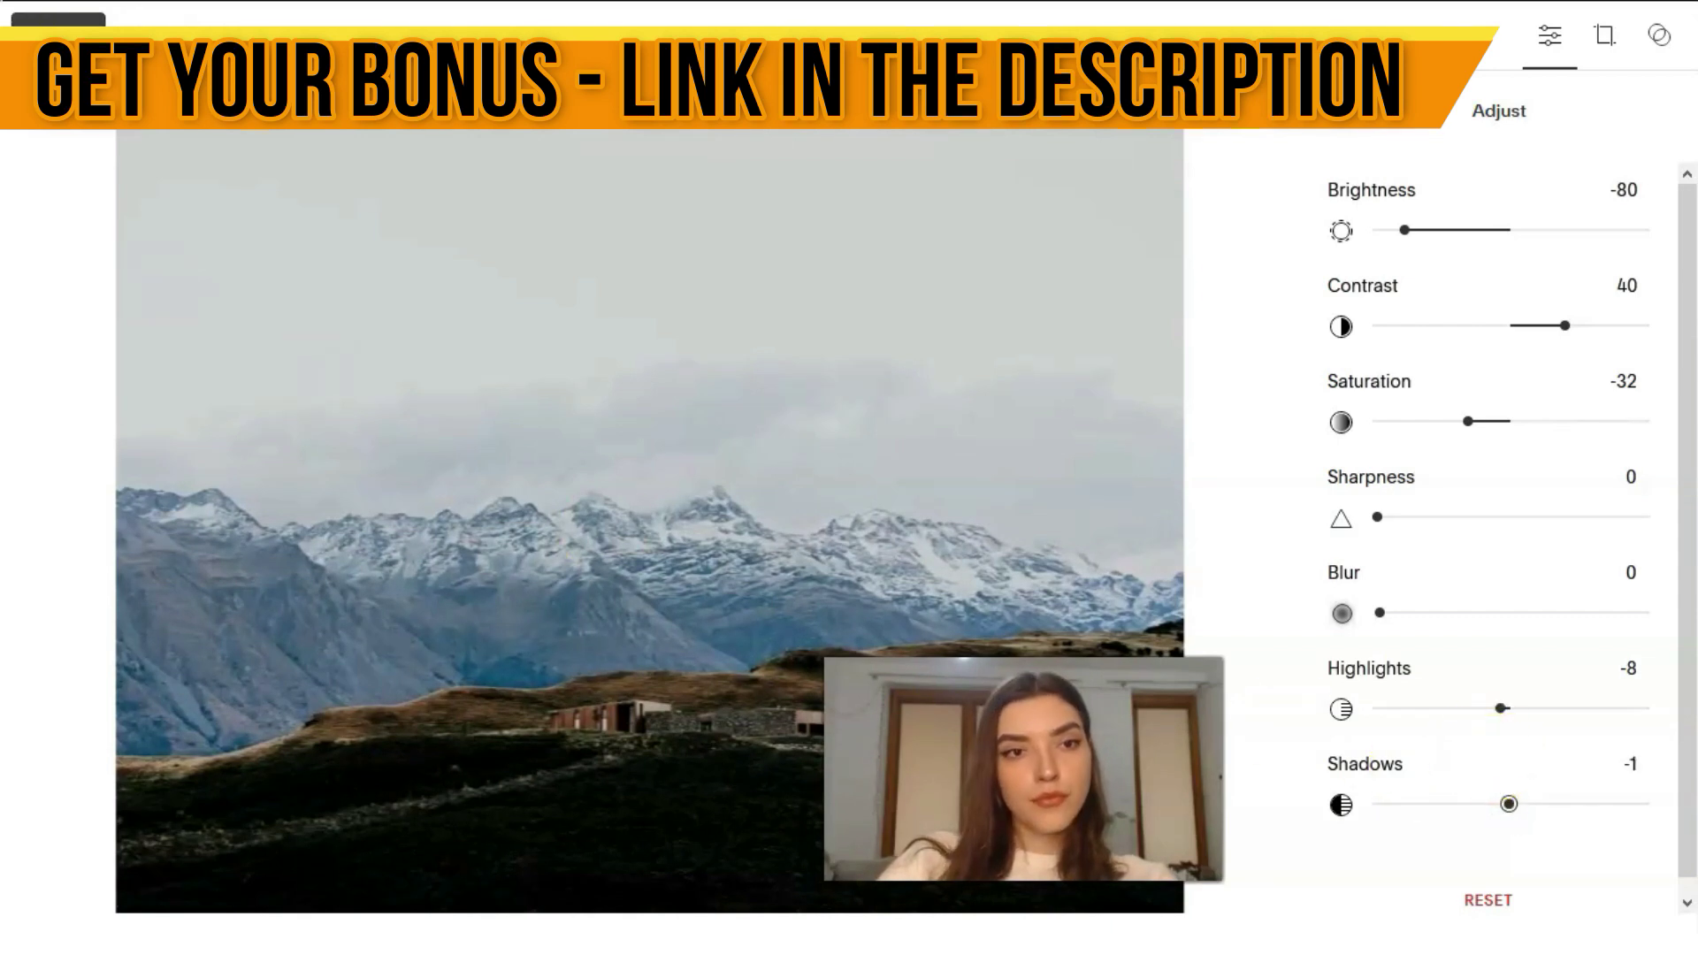
click(57, 18)
click(941, 533)
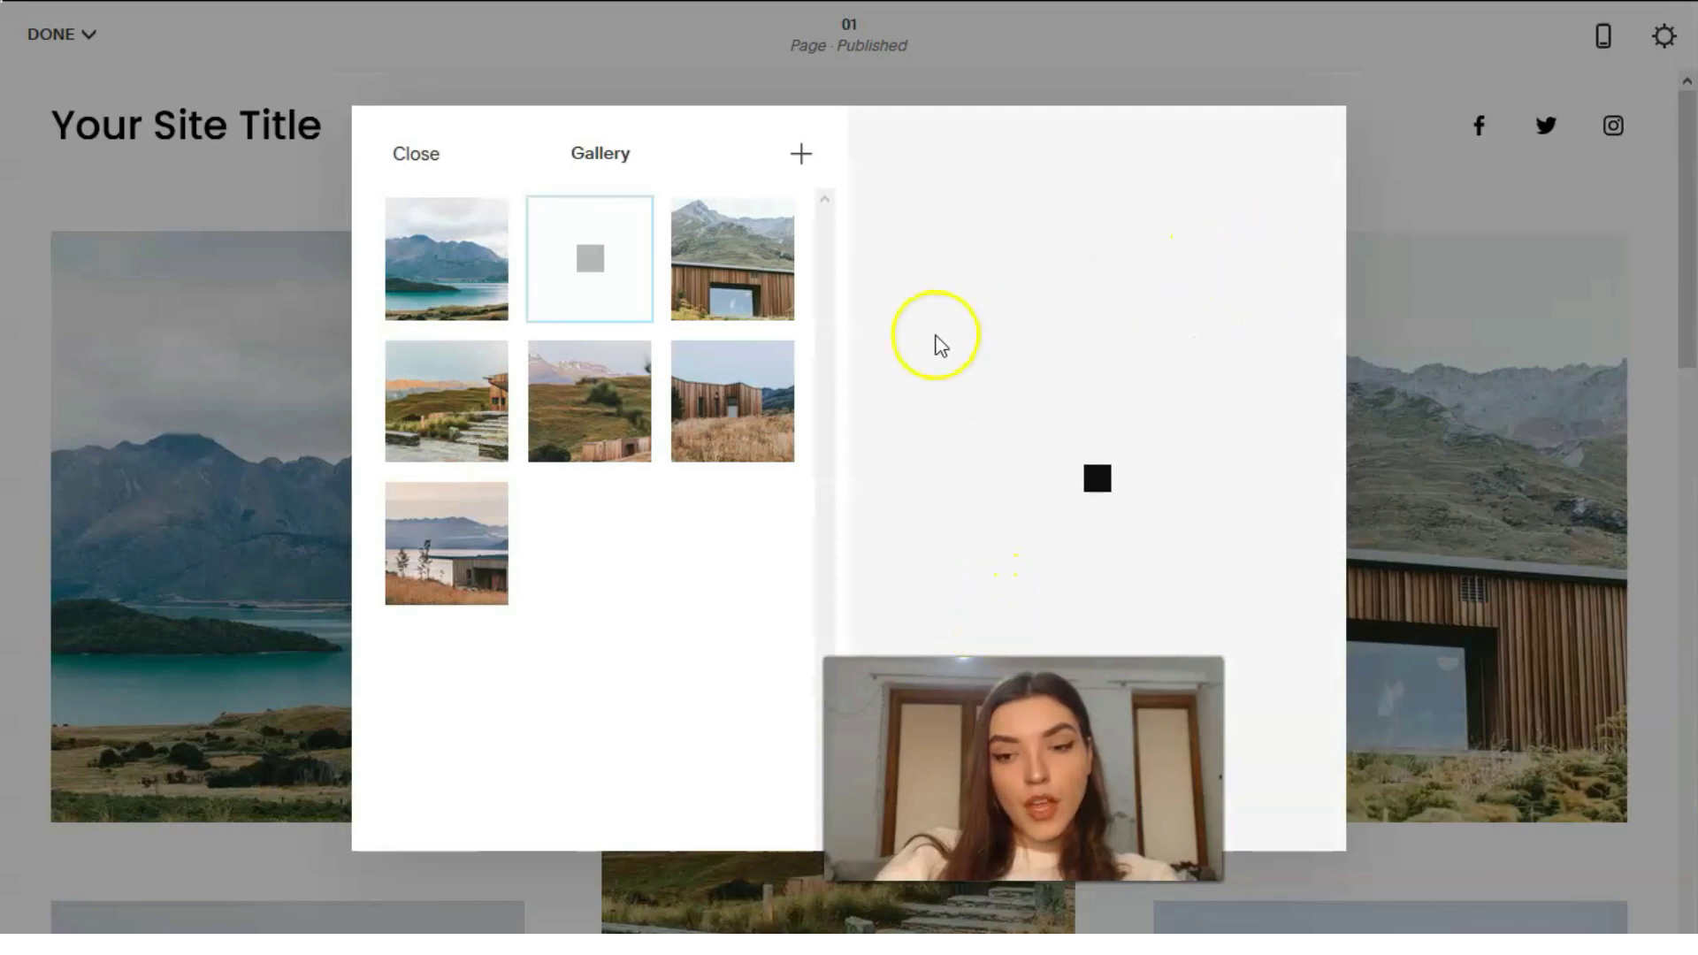
Start removing a gallery photo, then cancel so all seven landscape photos stay
mouse_move(566, 447)
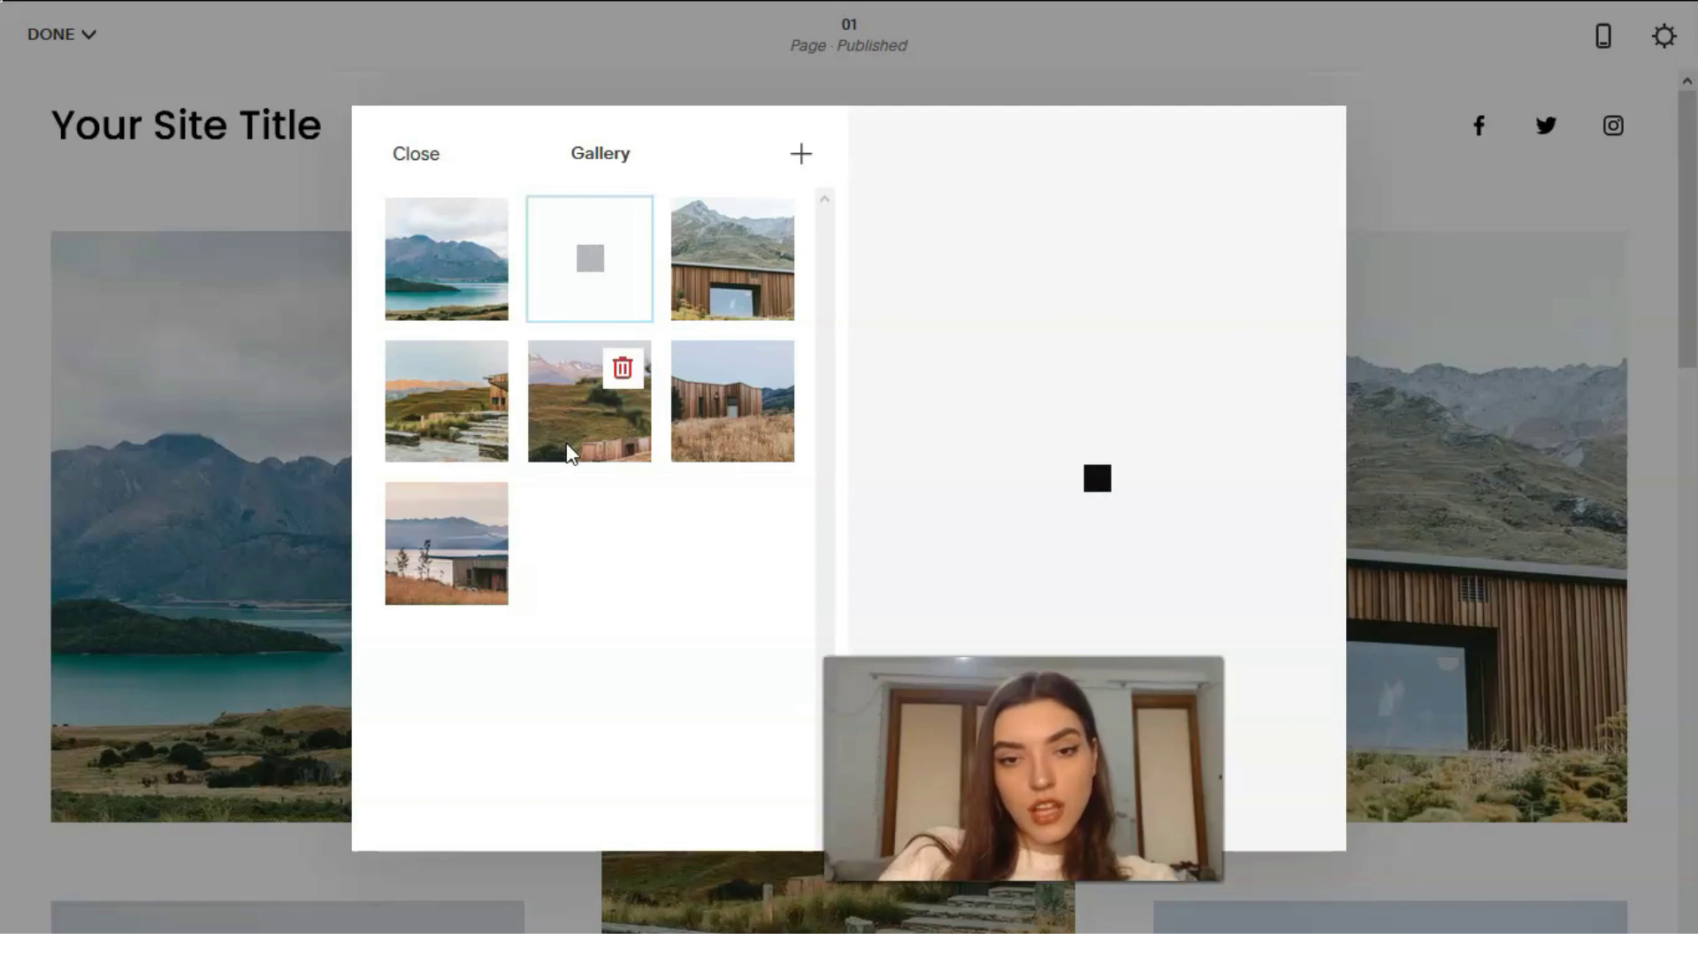
click(562, 432)
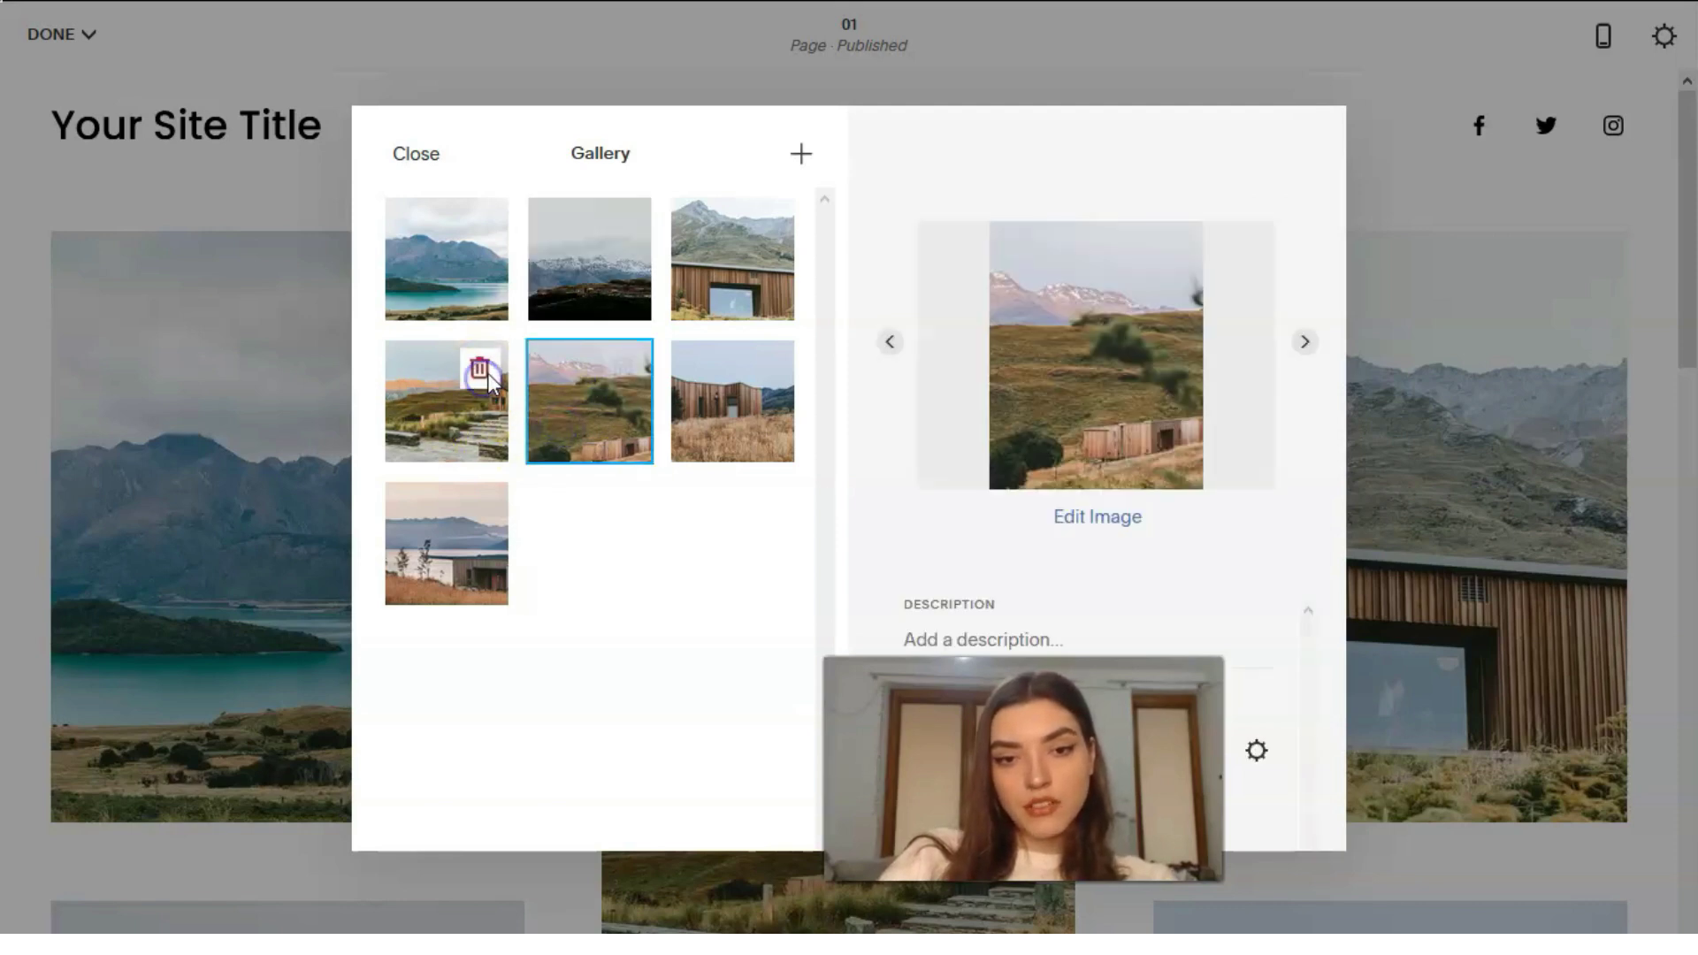
click(480, 511)
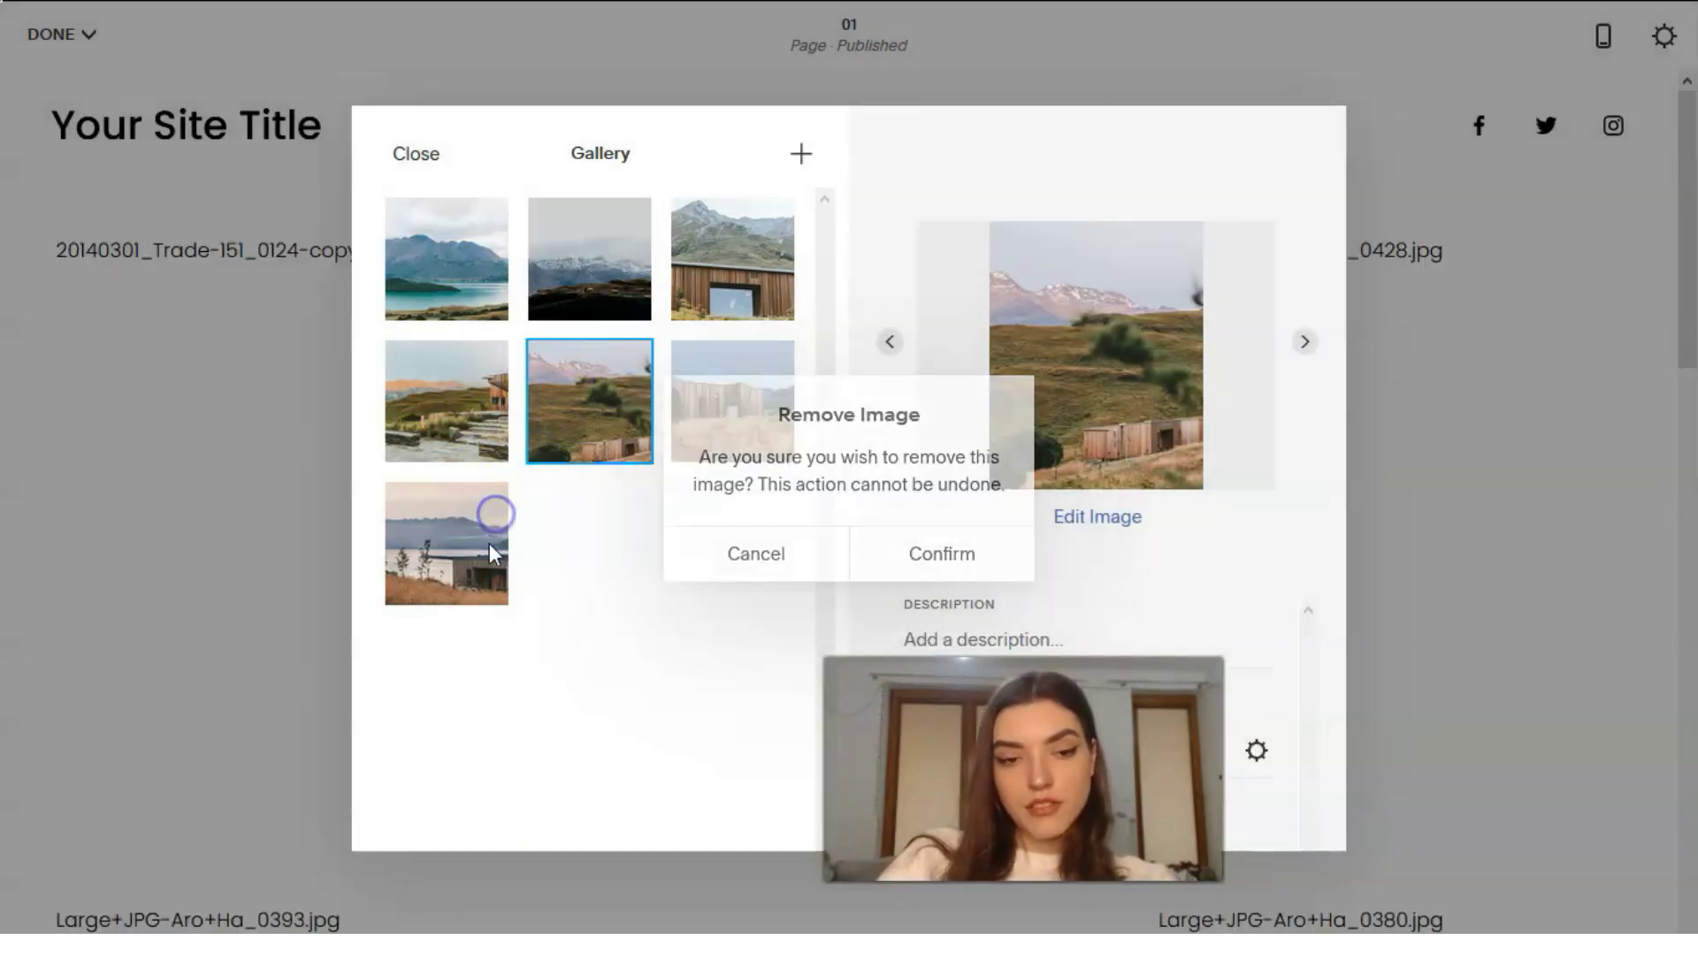
click(491, 608)
click(481, 517)
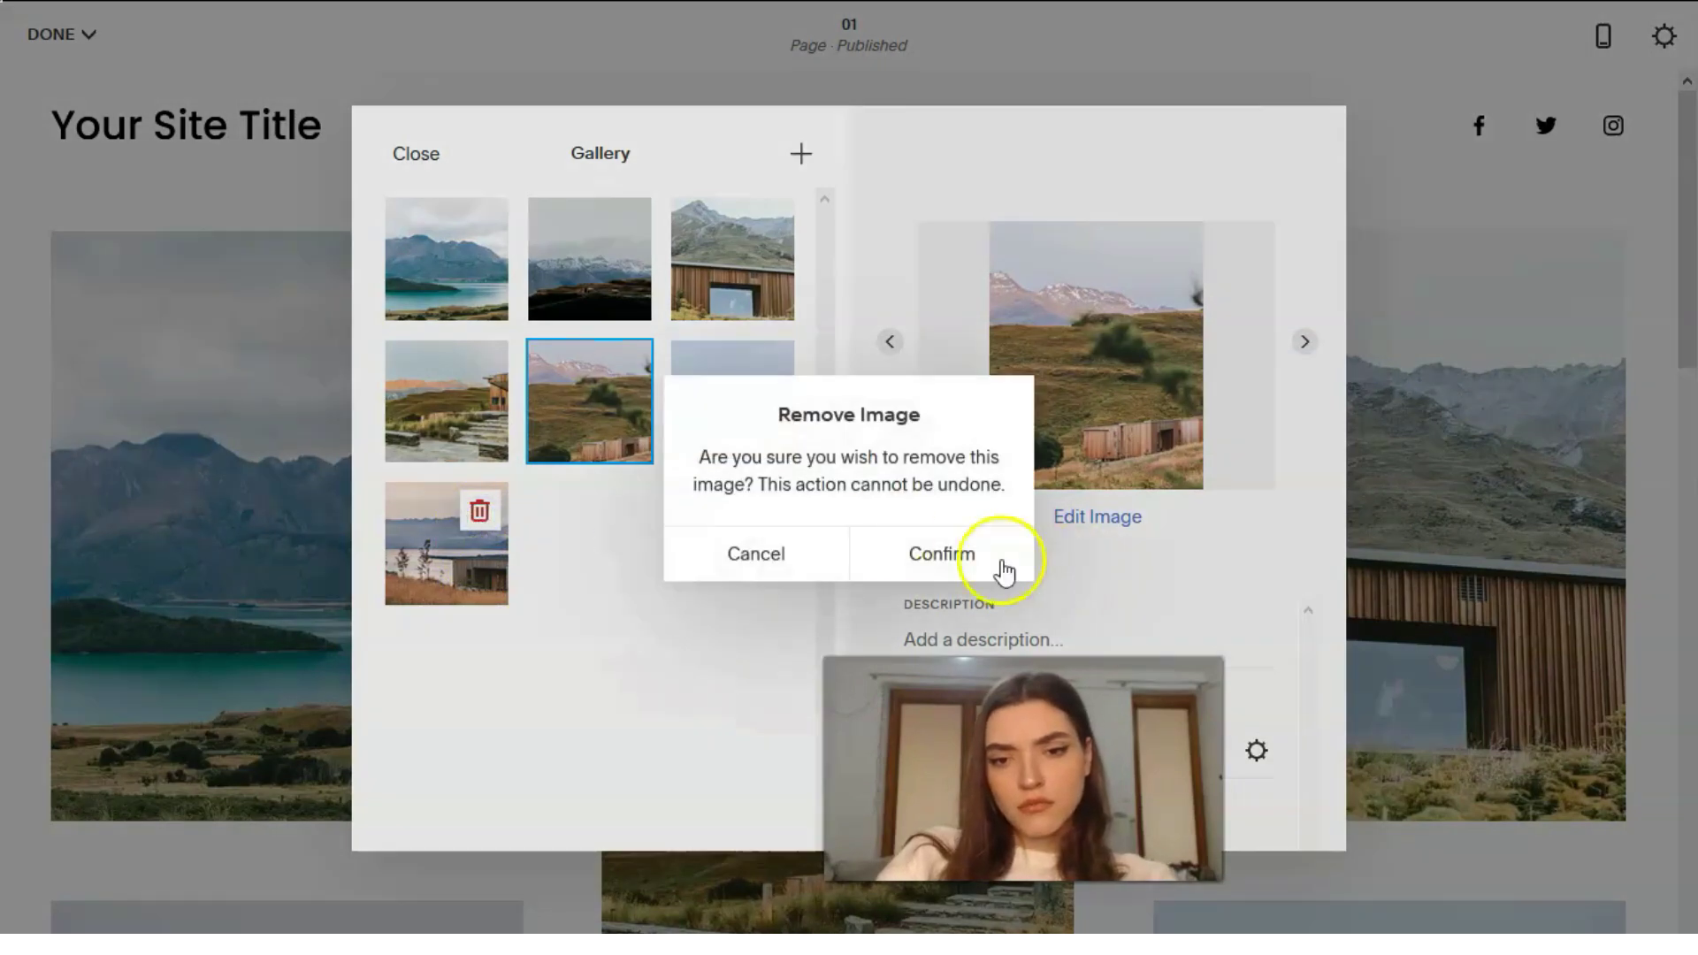
click(741, 557)
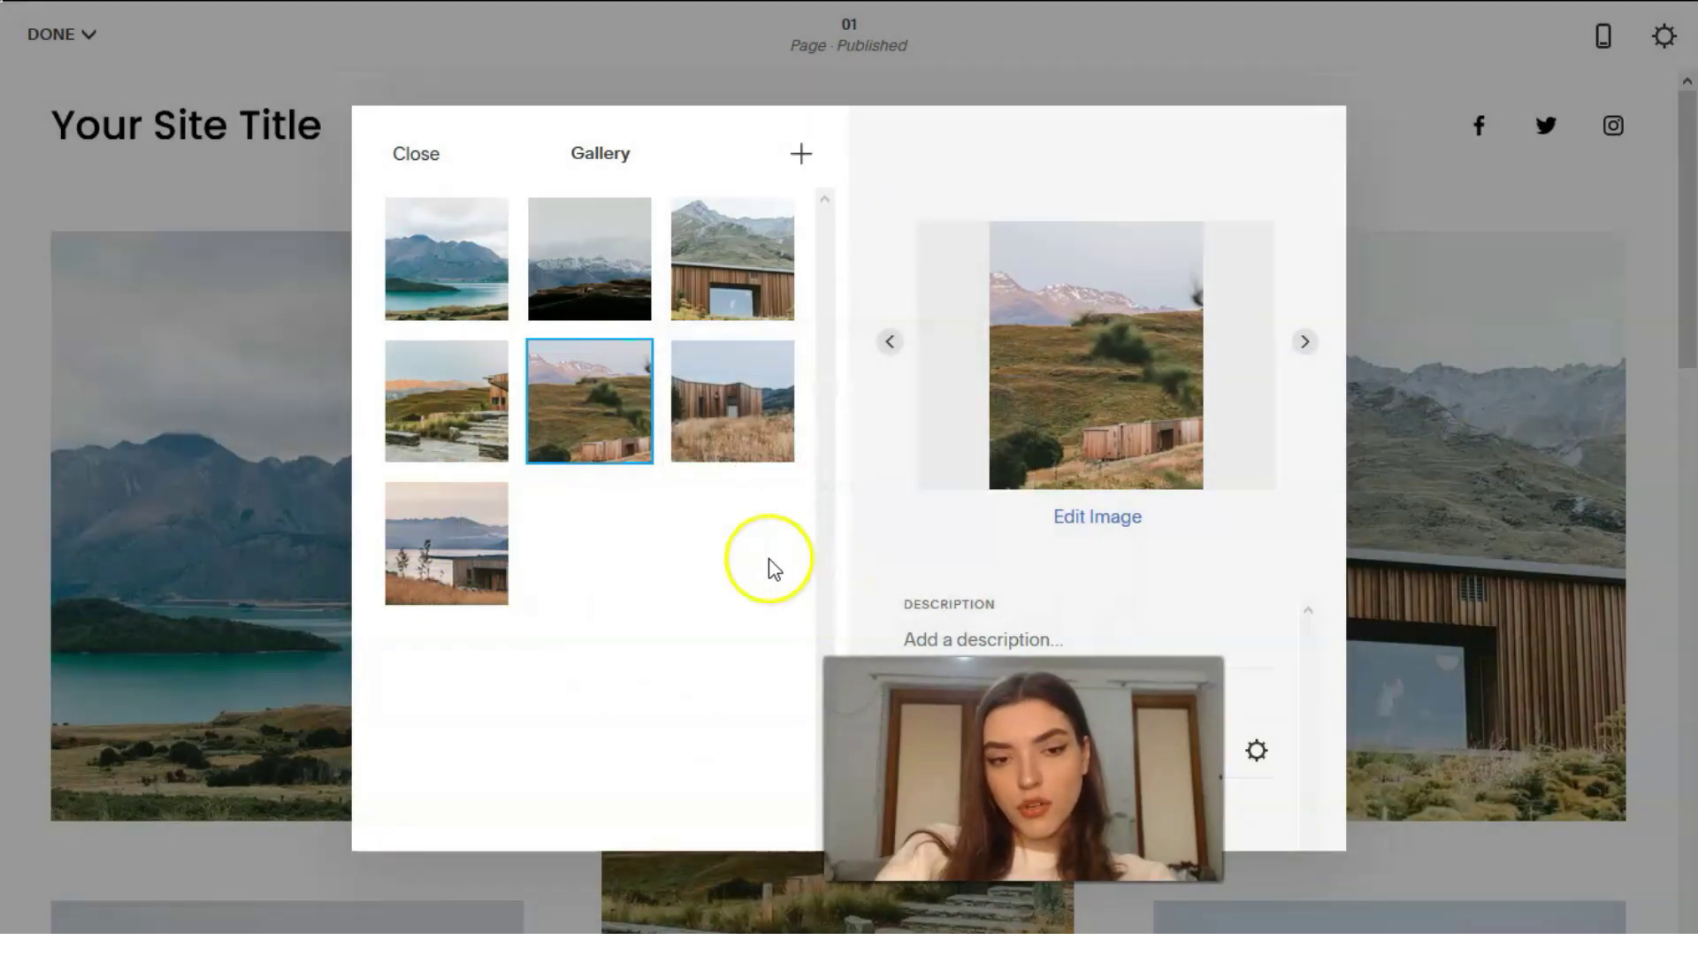
Close the gallery image editor and review the photo grid on the page
click(1355, 157)
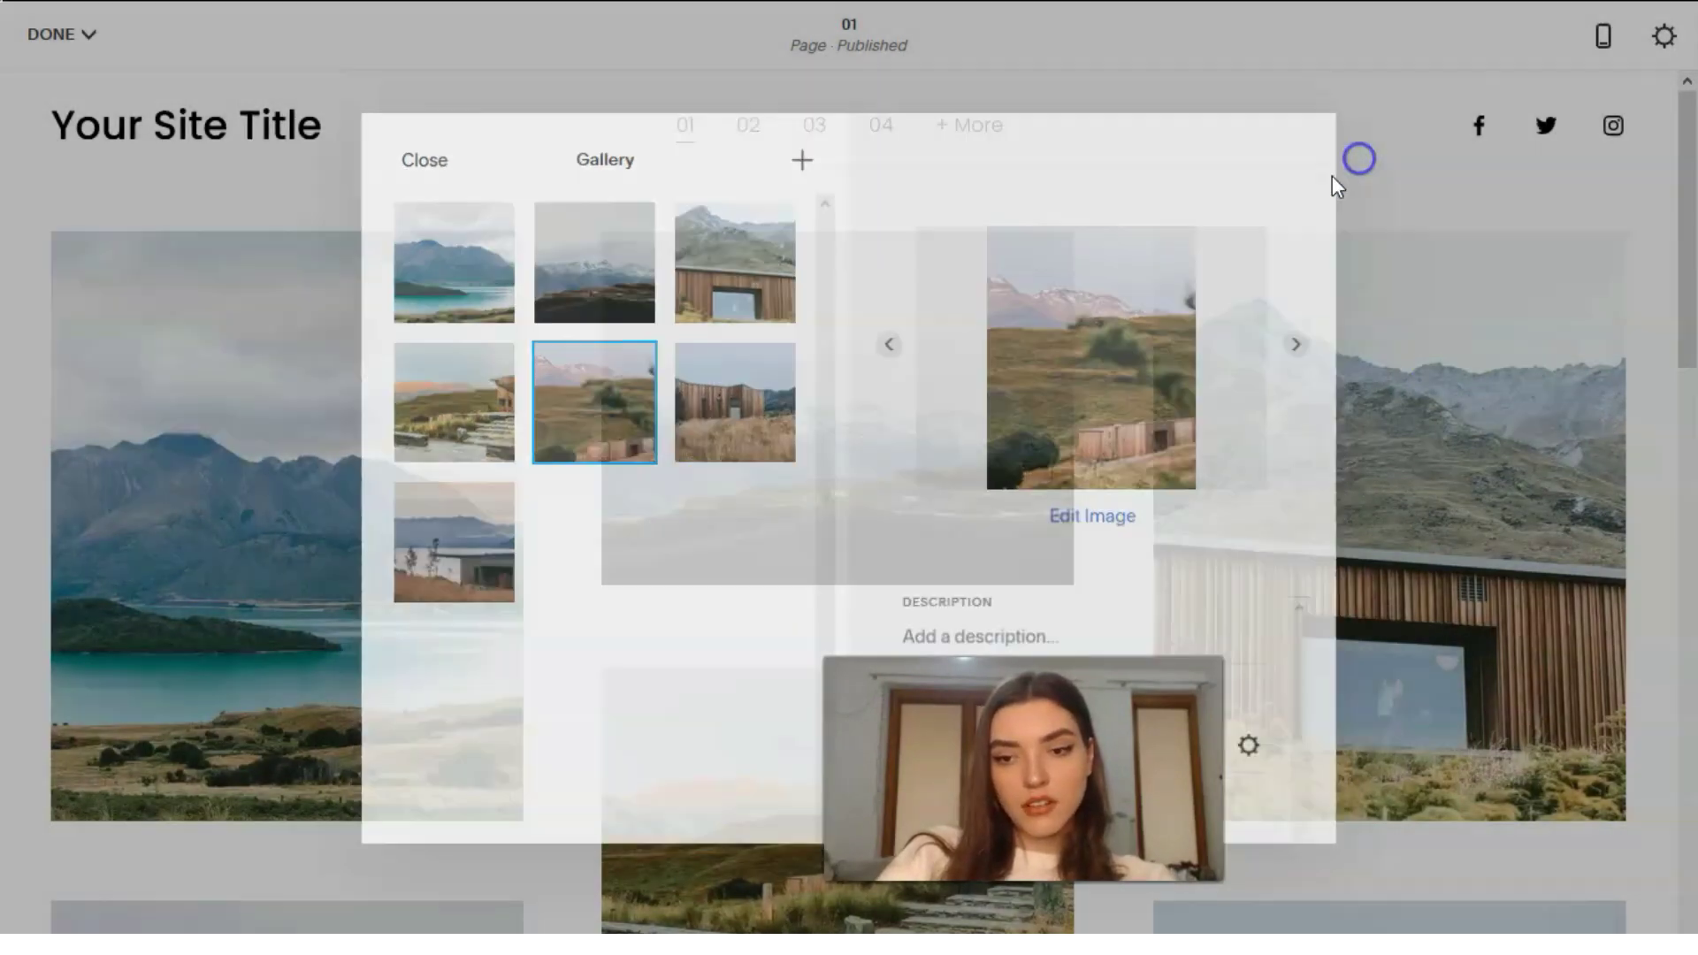
scroll(1023, 410, down, 4)
scroll(1023, 398, up, 4)
scroll(1021, 415, down, 10)
scroll(1021, 416, up, 15)
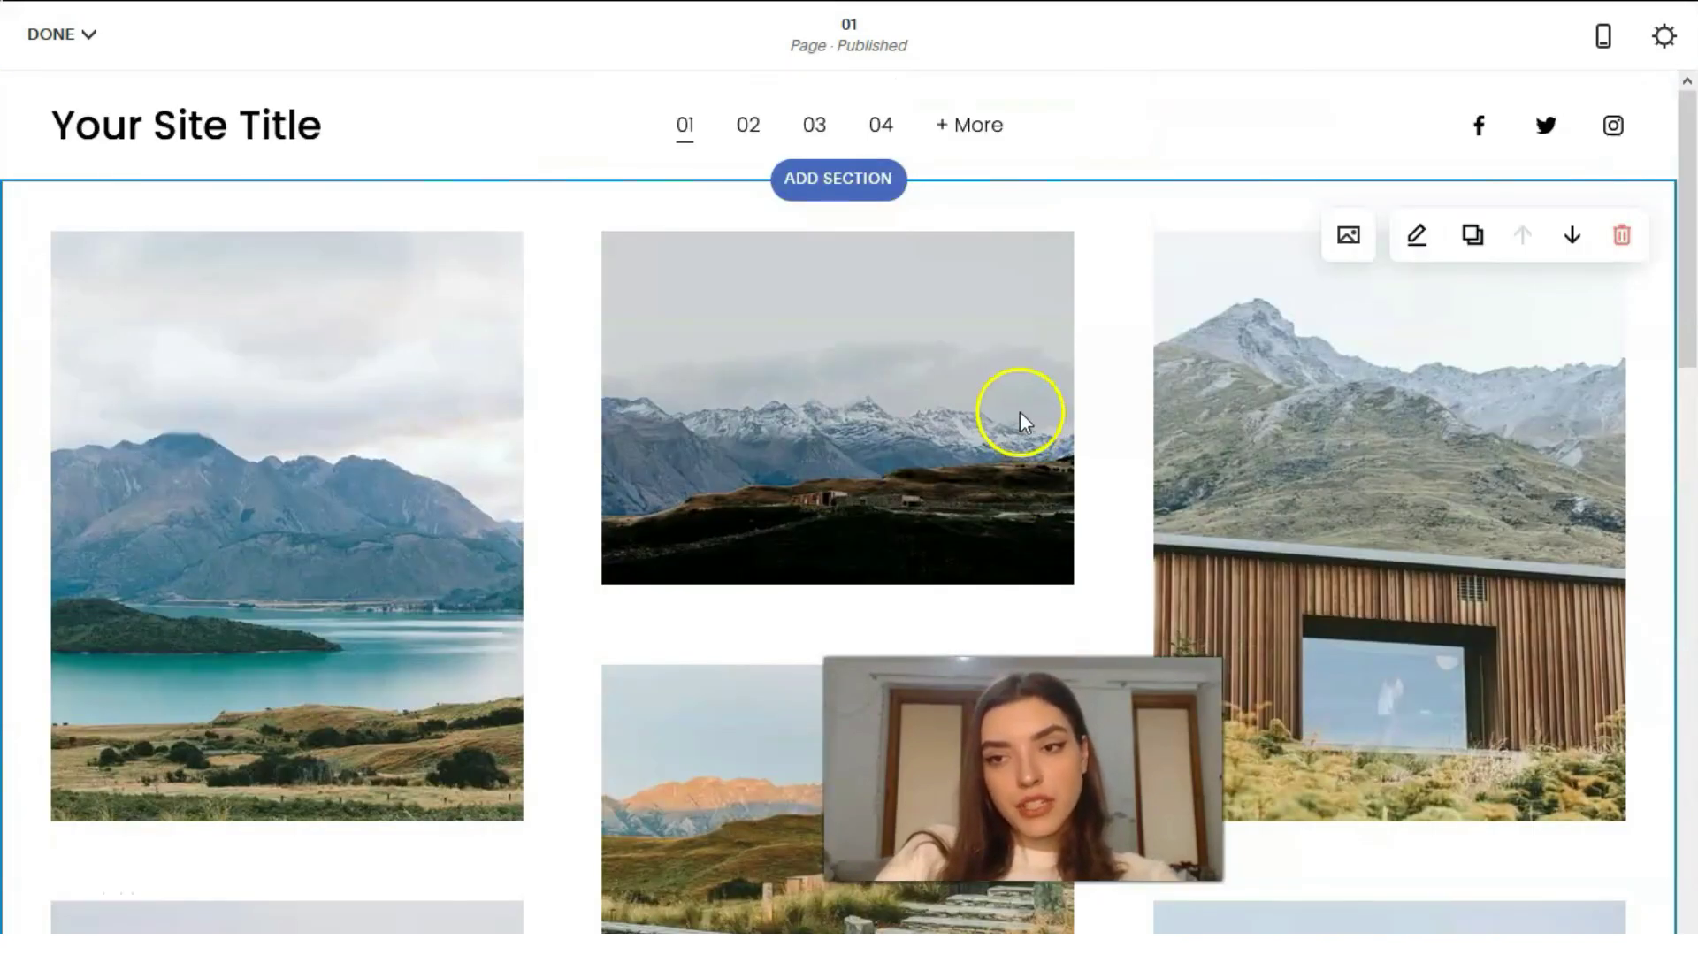
scroll(978, 405, down, 12)
scroll(1014, 426, up, 5)
scroll(1017, 426, up, 6)
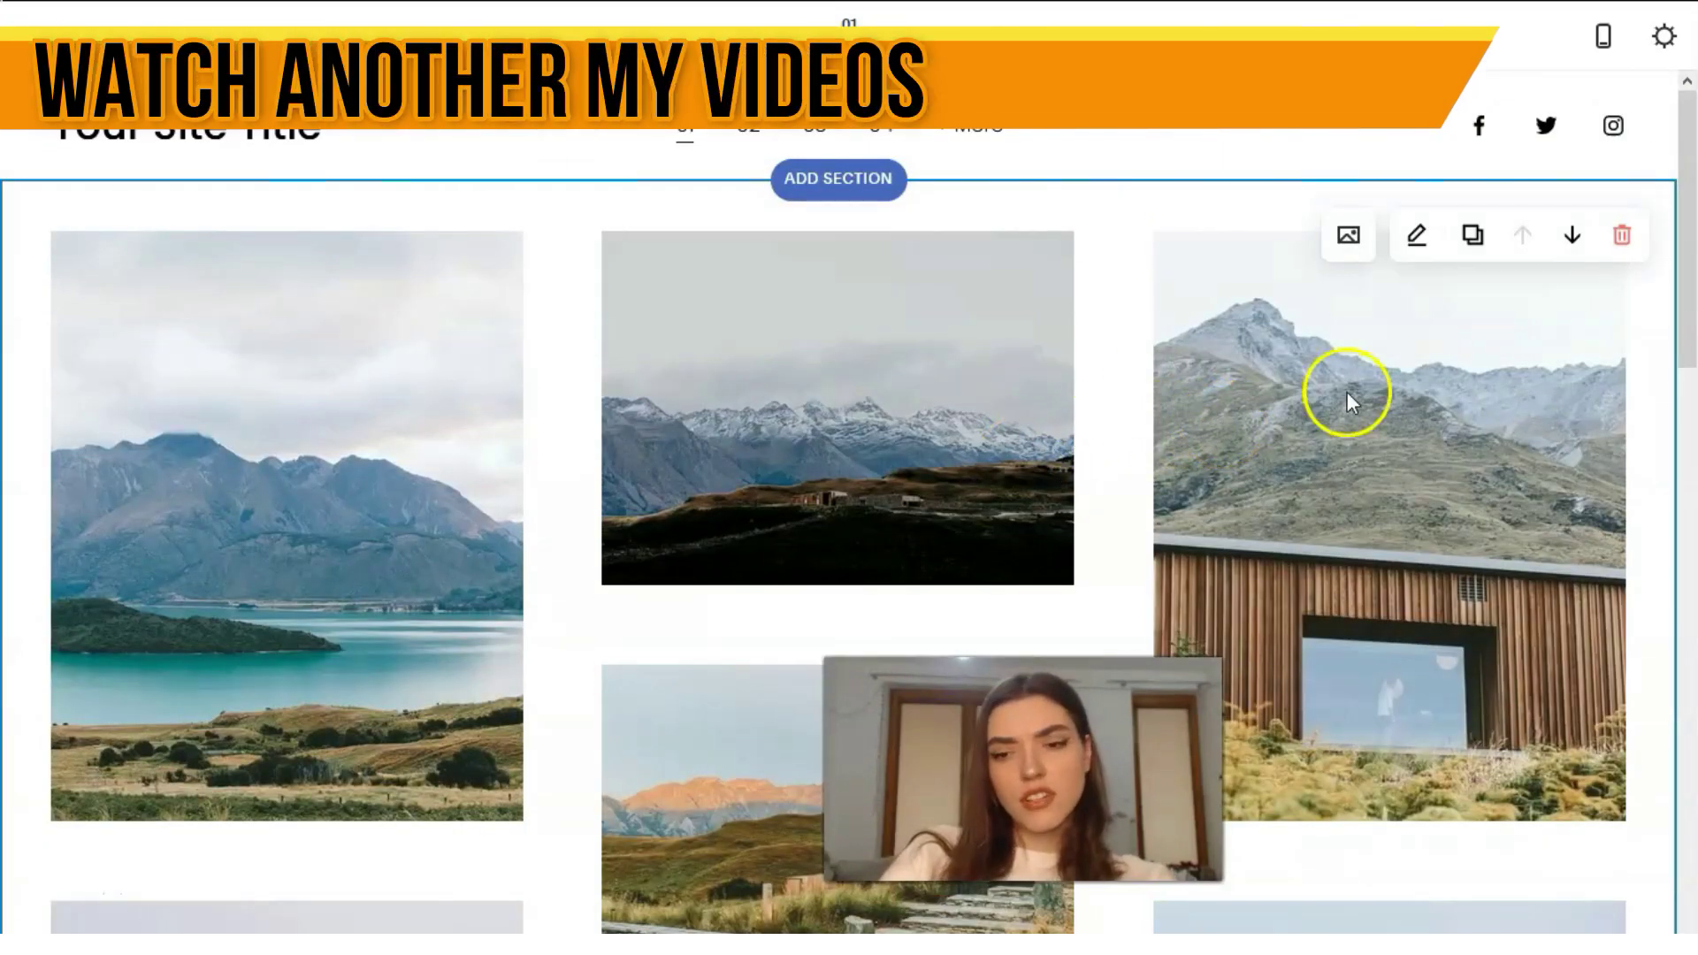
Remove the photo grid gallery section, leaving the landscape slideshow under the header
click(1621, 235)
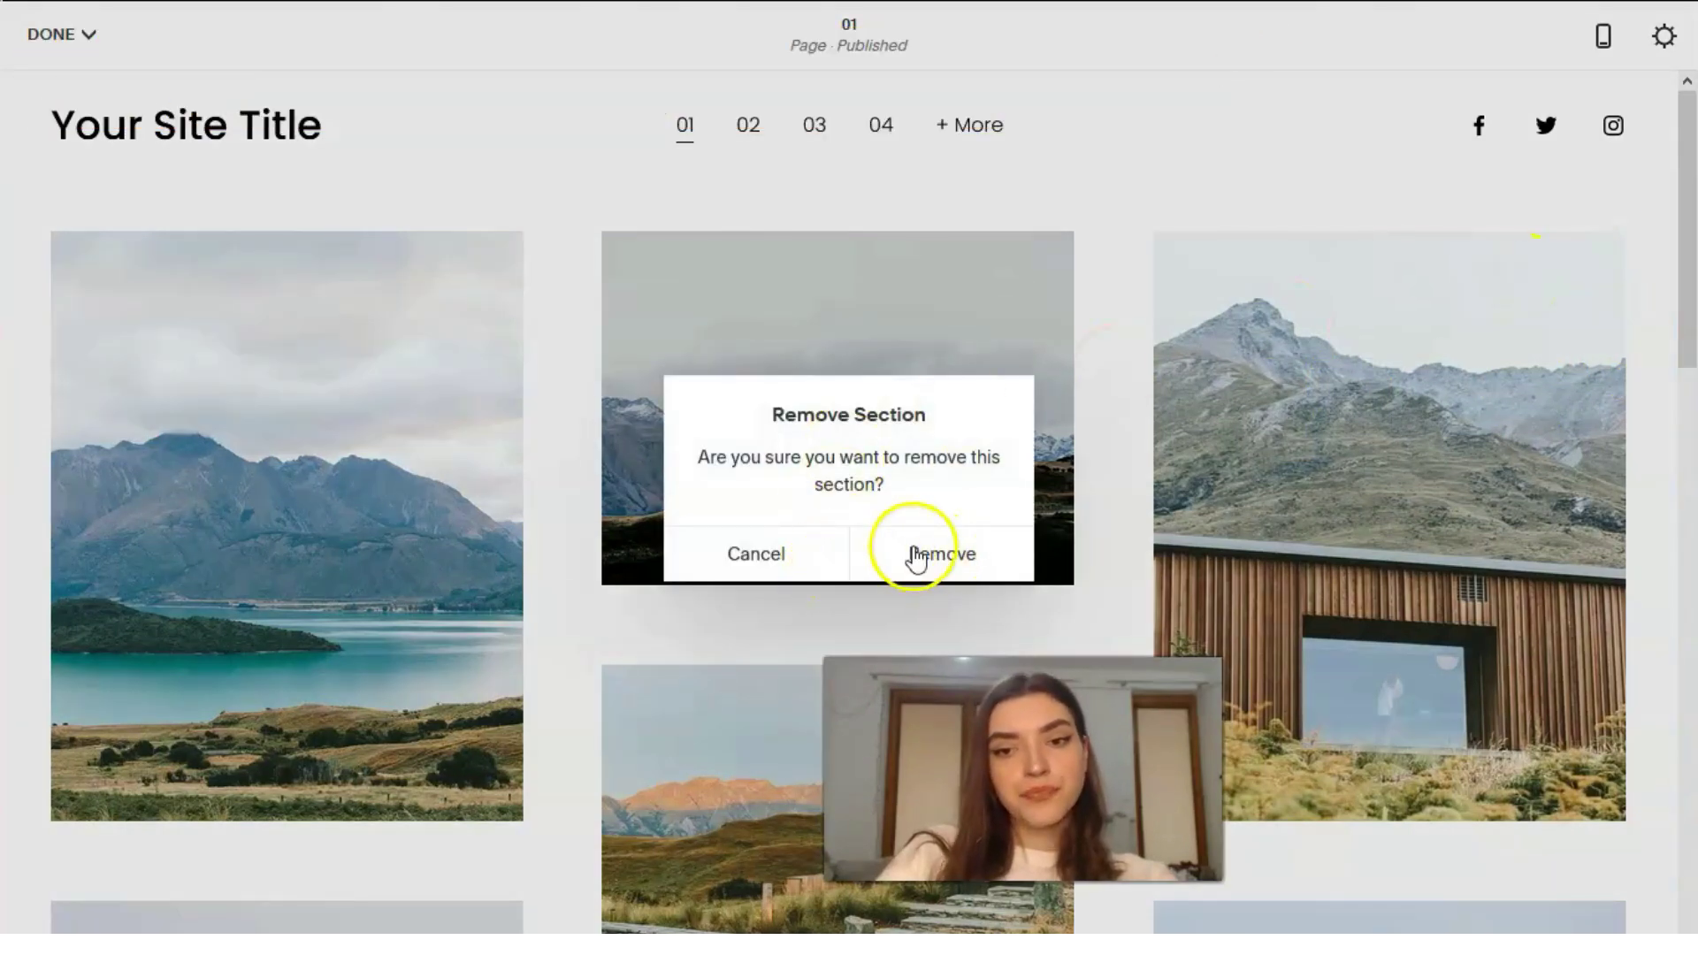
click(916, 556)
scroll(840, 535, down, 3)
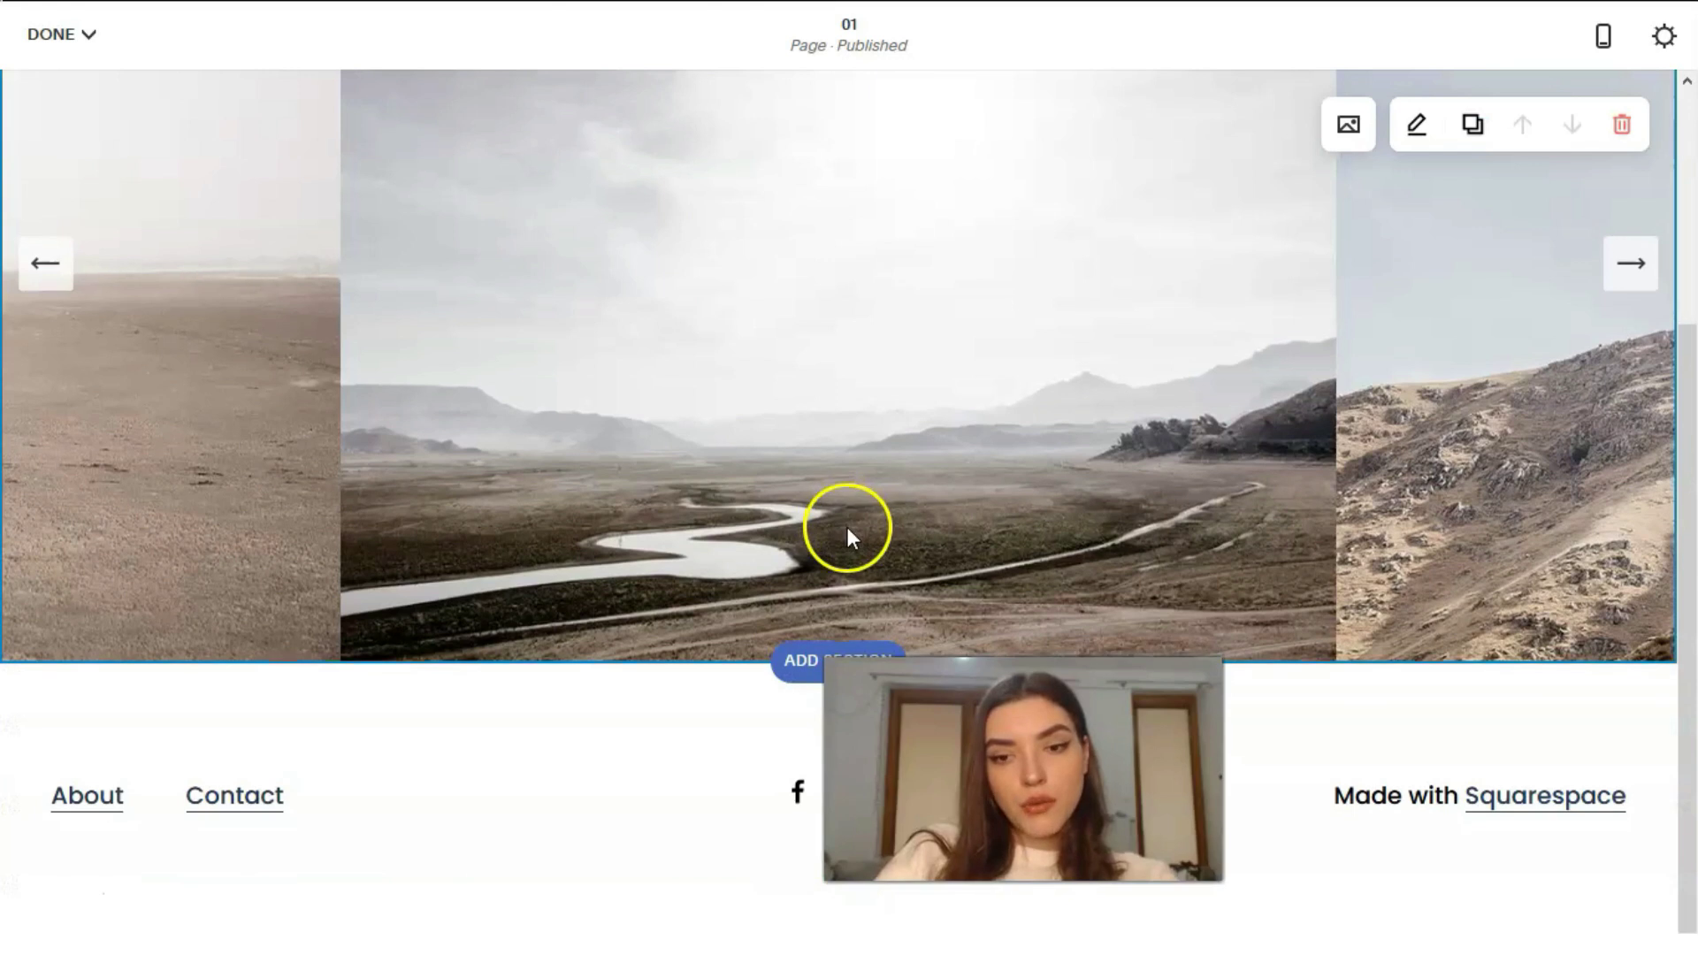
scroll(847, 531, up, 3)
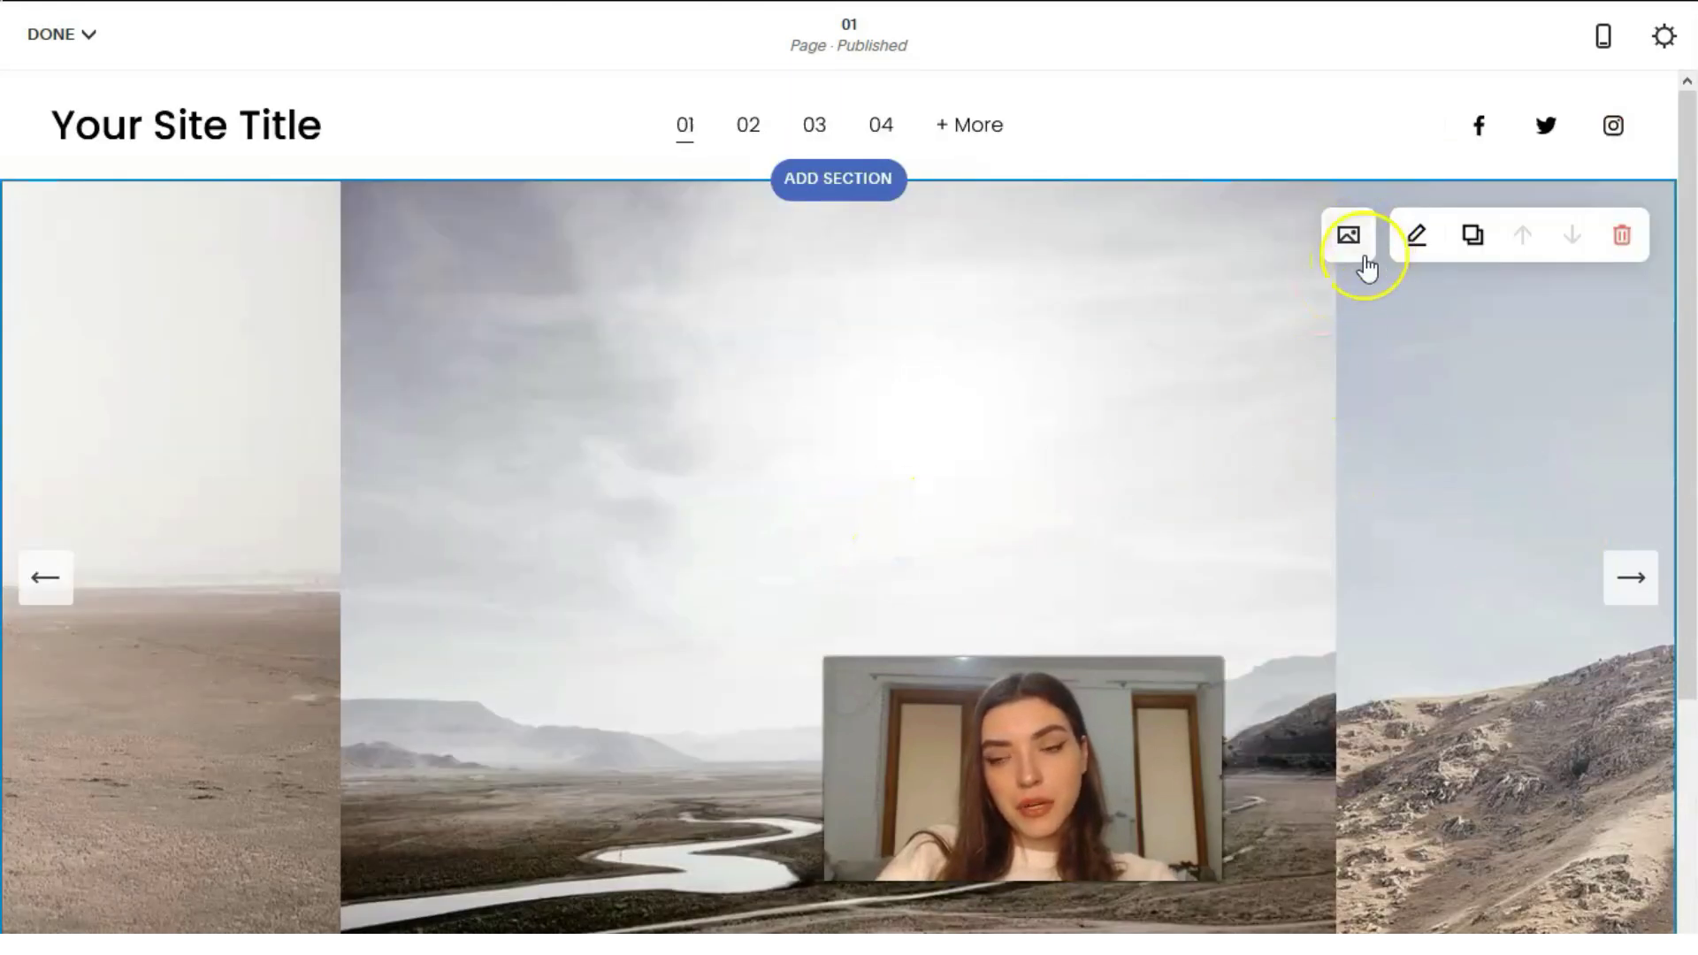
click(872, 182)
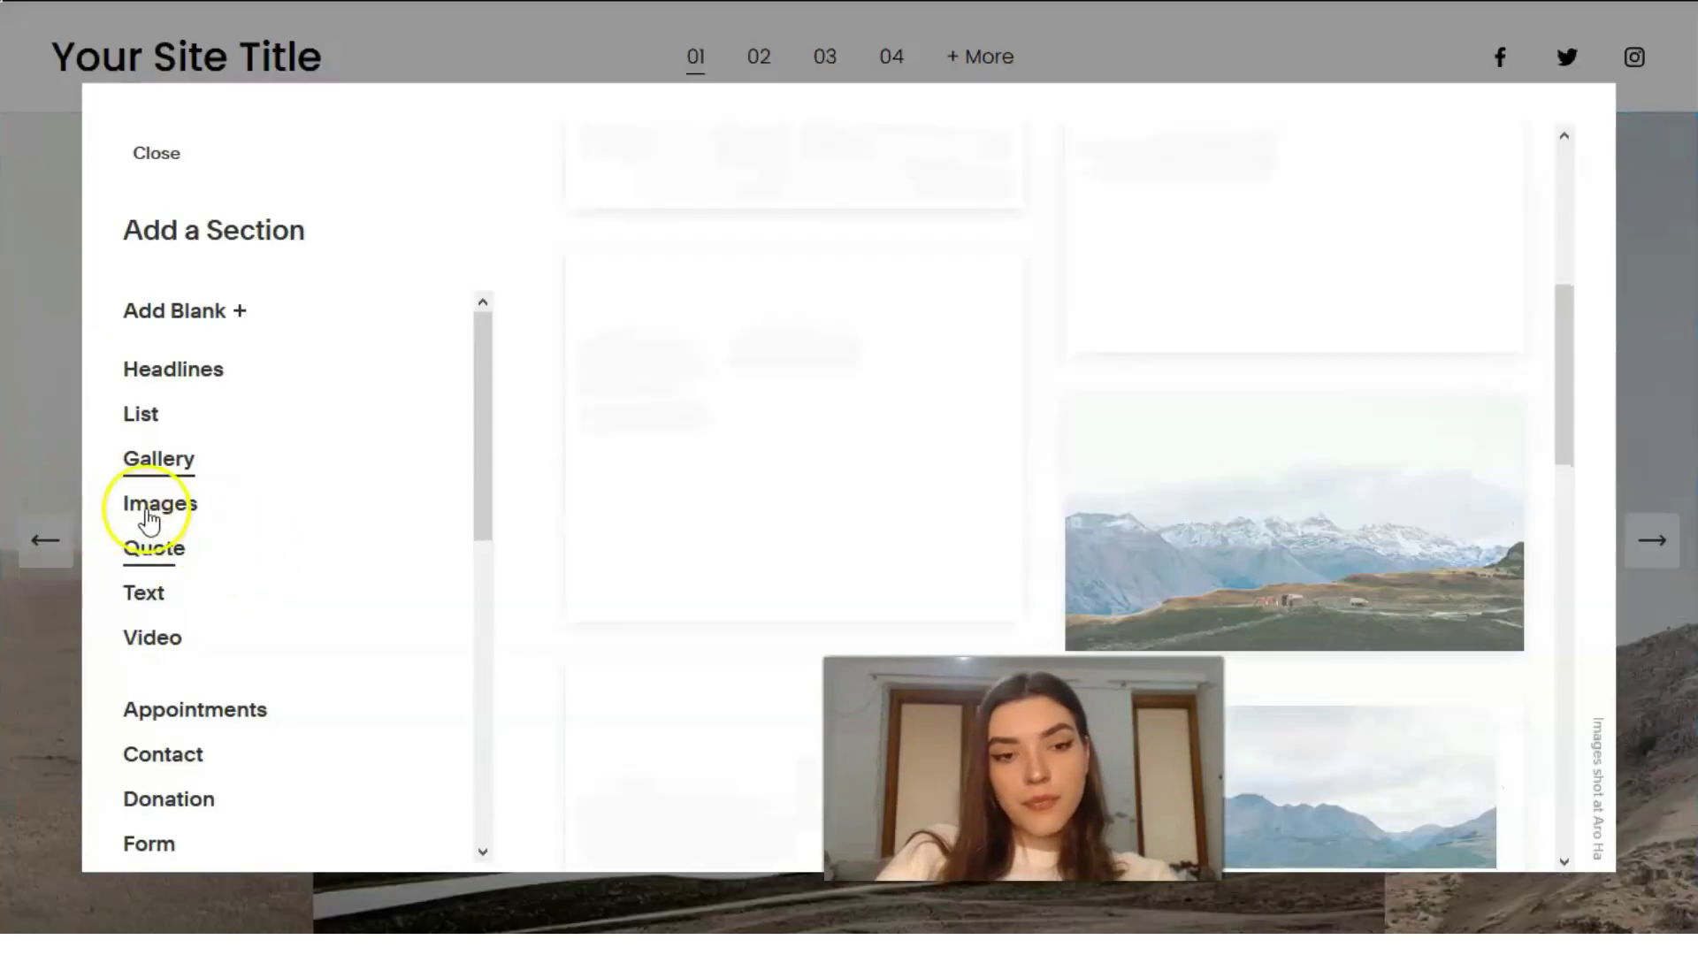
Add the first Quote layout with 'It all begins with an idea' at the page top
click(161, 550)
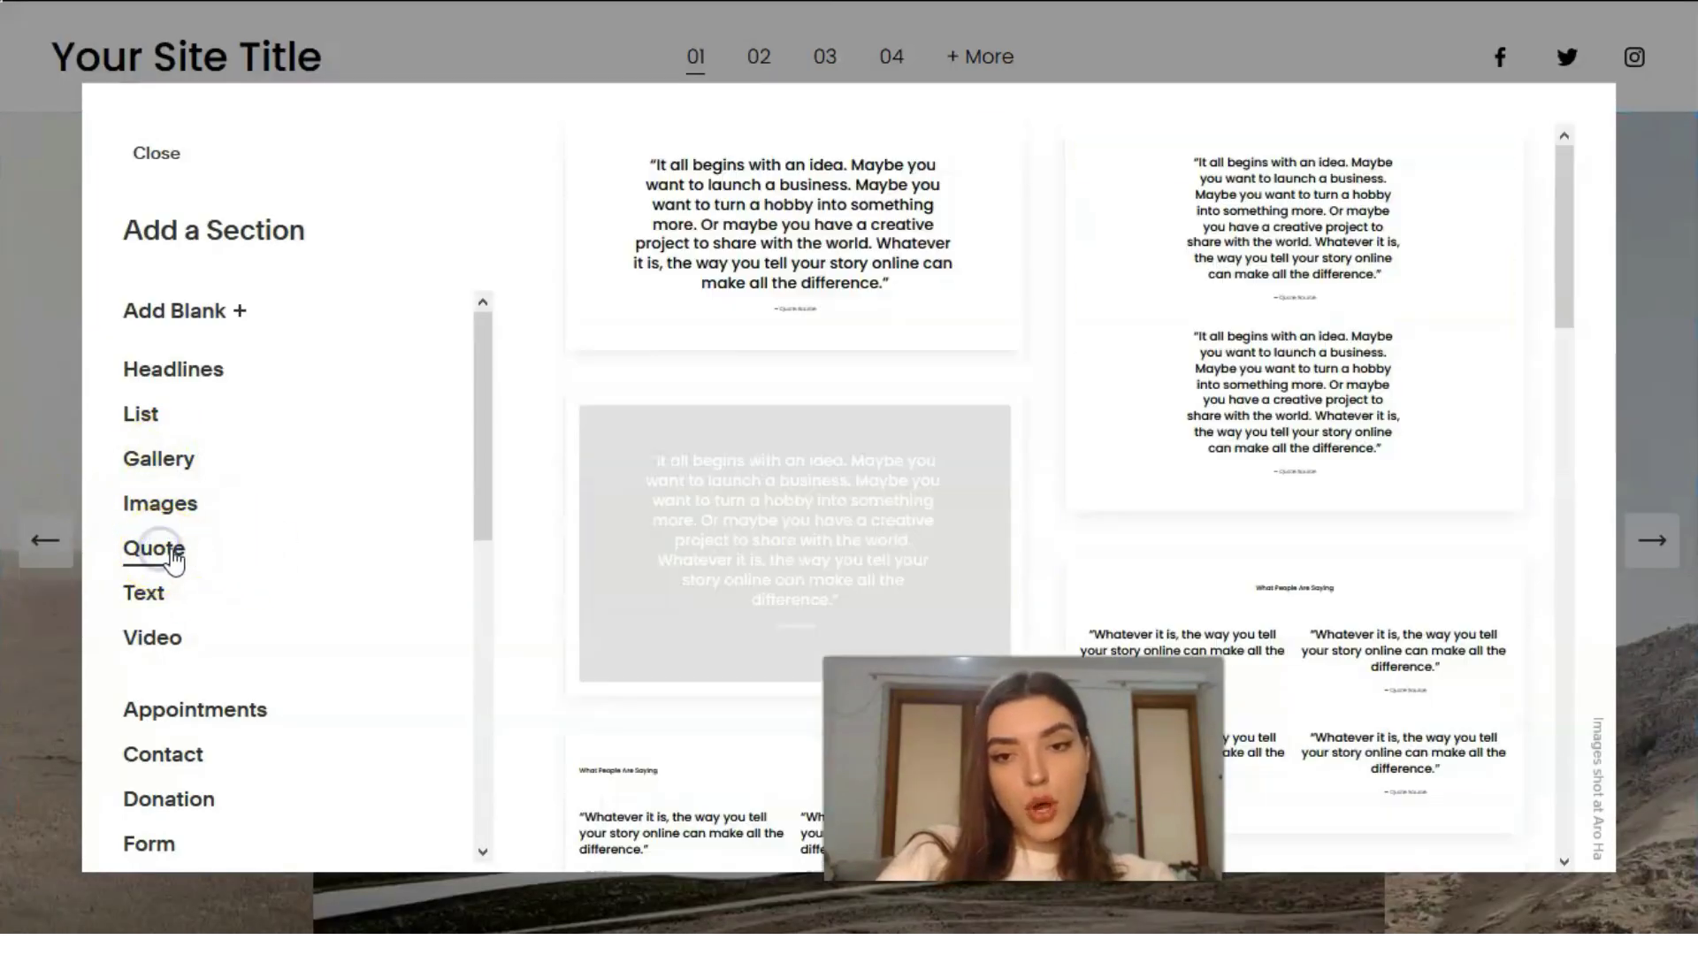
click(841, 284)
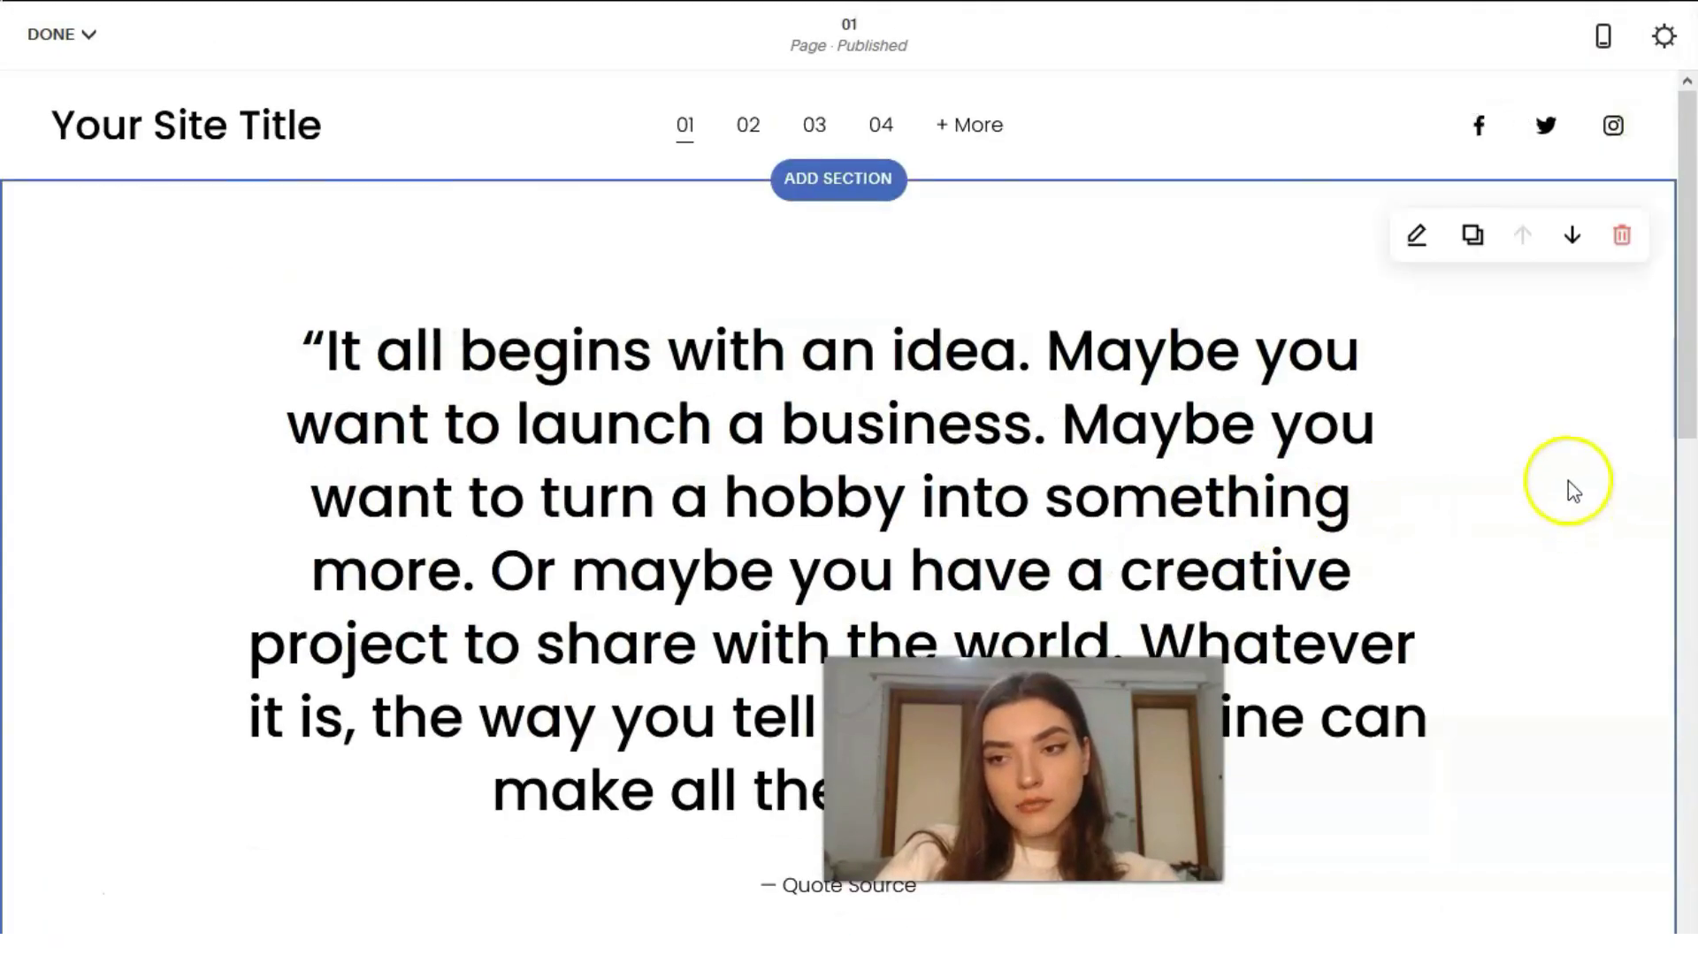
Set the quote section's height to L
click(1425, 237)
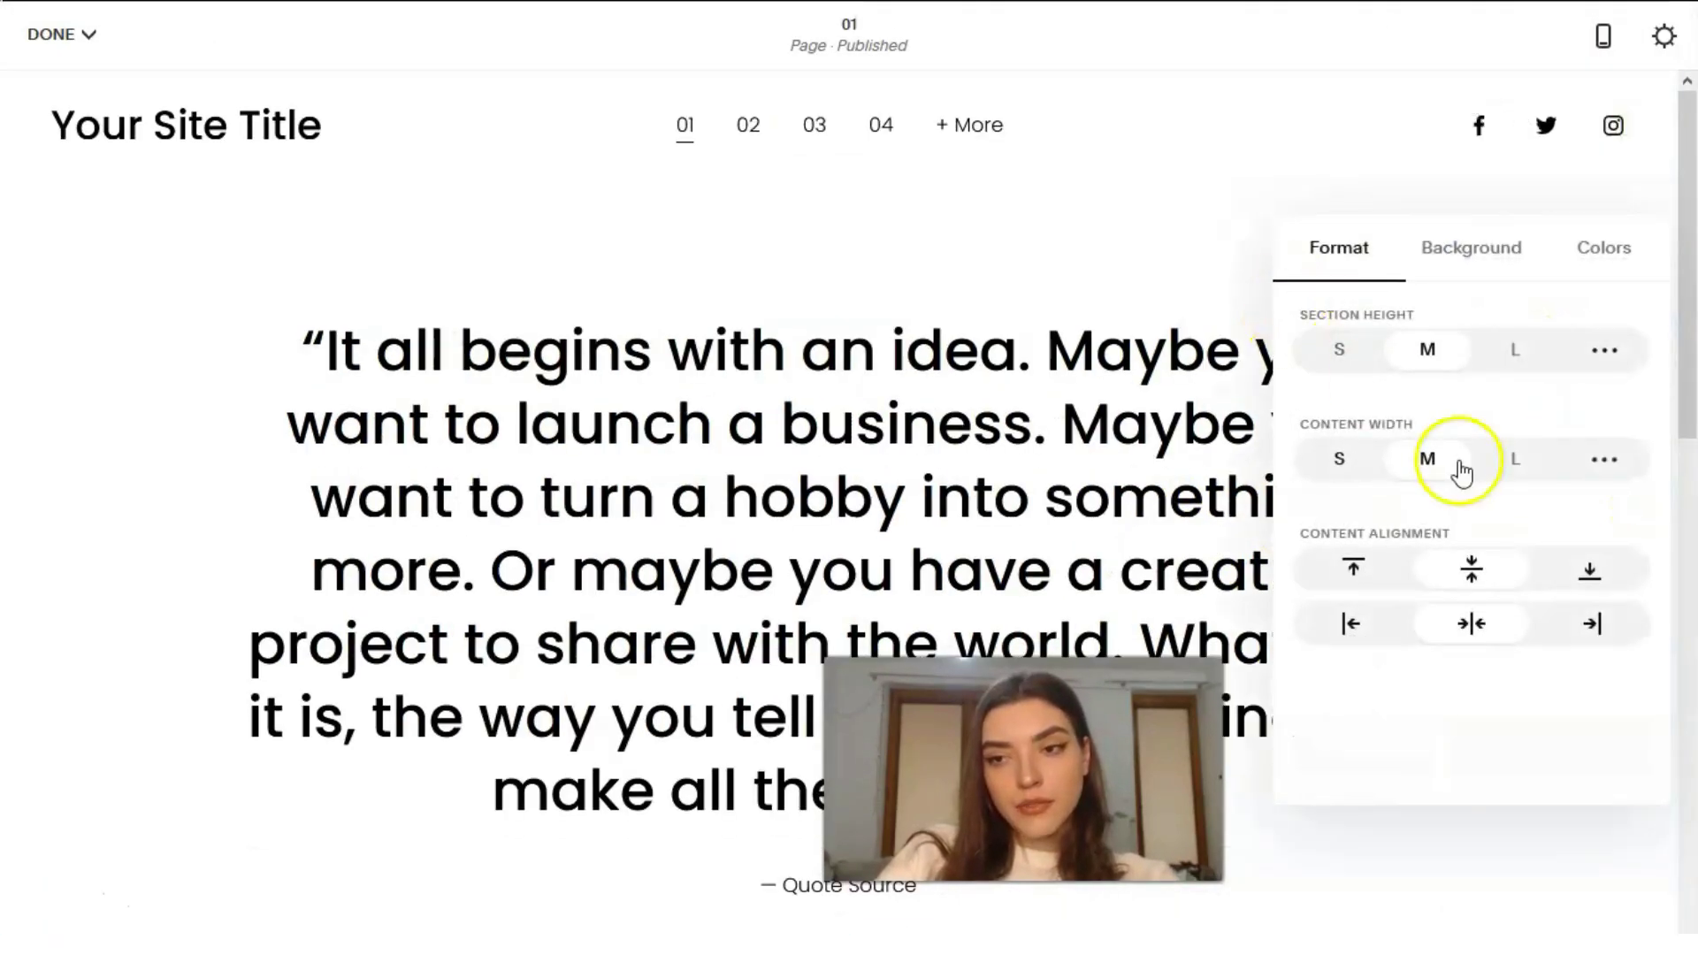
click(1339, 349)
click(1510, 349)
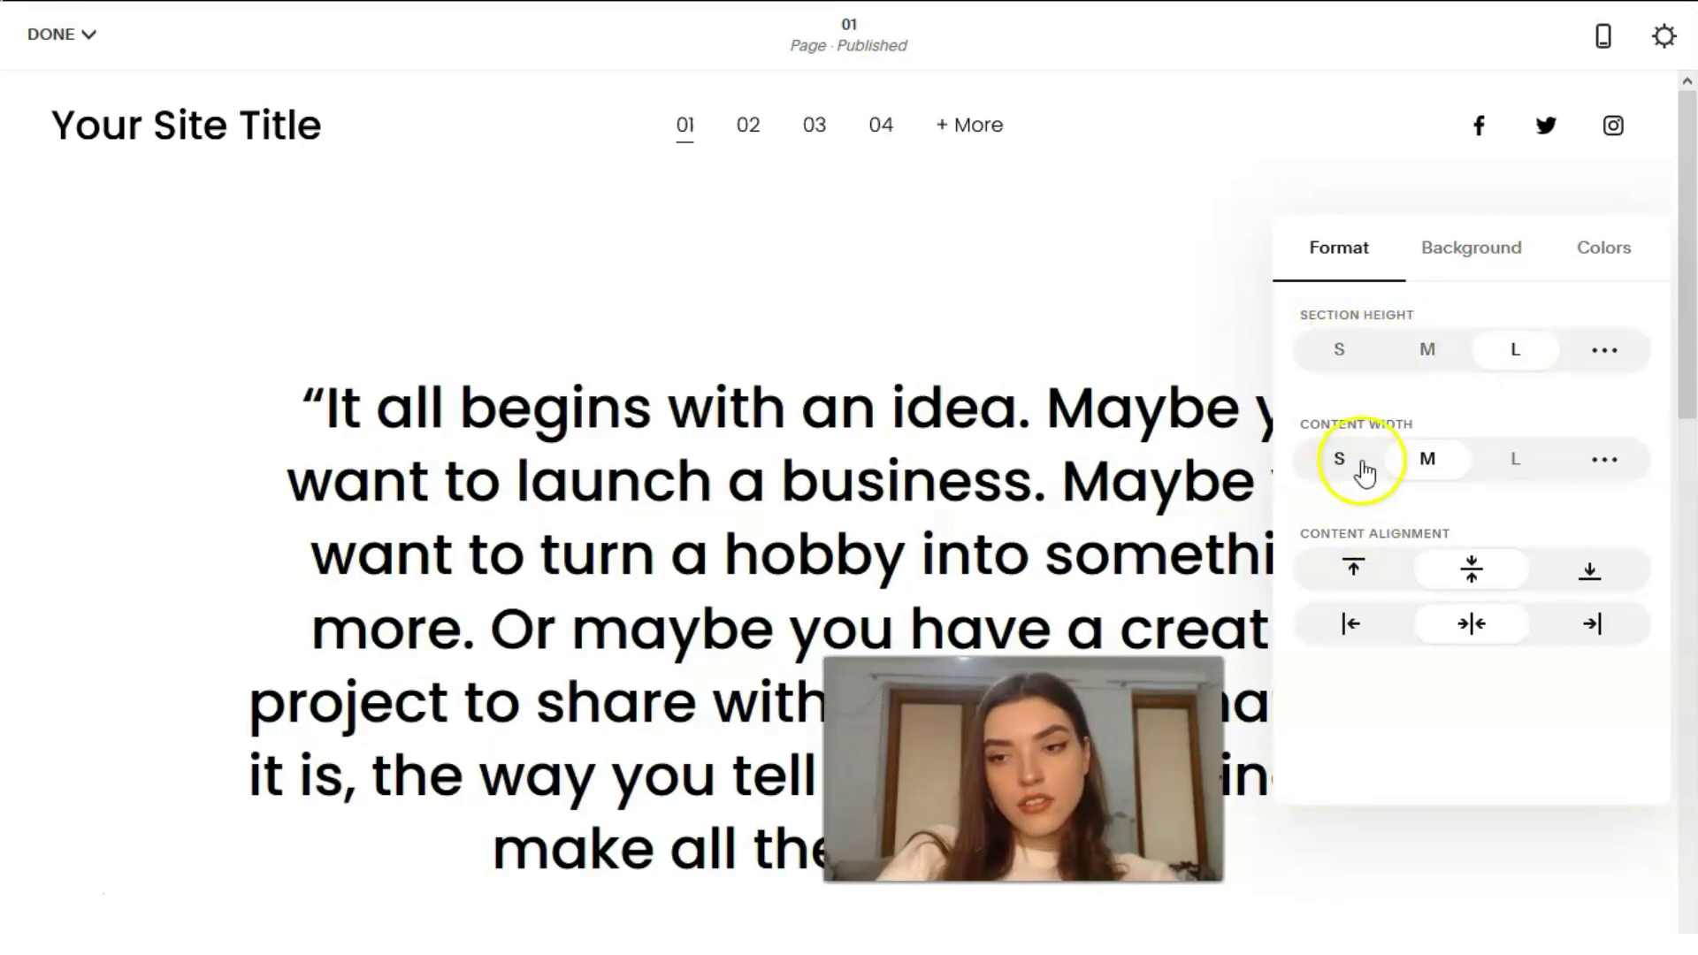
Give the quote section the Dark Bold colour theme and add a two-quote section below
click(1494, 252)
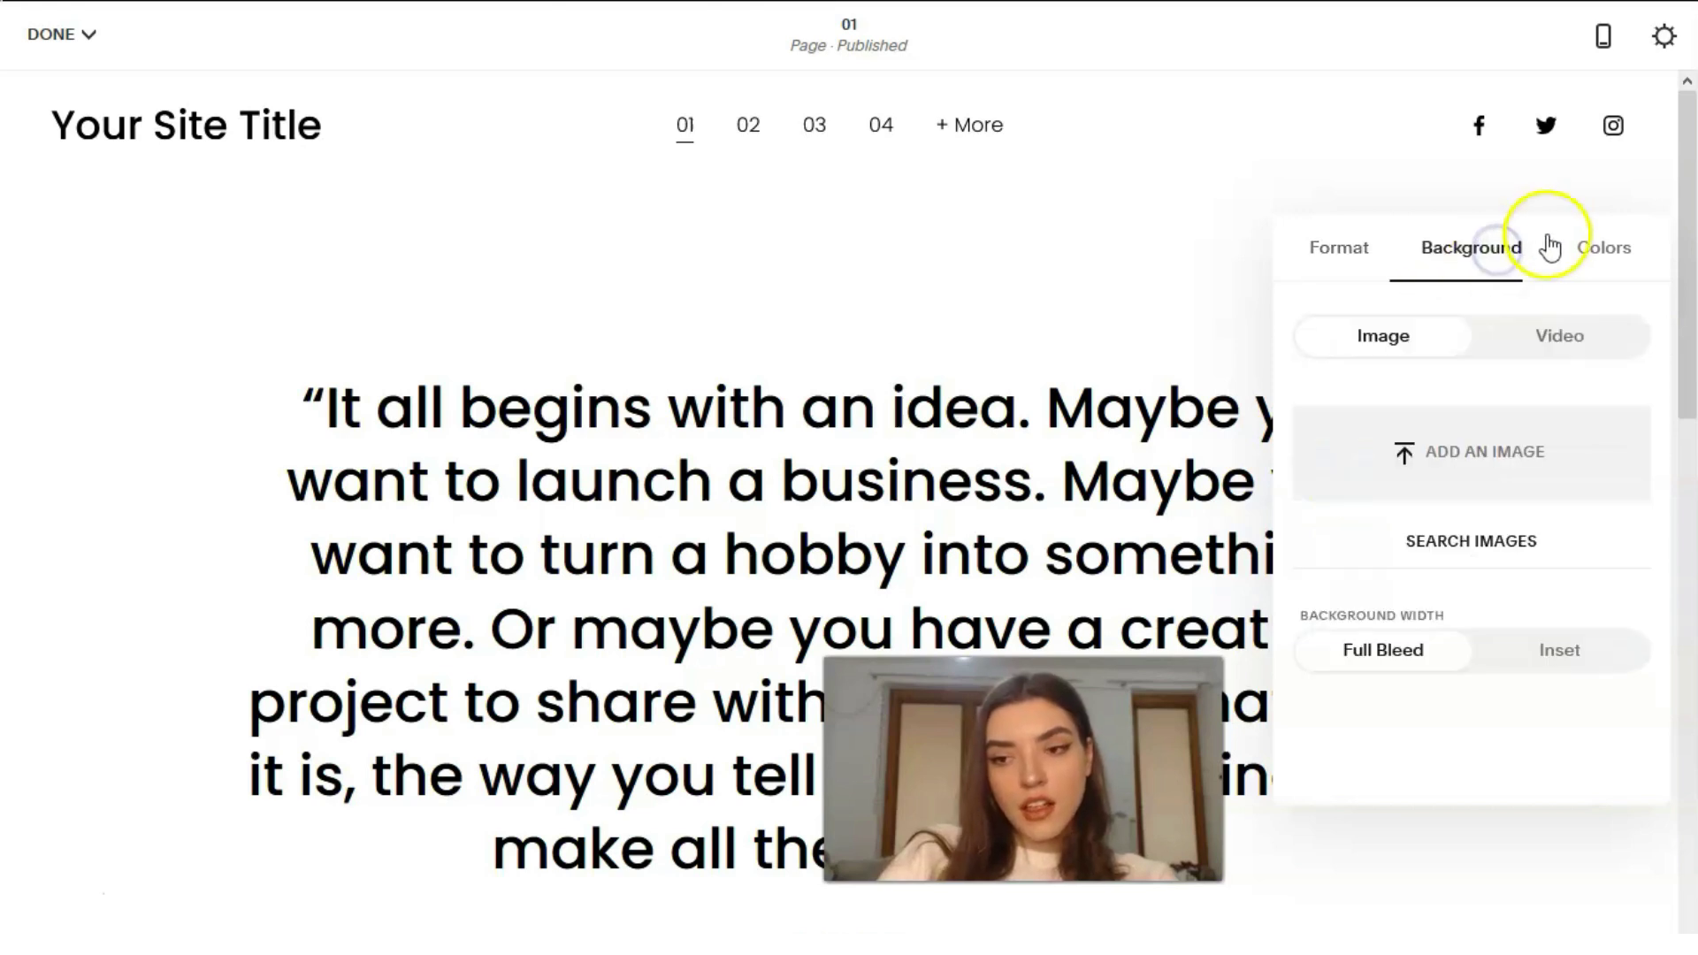
click(1601, 252)
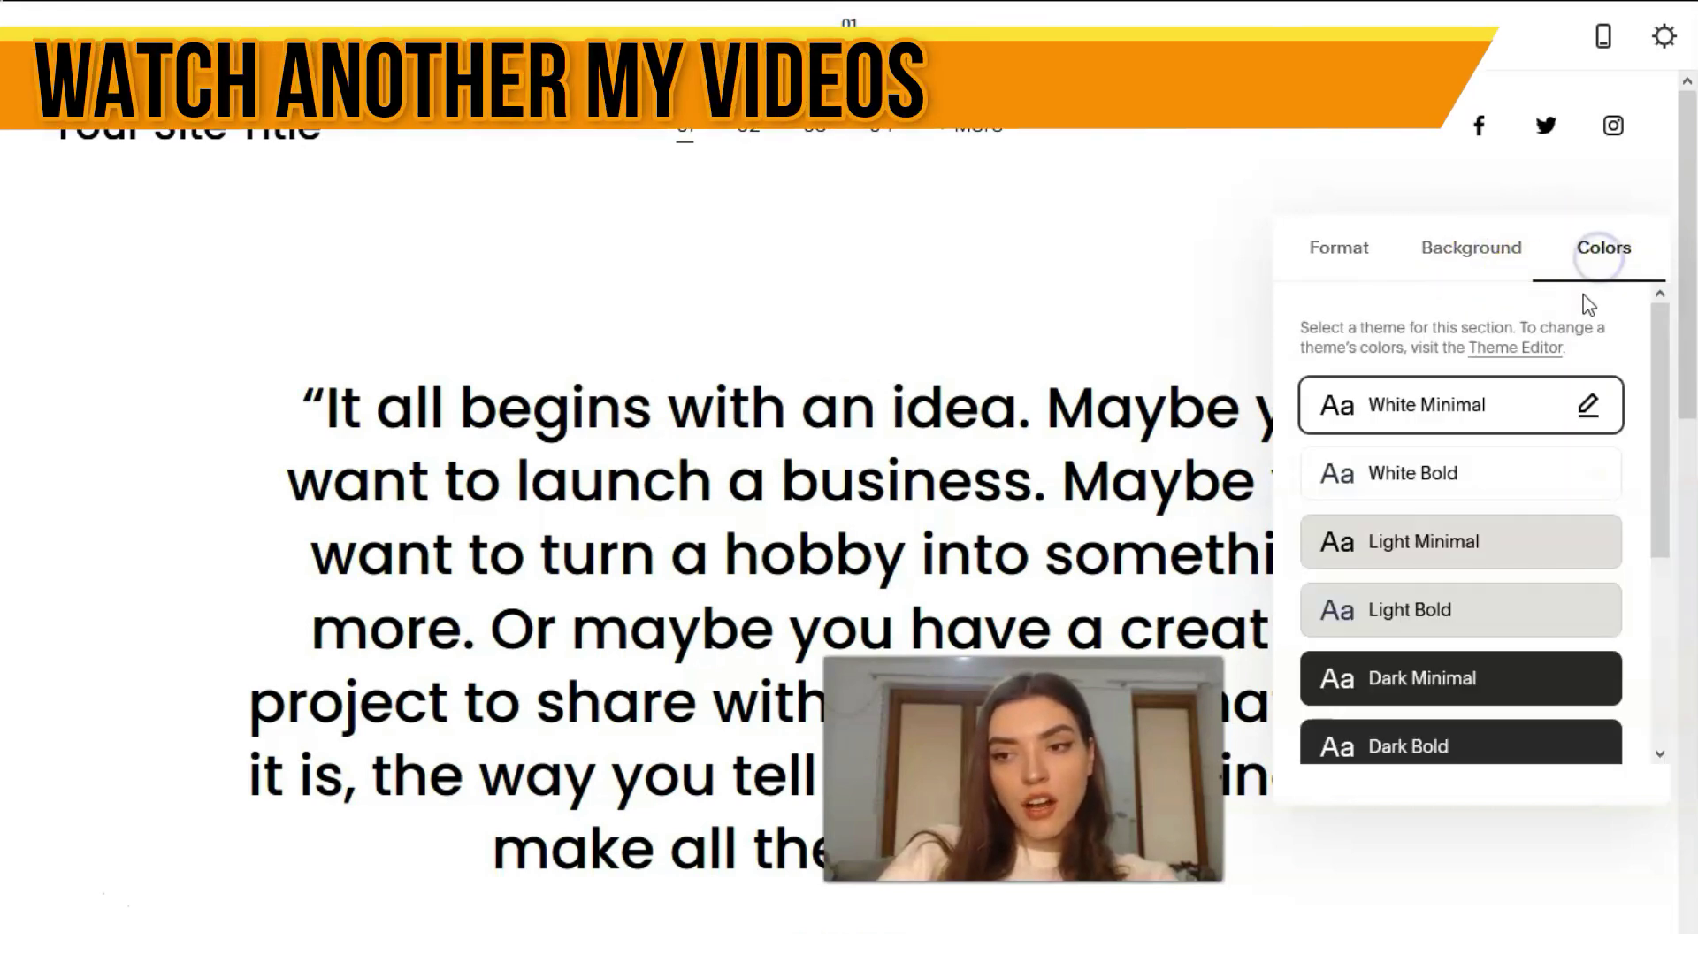
click(1453, 485)
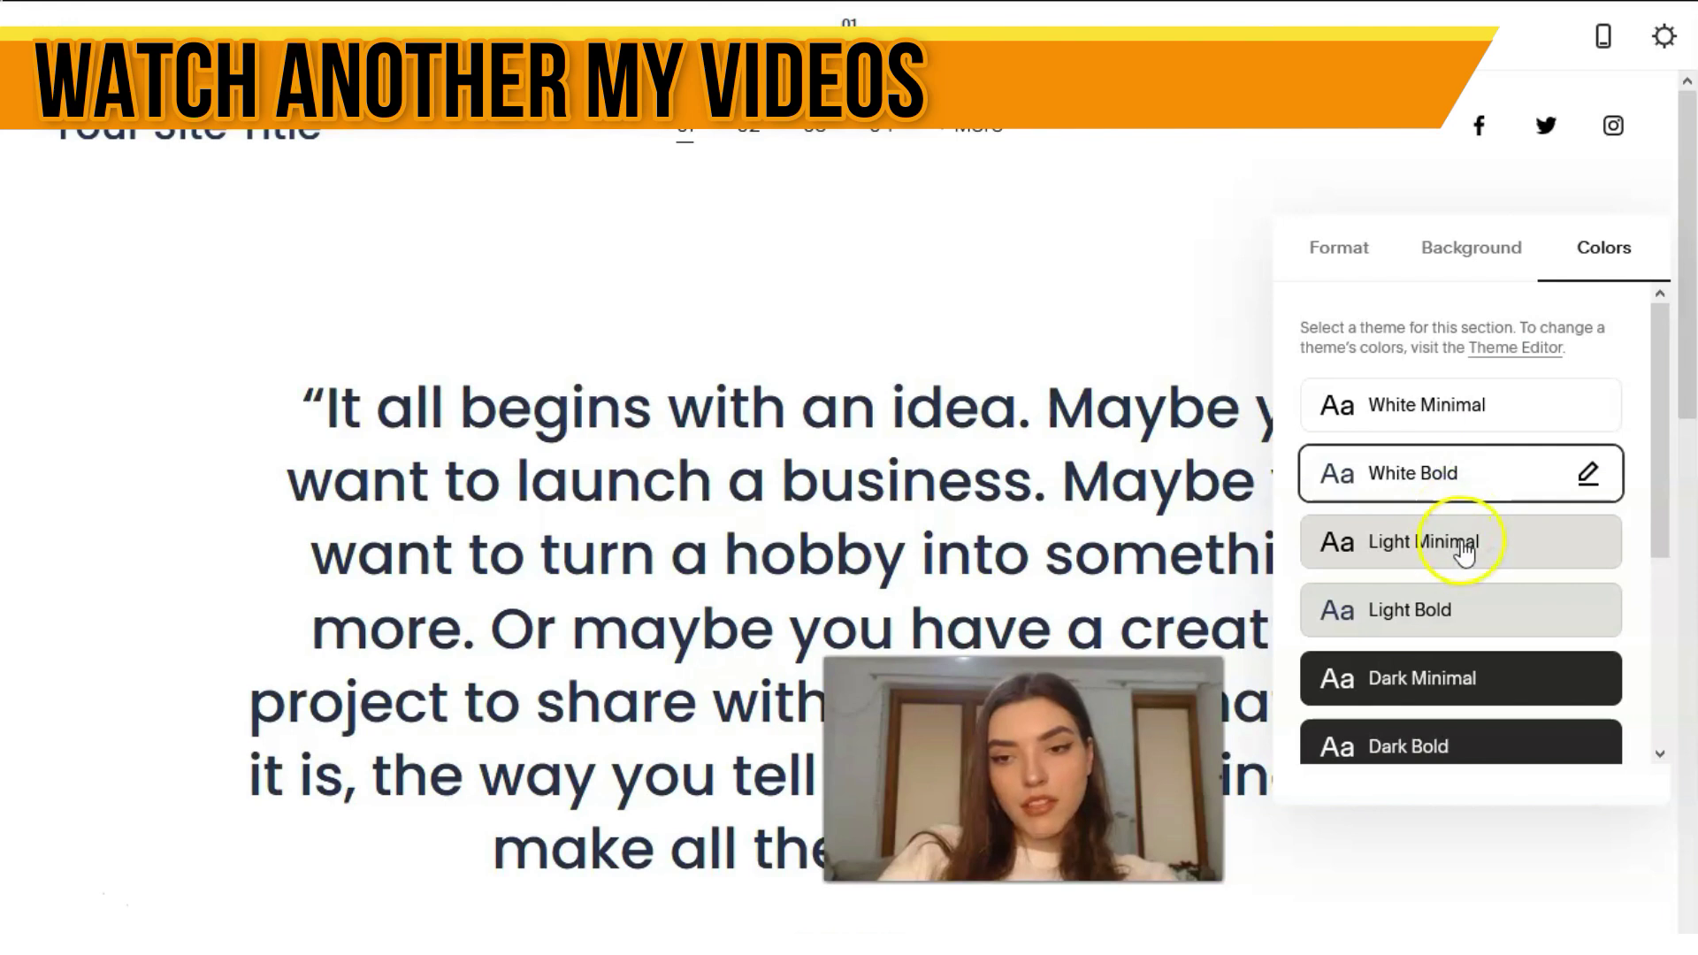
click(1459, 541)
click(1503, 597)
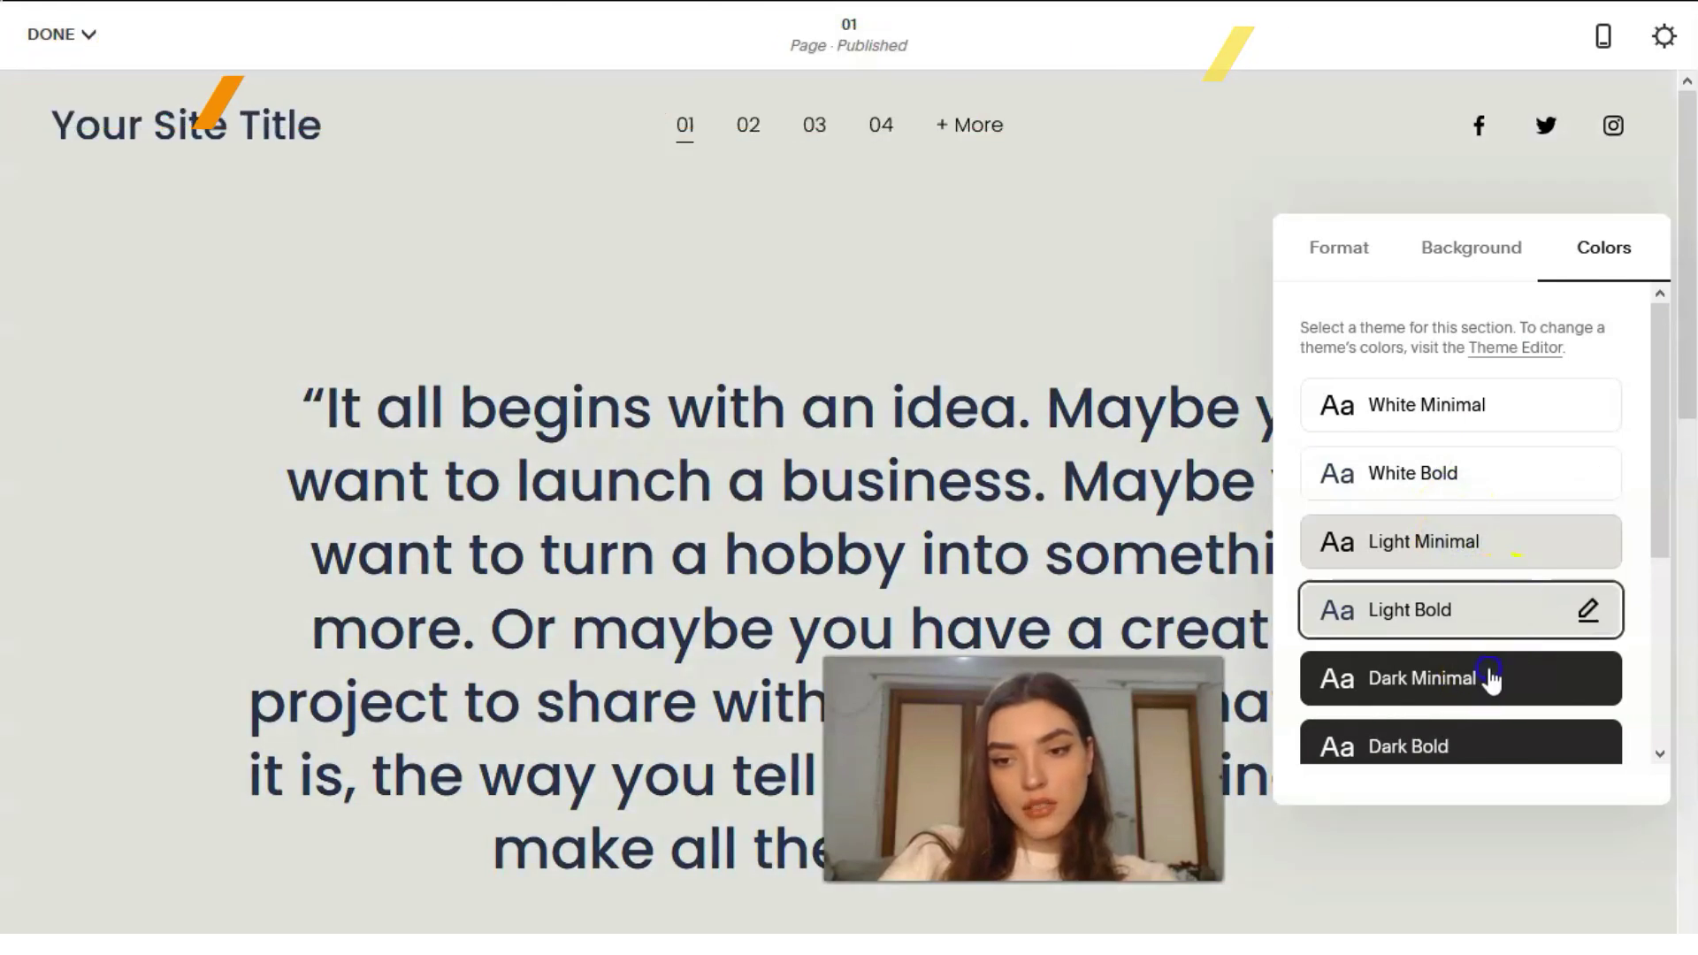
click(1492, 677)
scroll(1523, 659, down, 5)
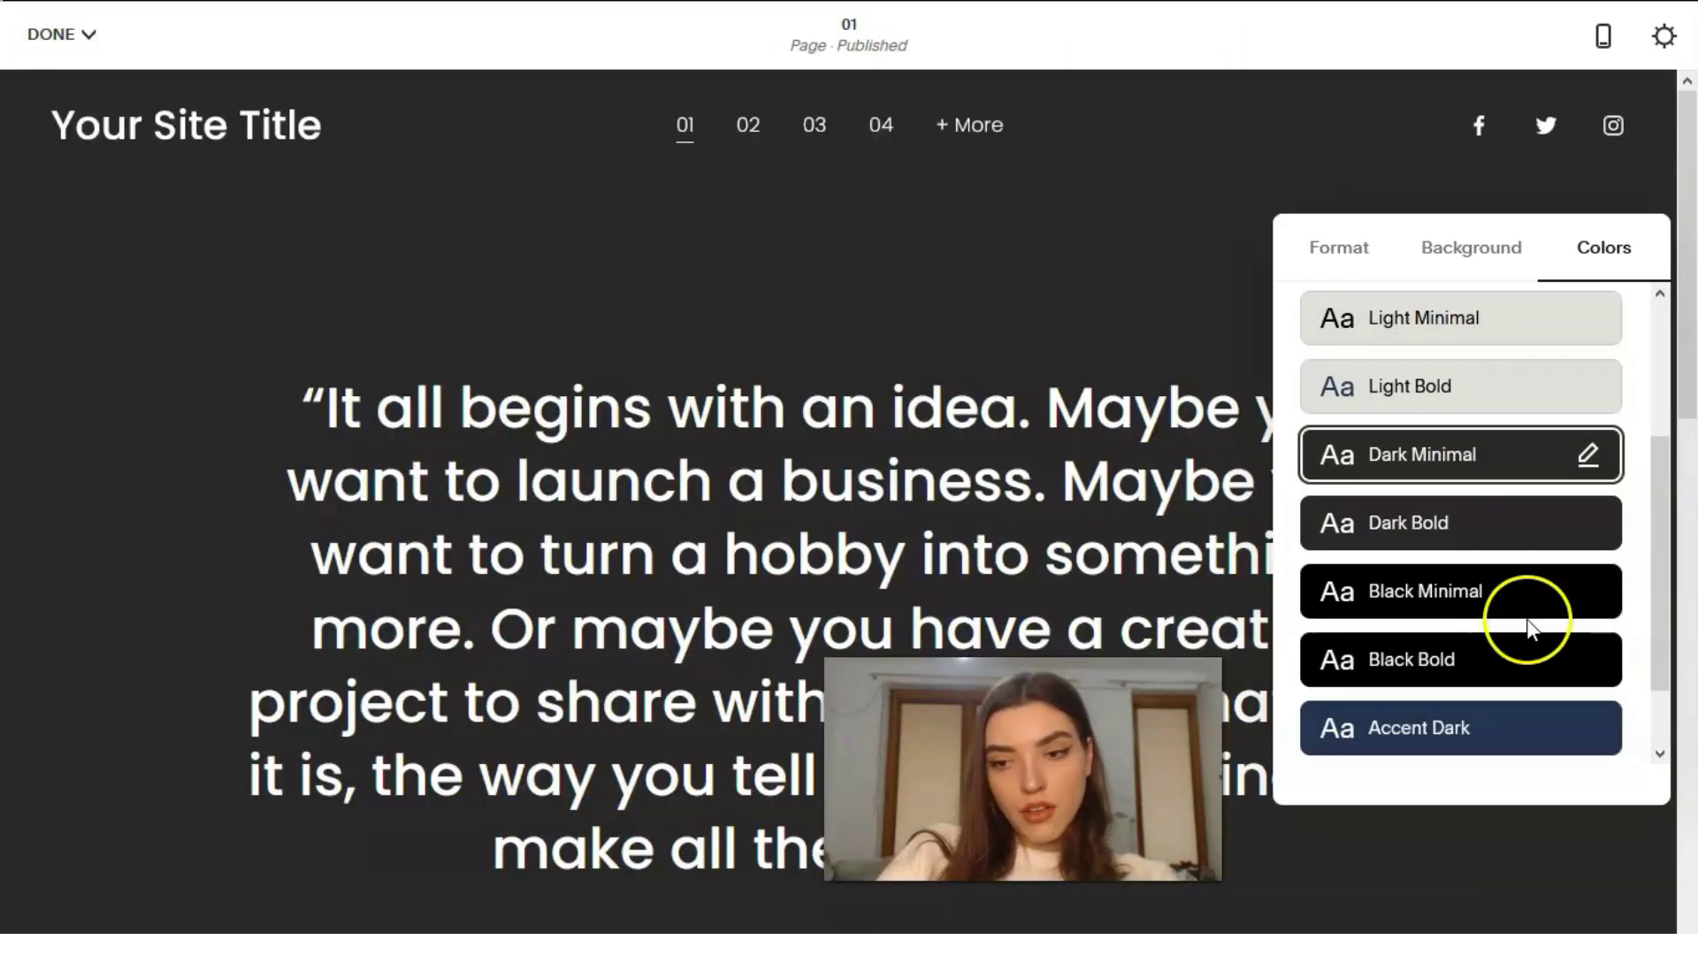
click(1517, 588)
click(1489, 536)
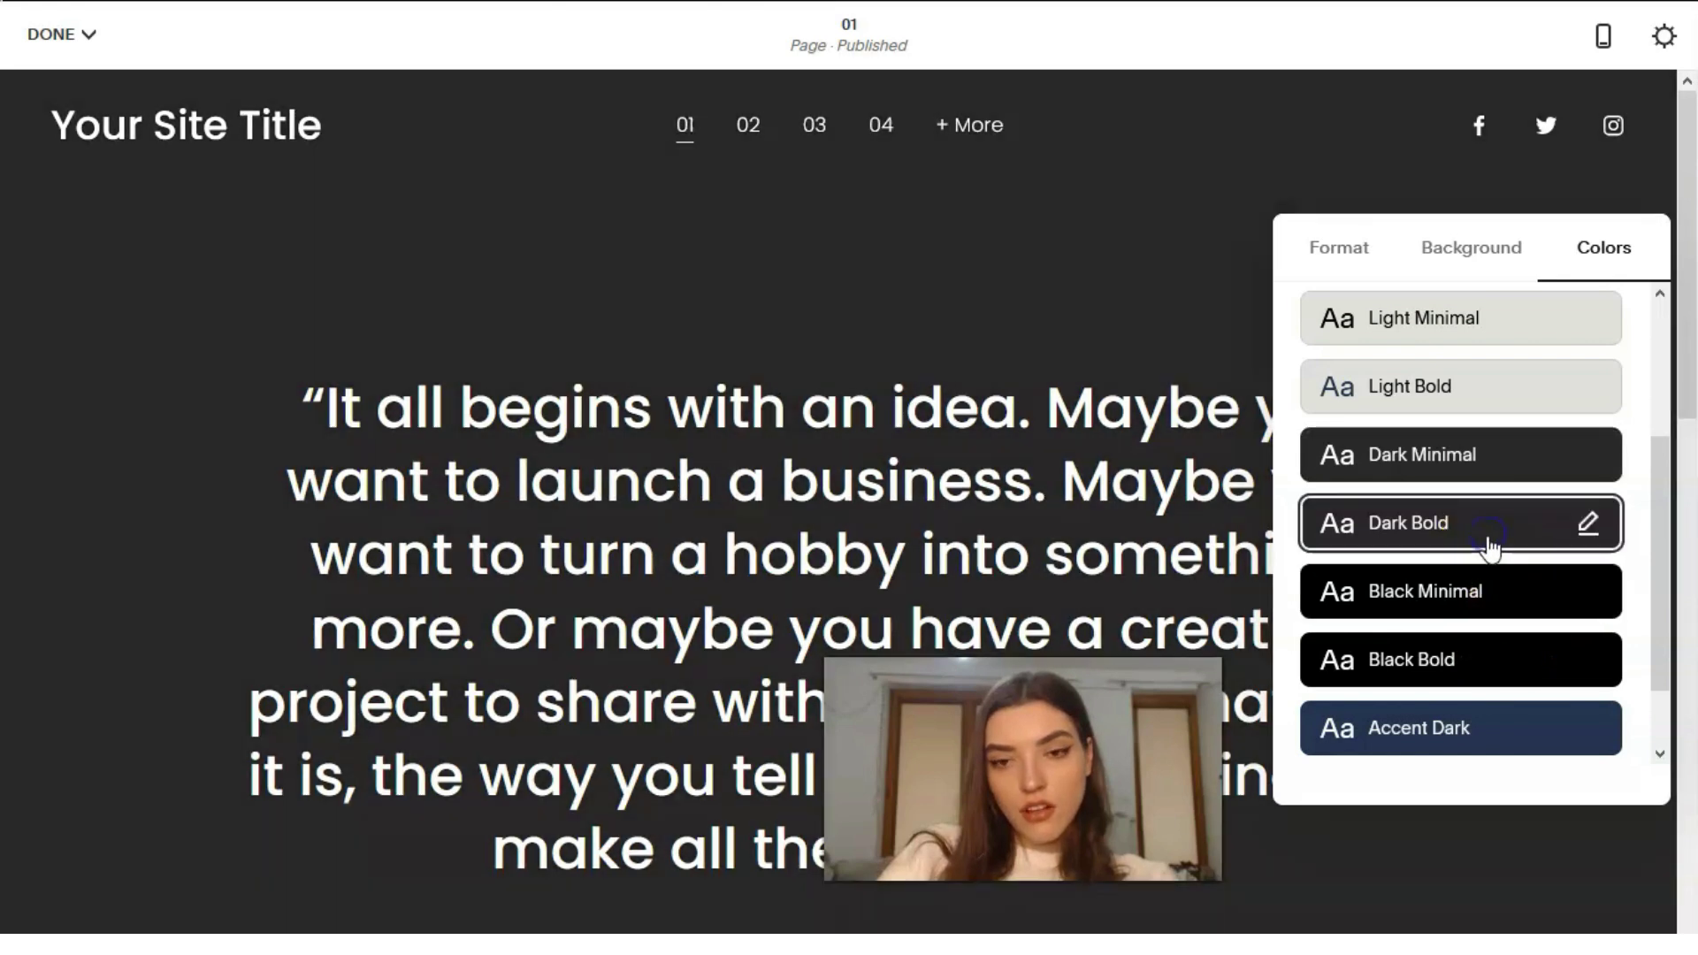
click(1509, 456)
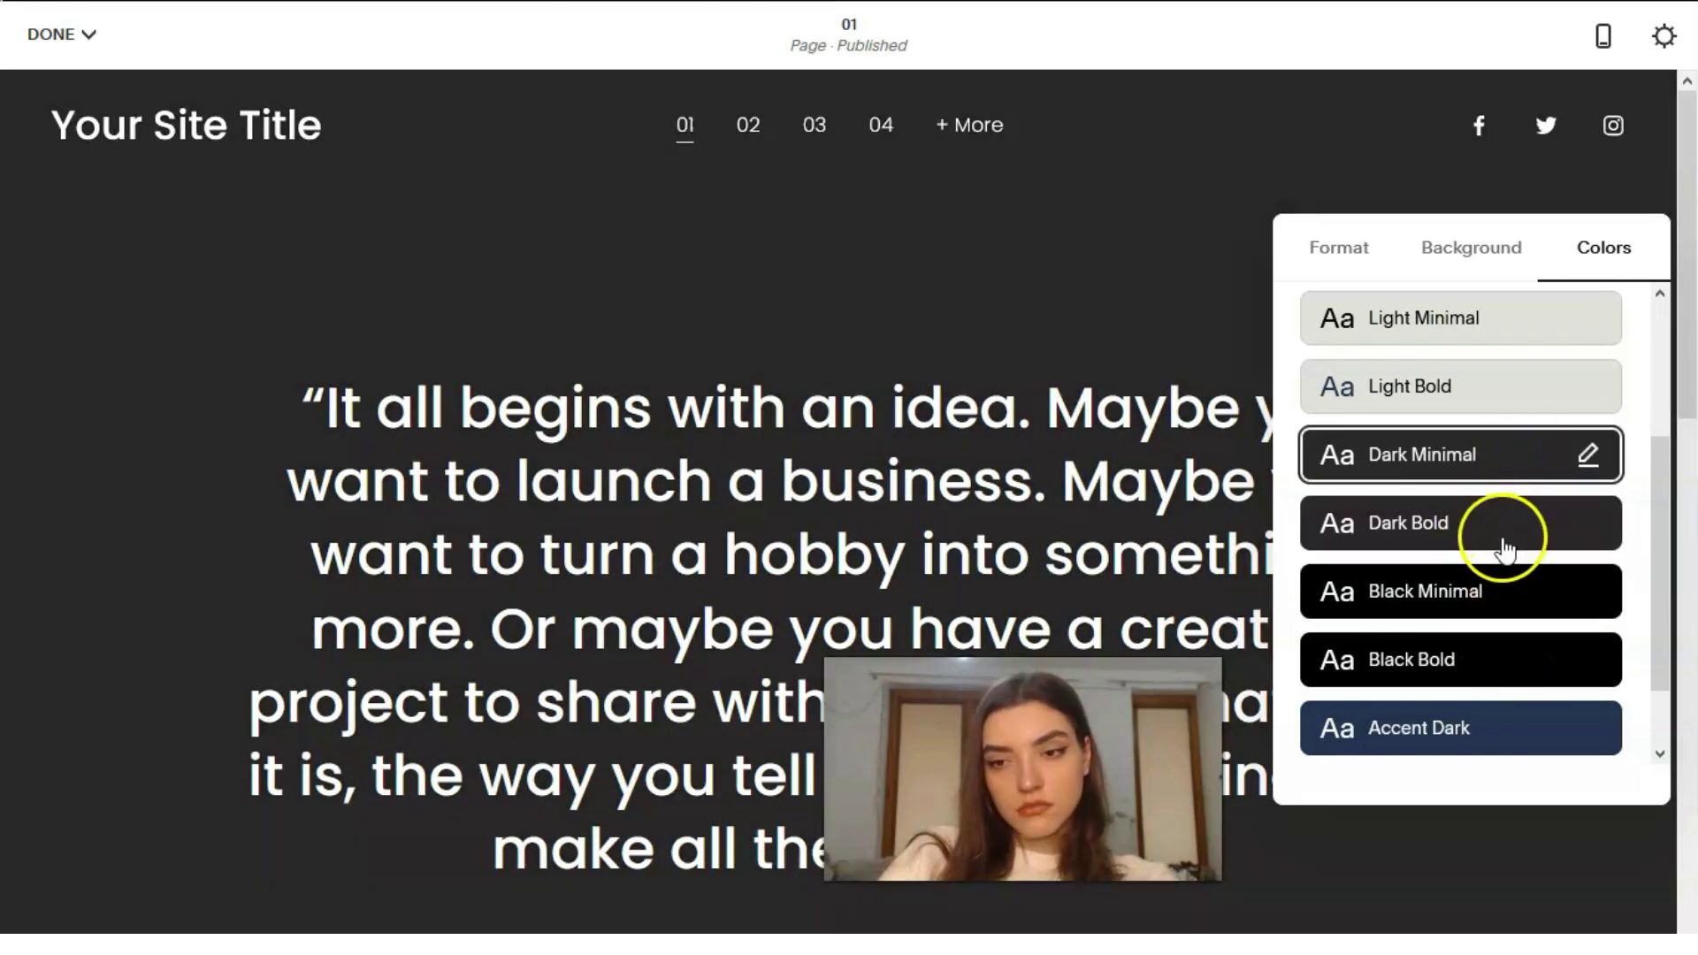
click(1504, 539)
click(827, 182)
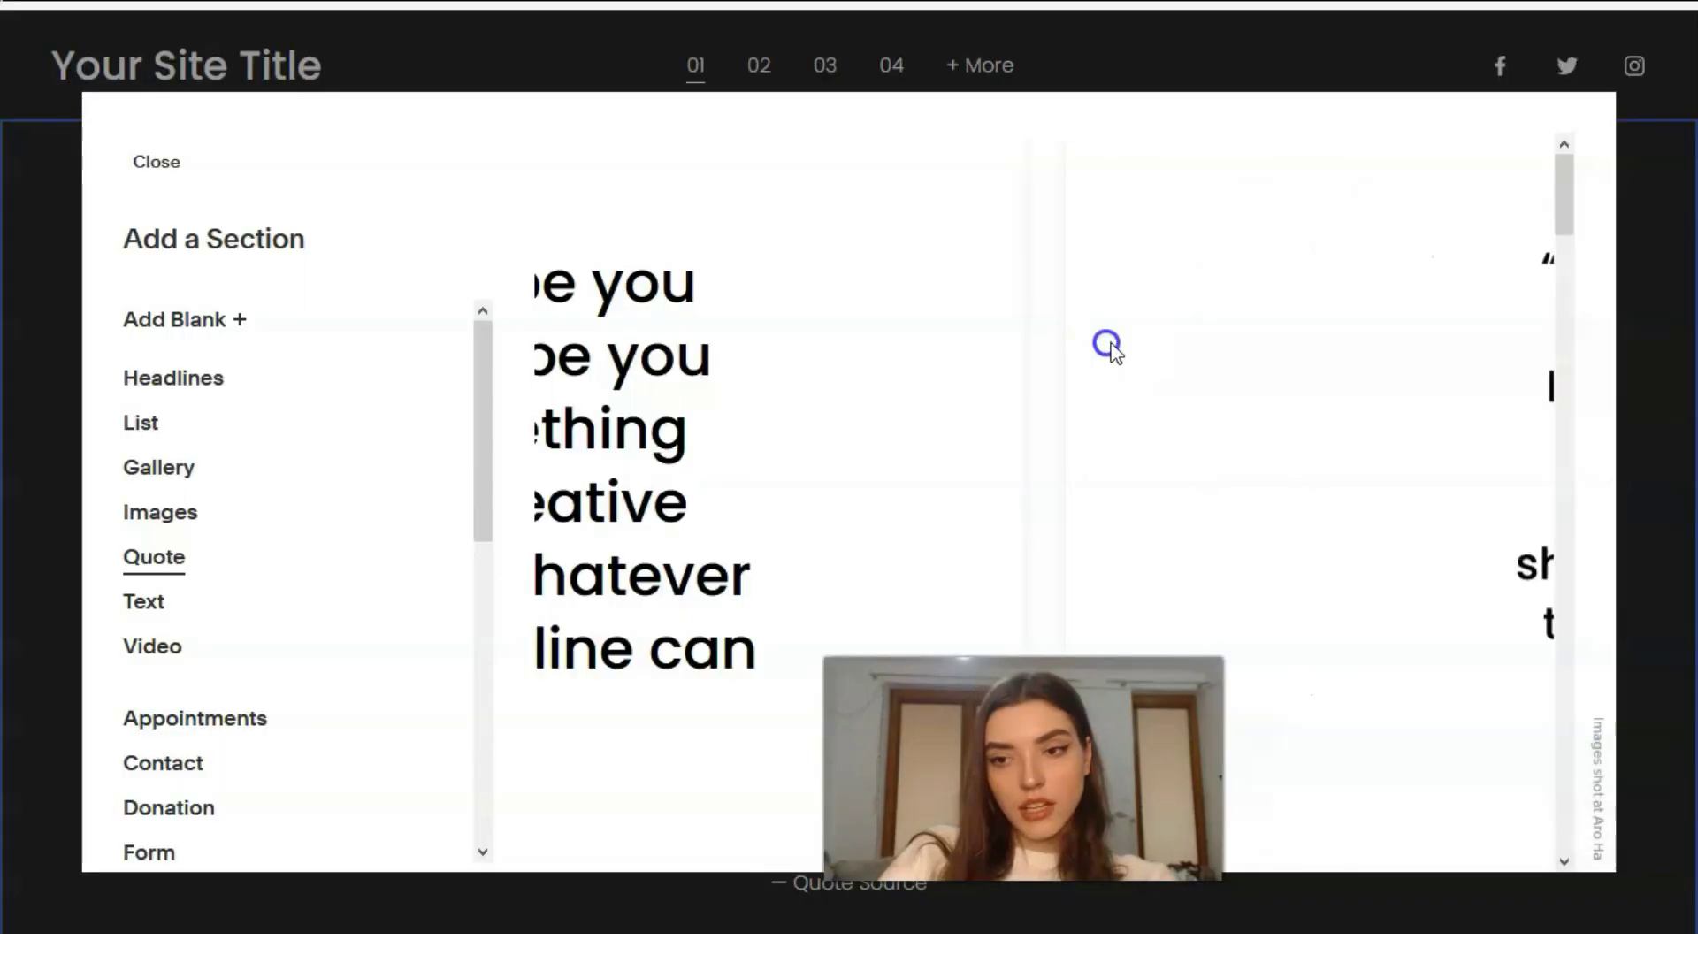
click(1528, 463)
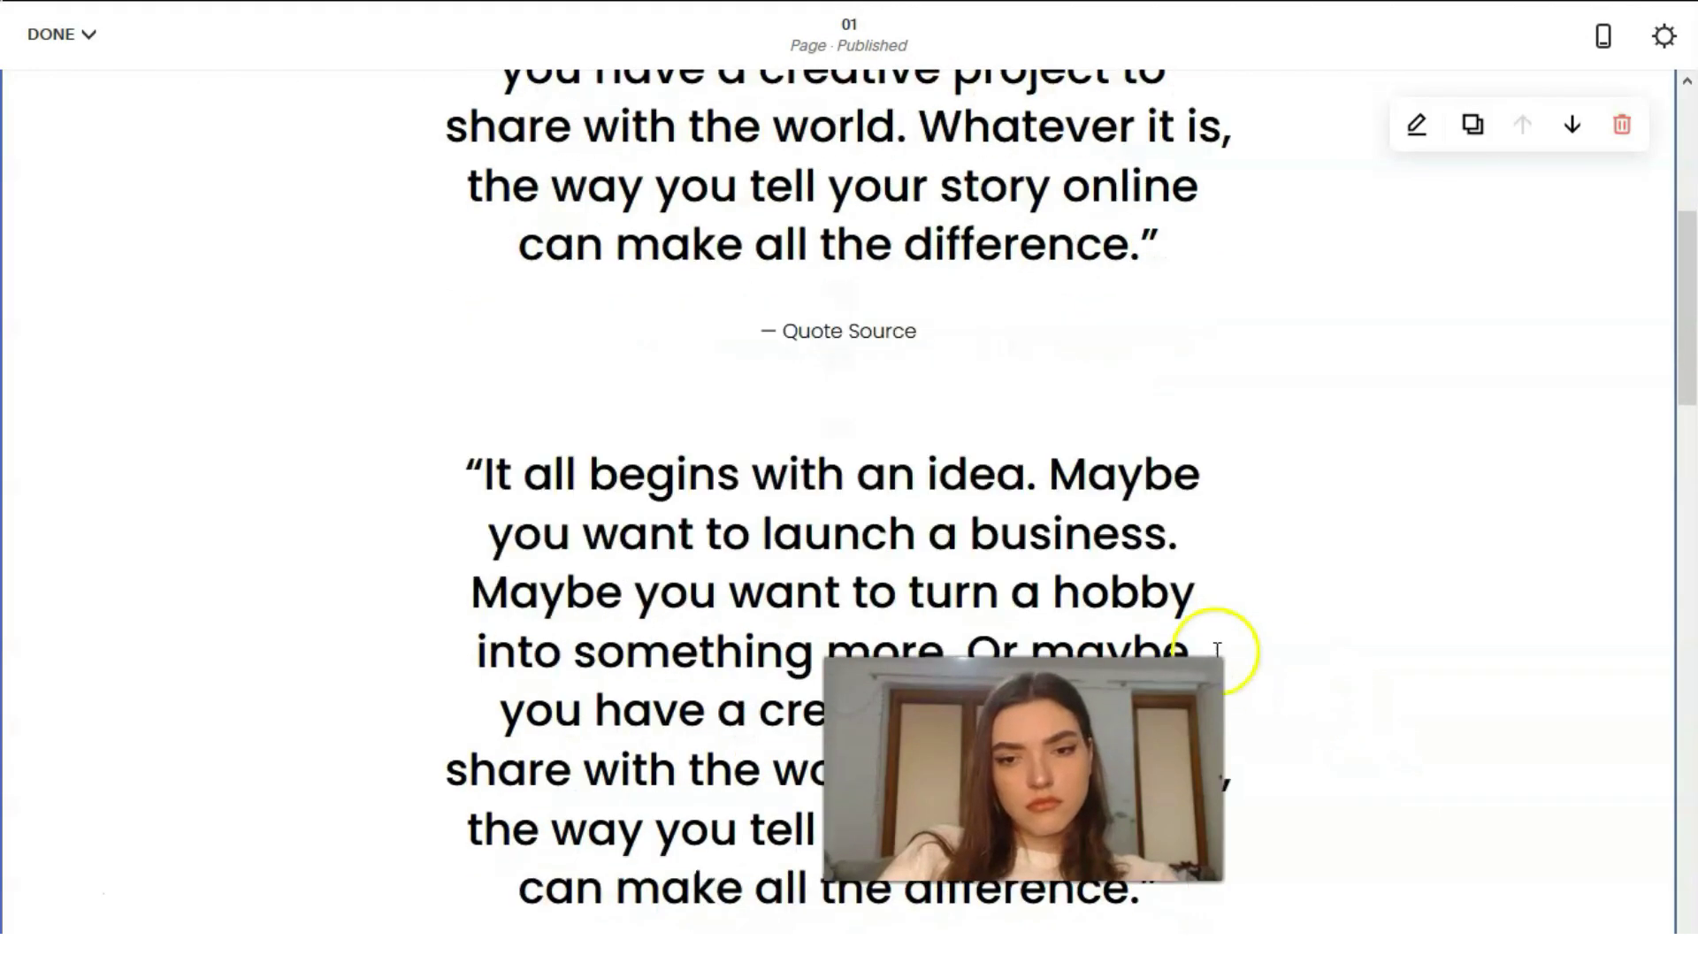
Delete the extra two-quote section and scroll down to the slideshow and footer
scroll(1218, 649, up, 5)
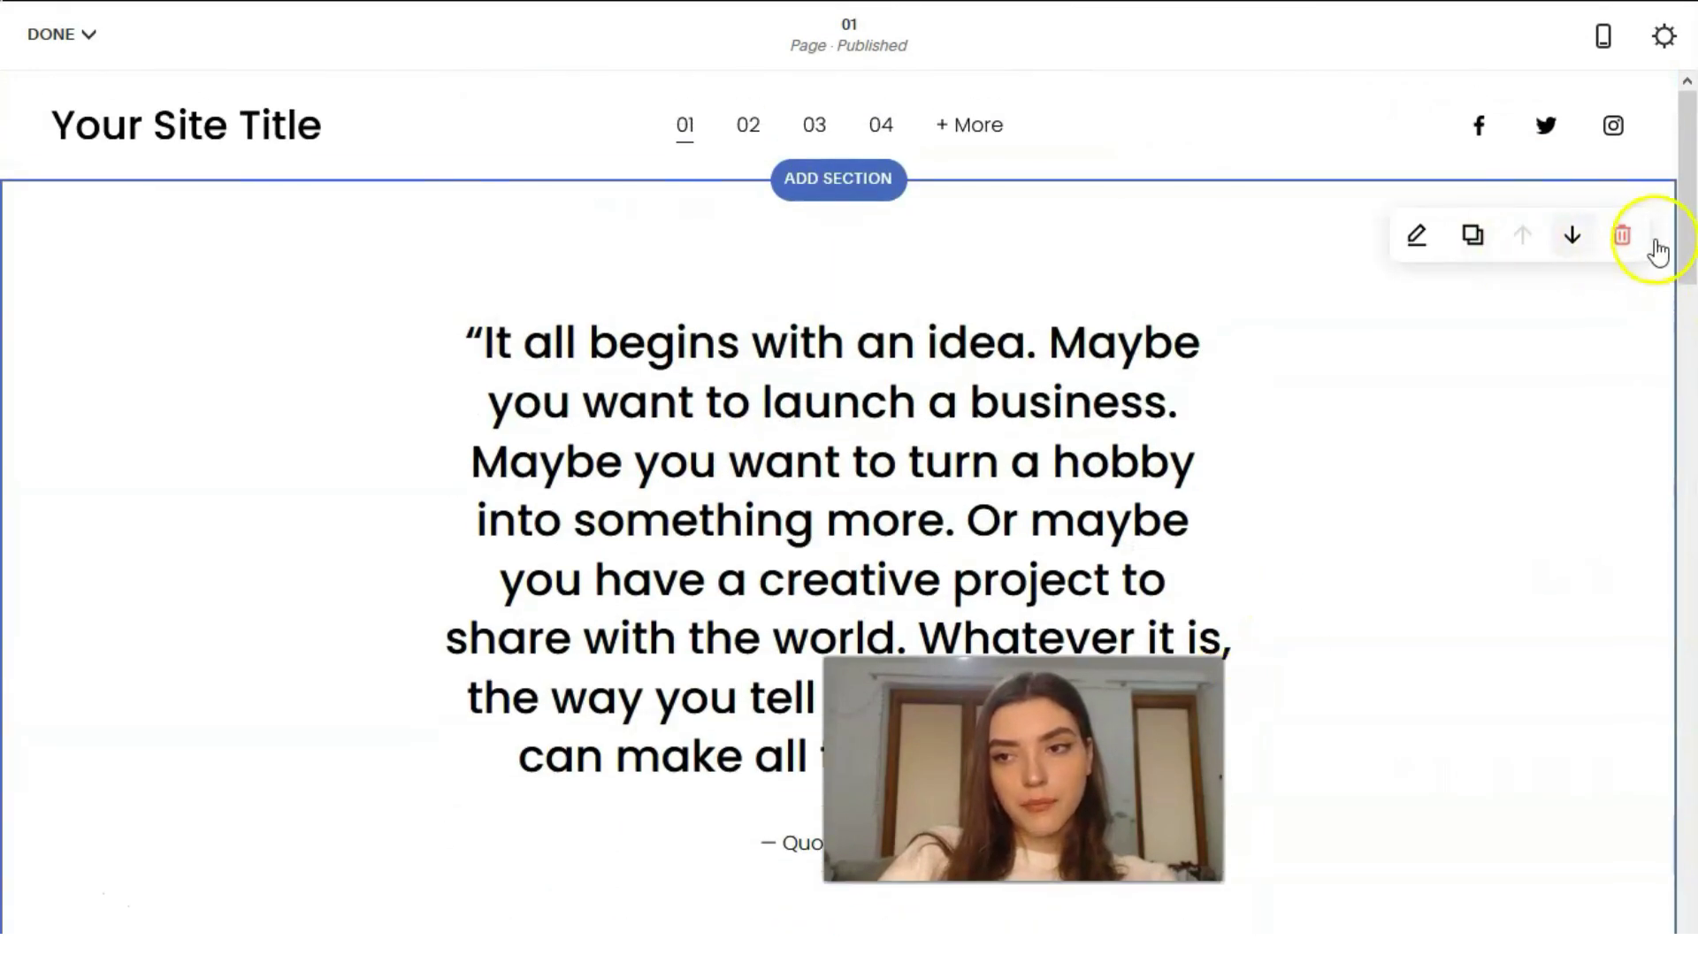
click(1627, 238)
click(937, 554)
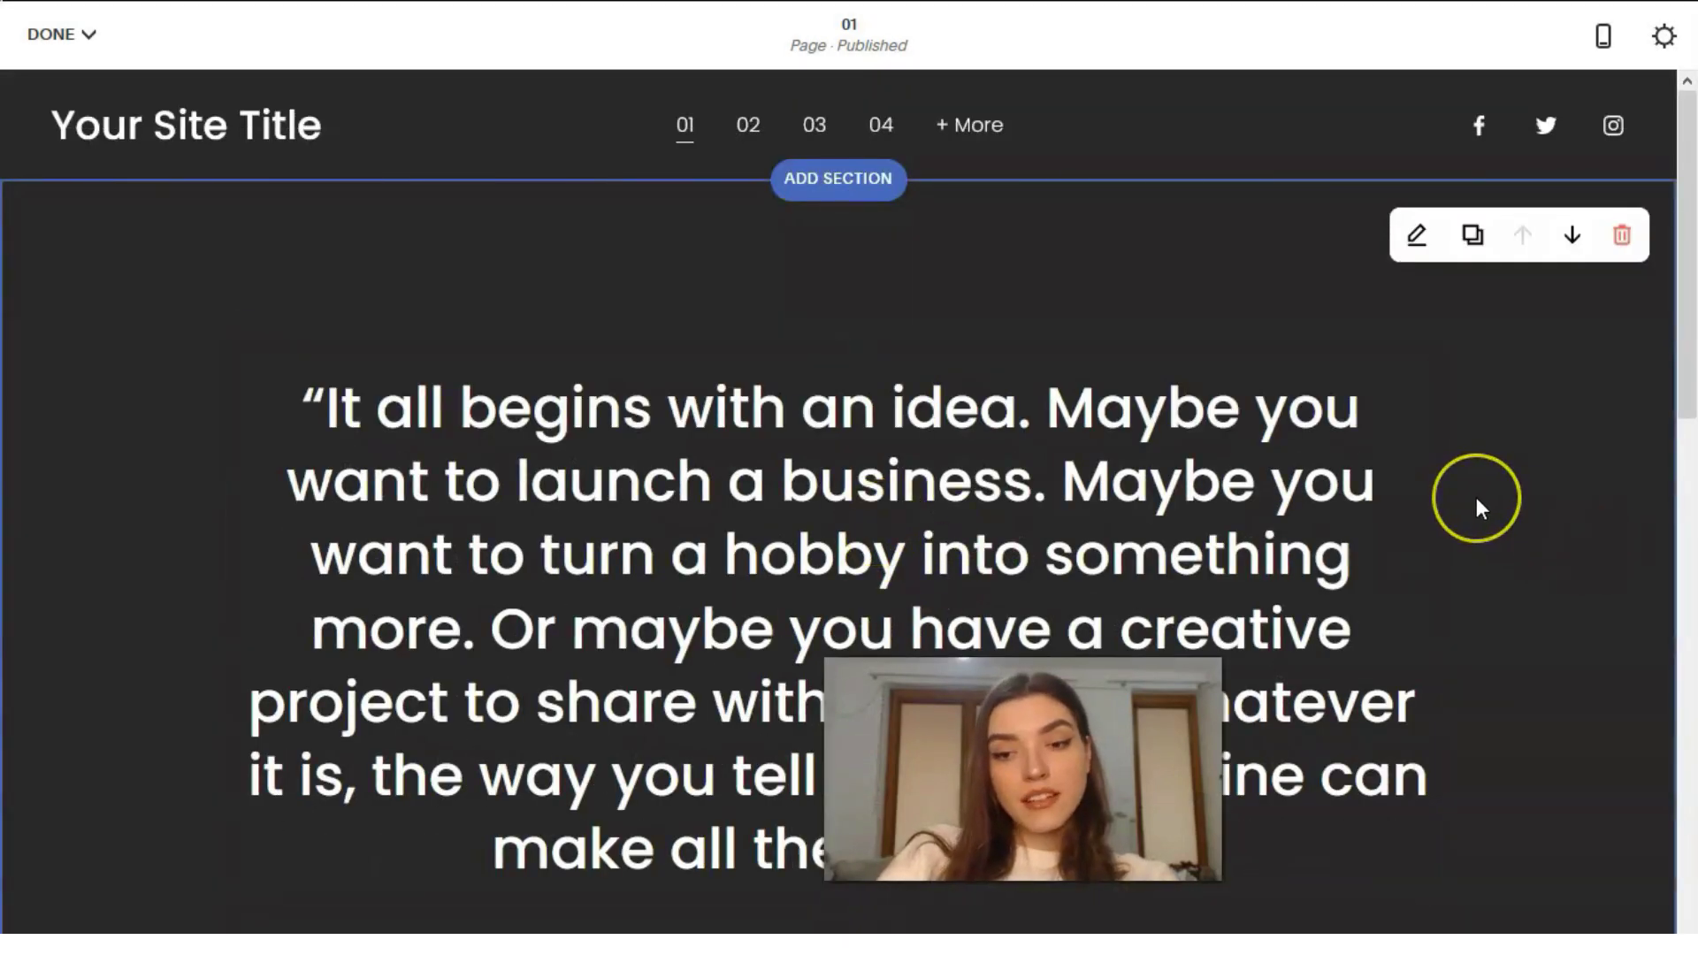
scroll(1459, 501, down, 10)
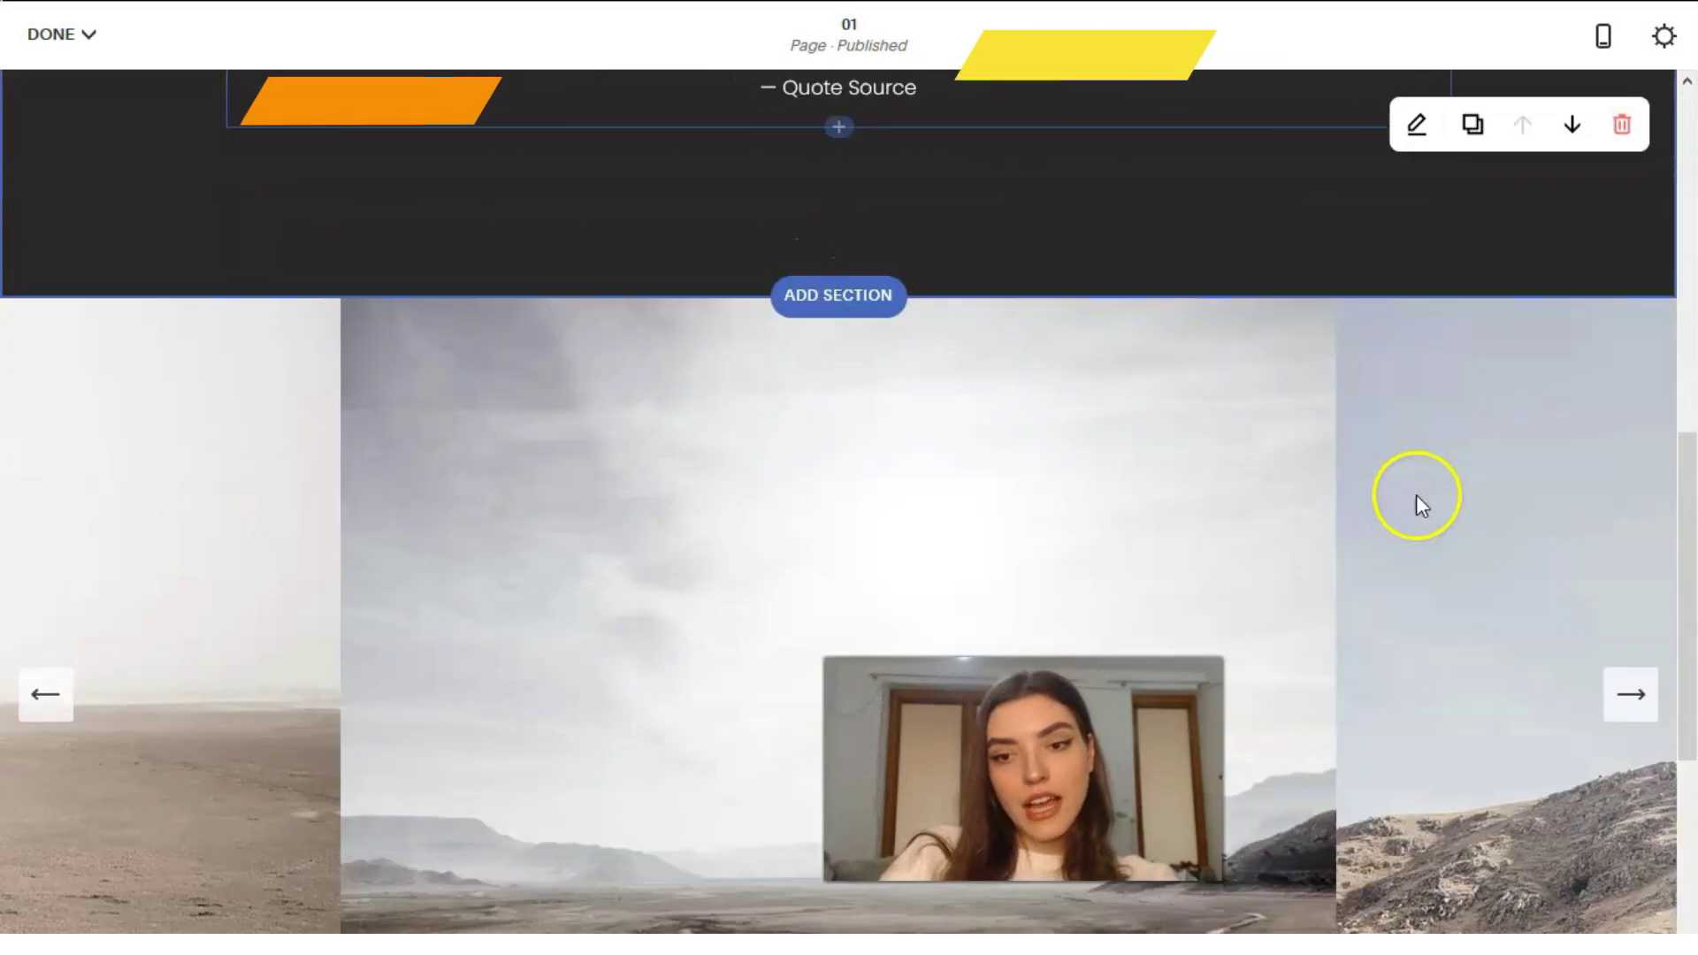
scroll(1418, 496, up, 10)
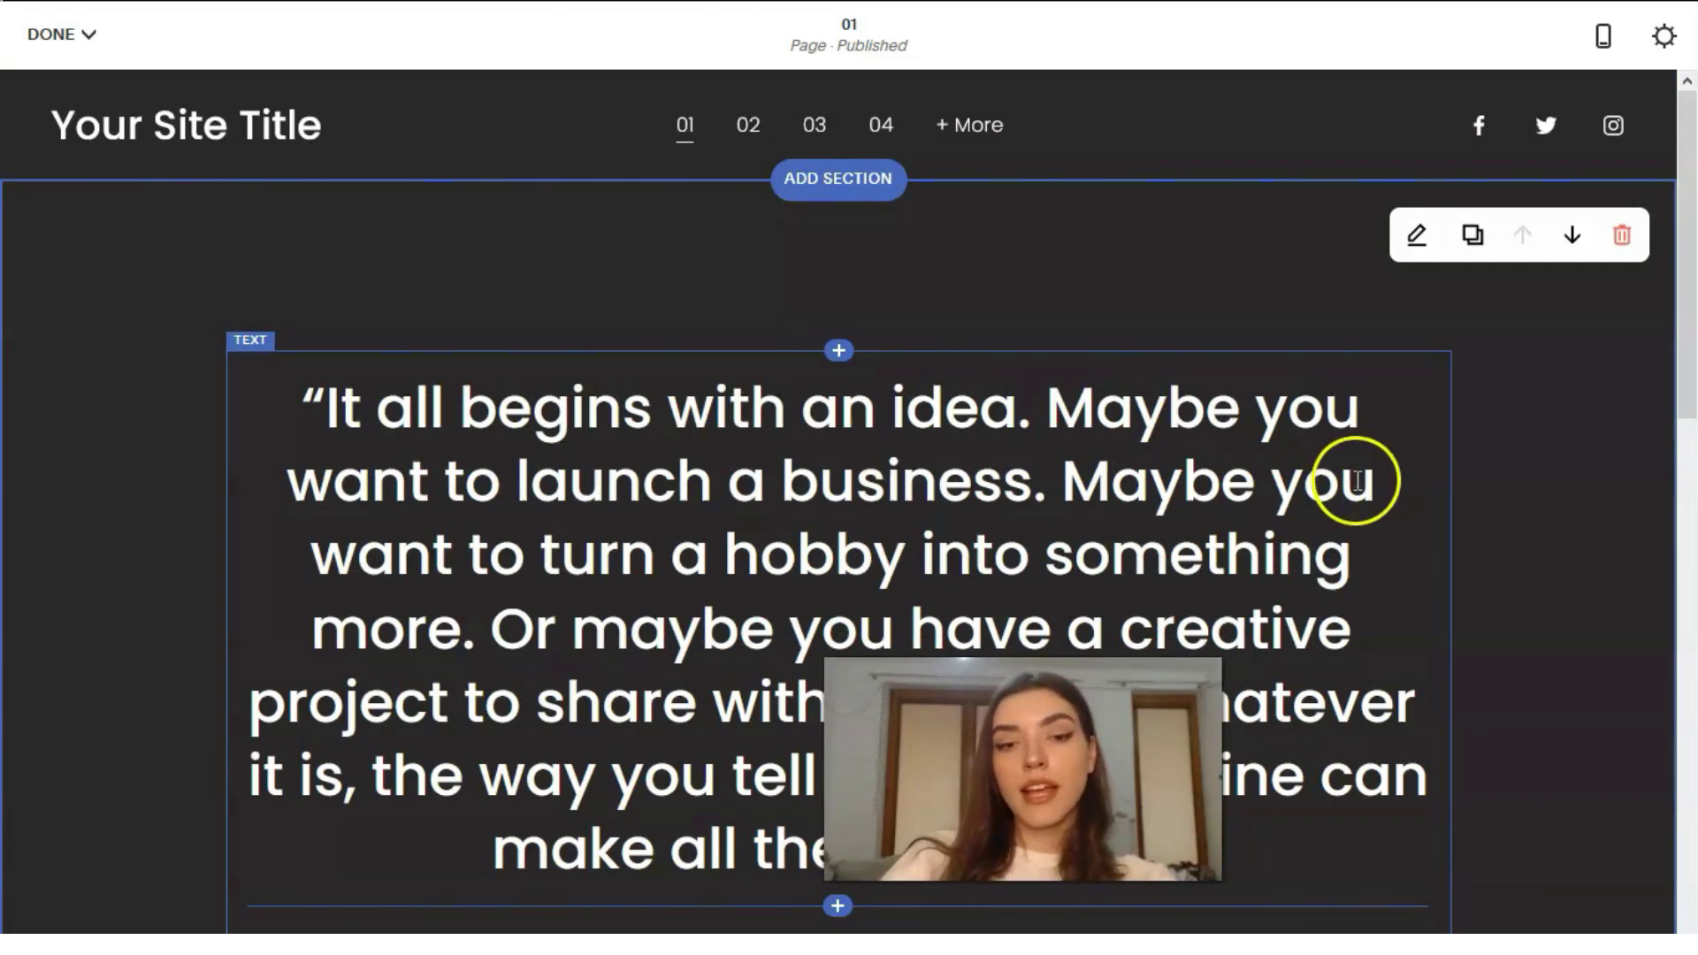
scroll(728, 529, down, 15)
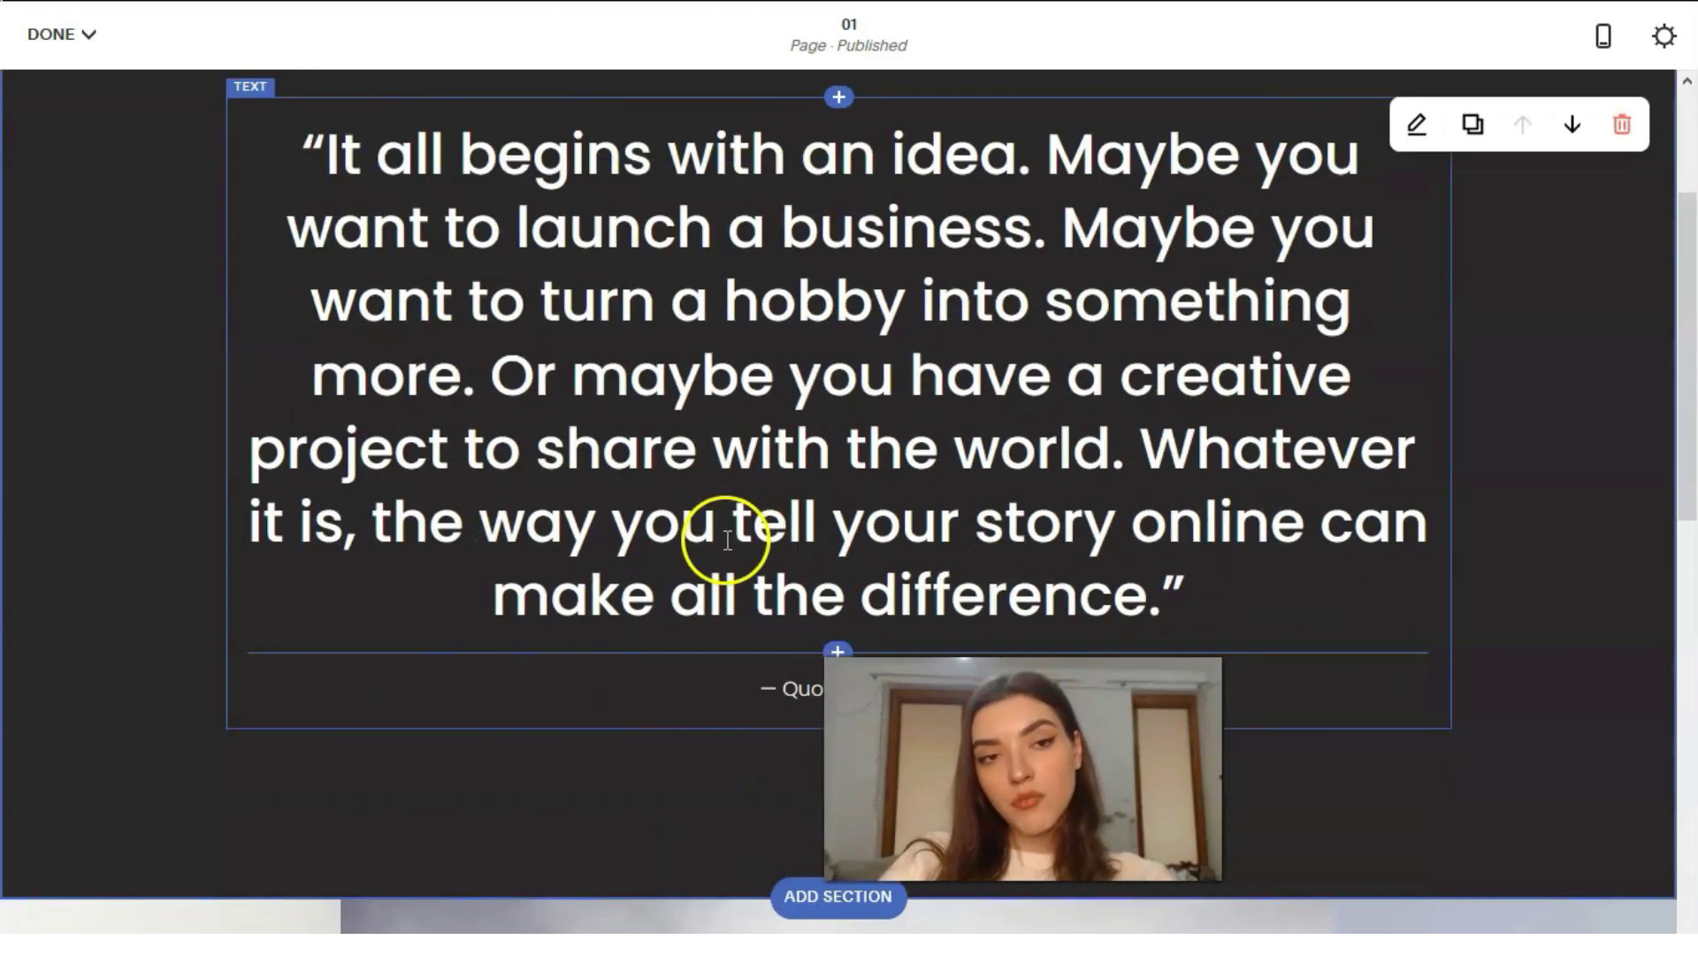
scroll(716, 552, down, 1)
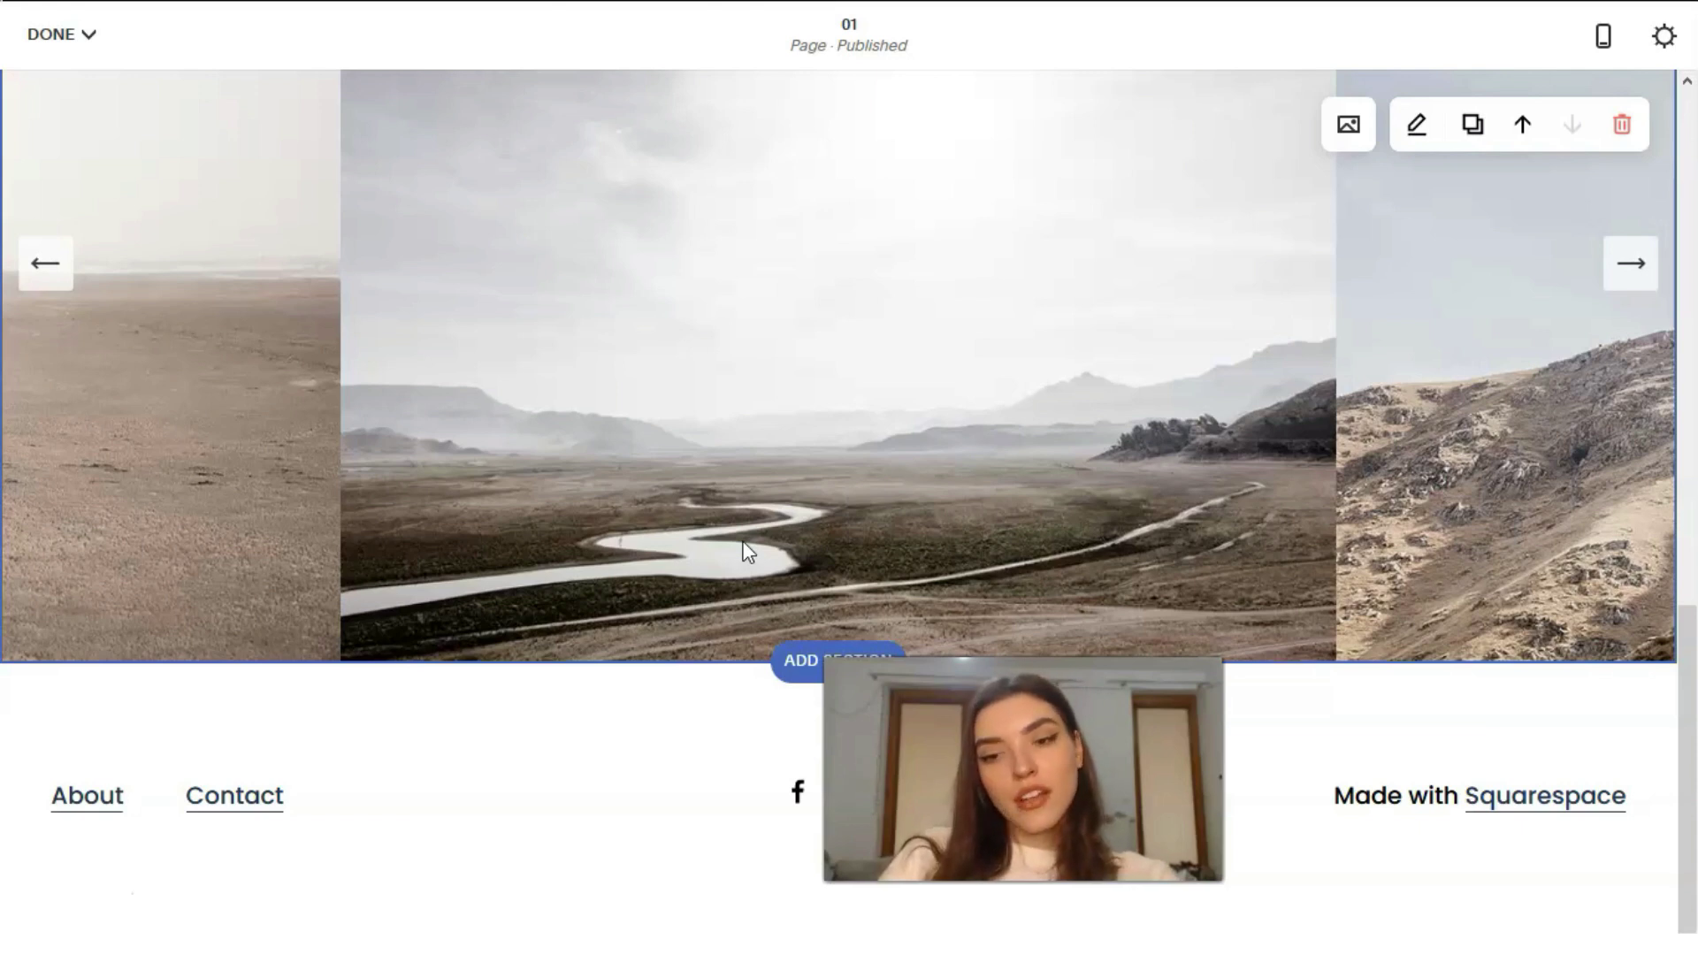
click(53, 778)
click(53, 907)
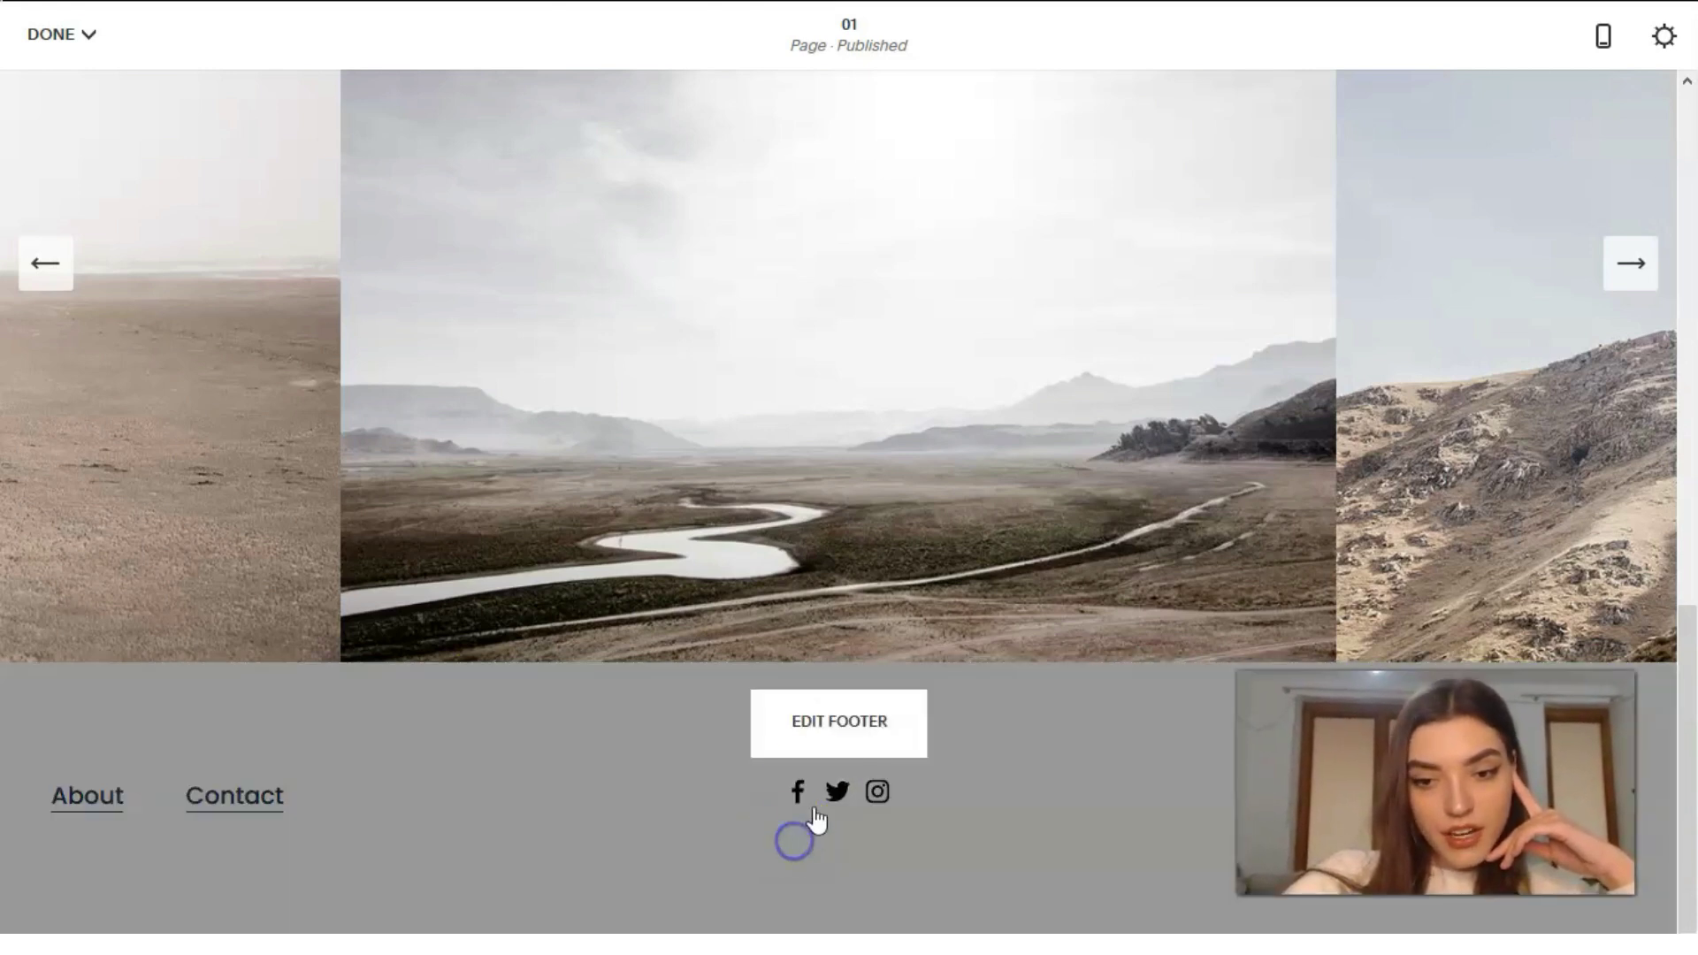
Set the footer Social Links block's icon alignment to Center
click(815, 801)
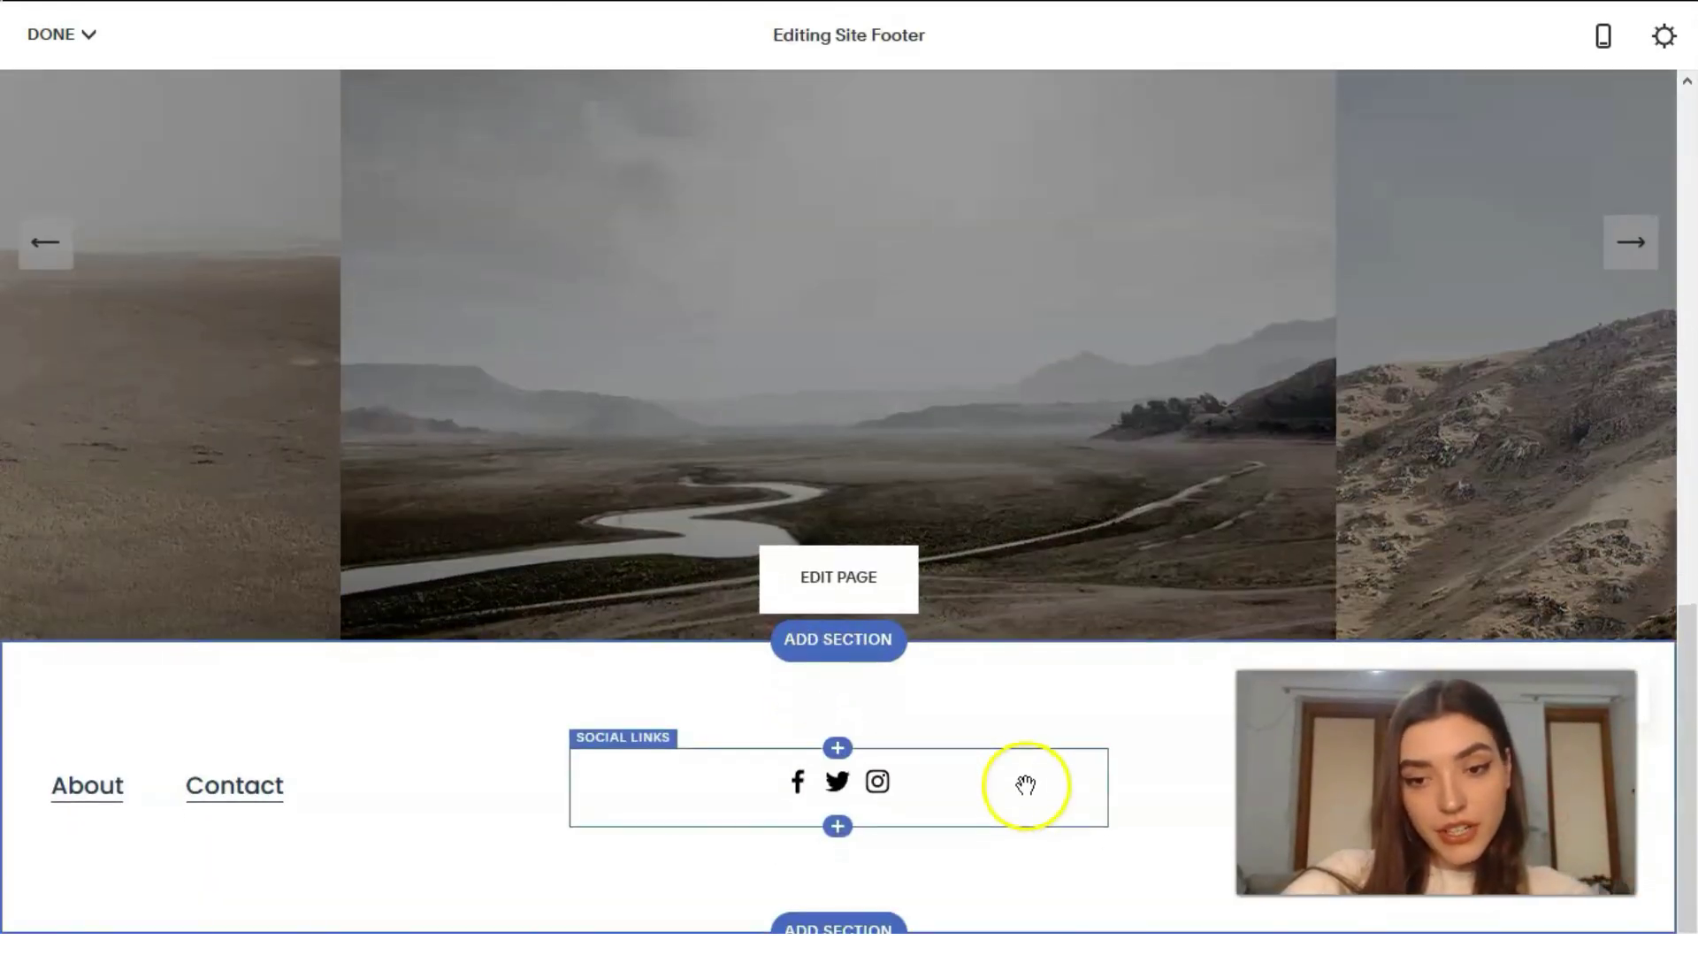
scroll(823, 708, up, 1)
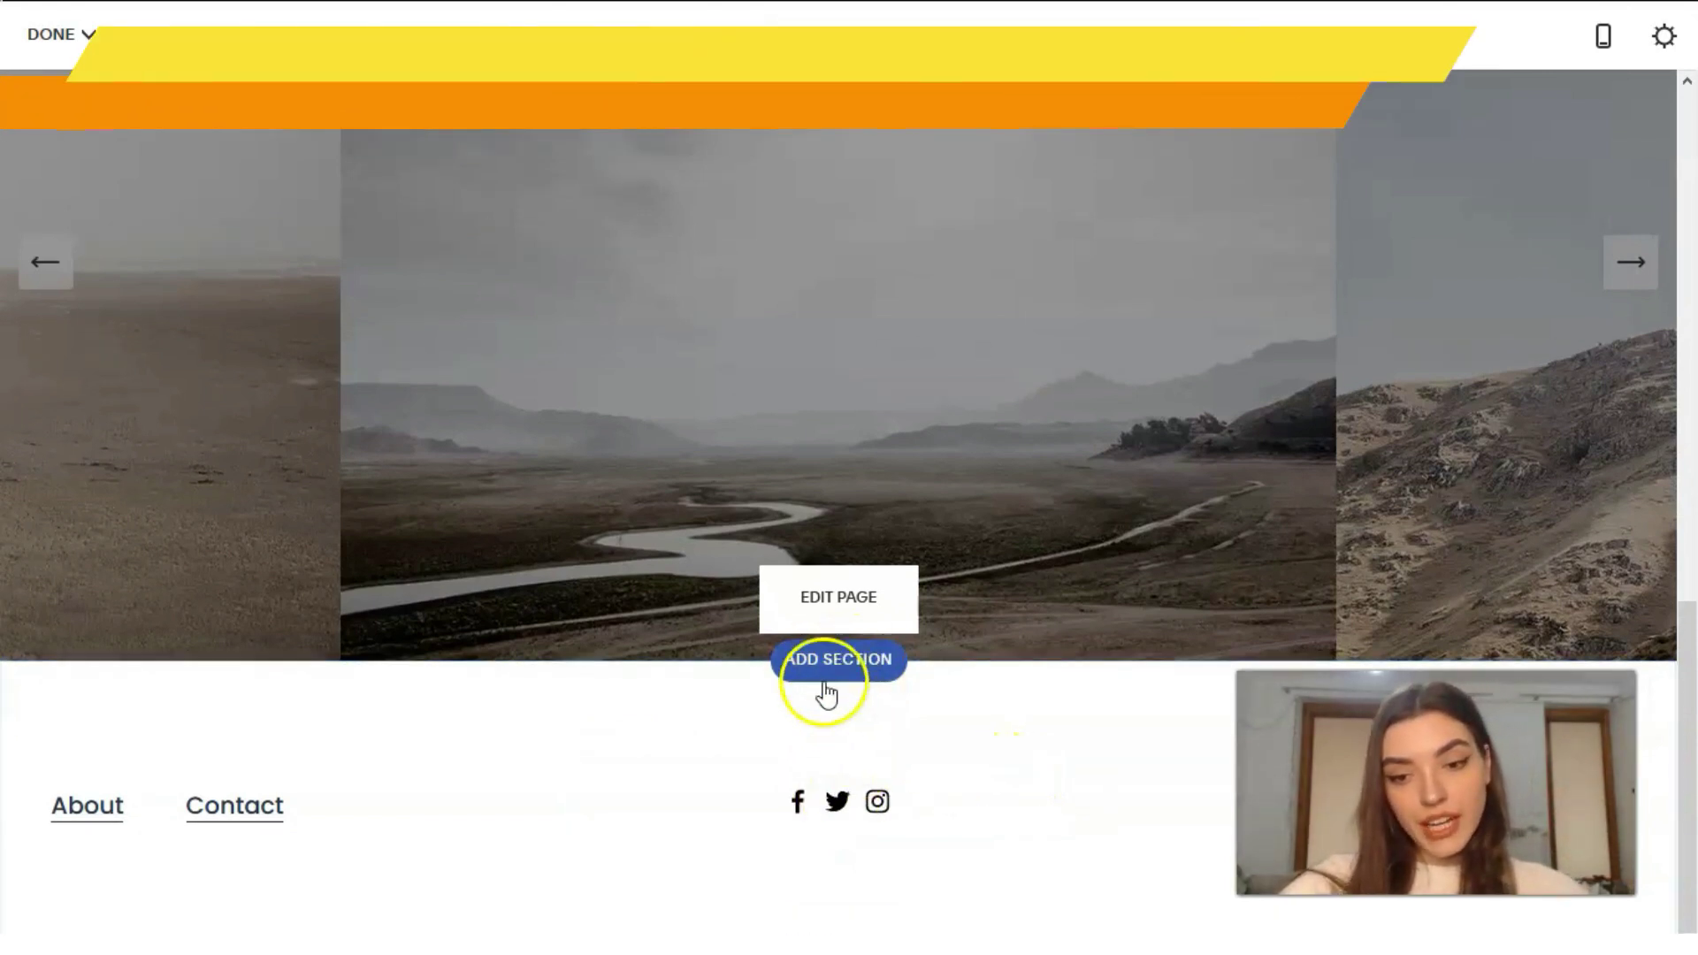
click(812, 803)
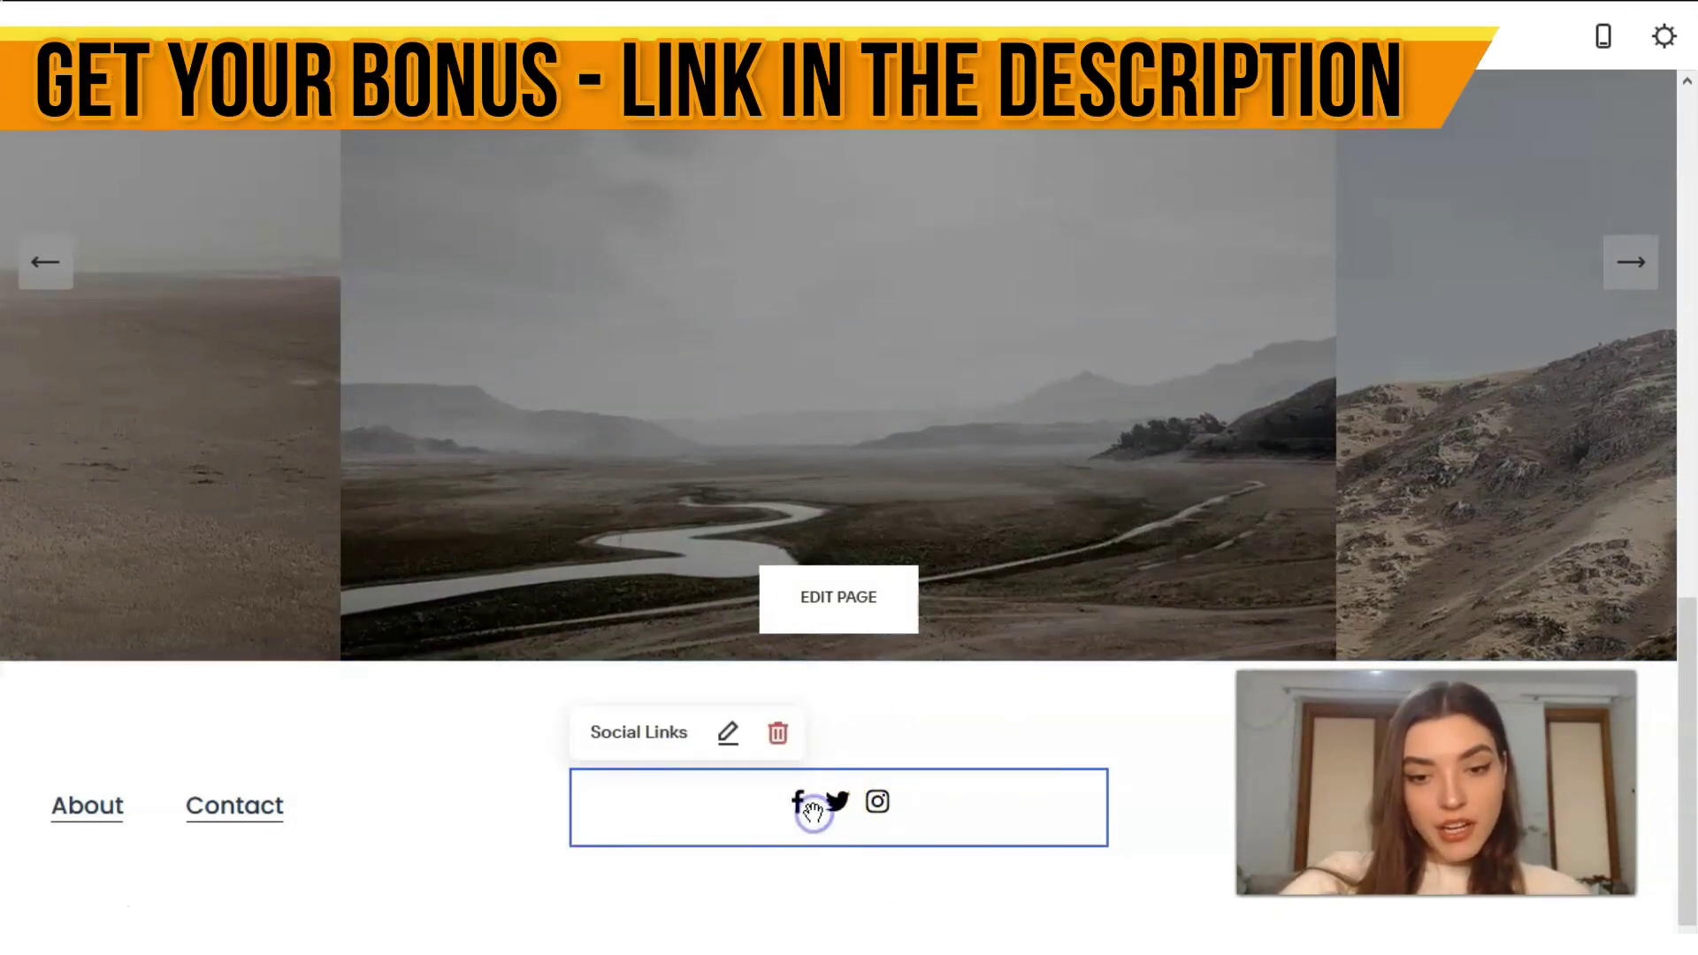
click(728, 734)
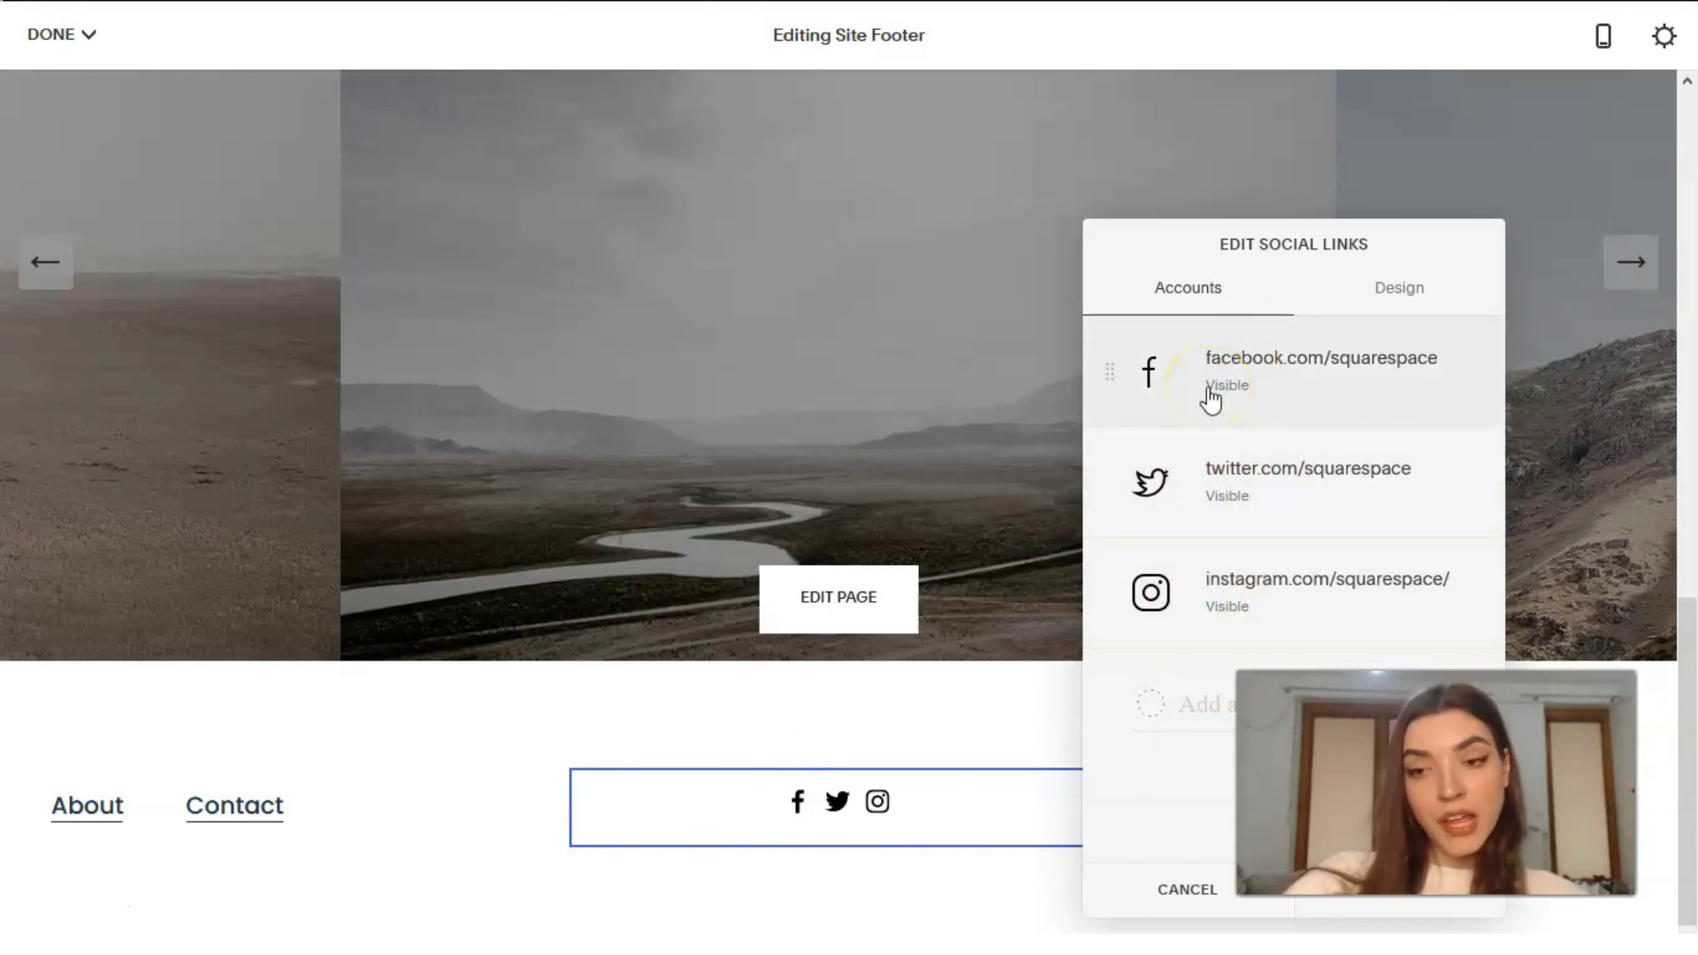
click(1390, 288)
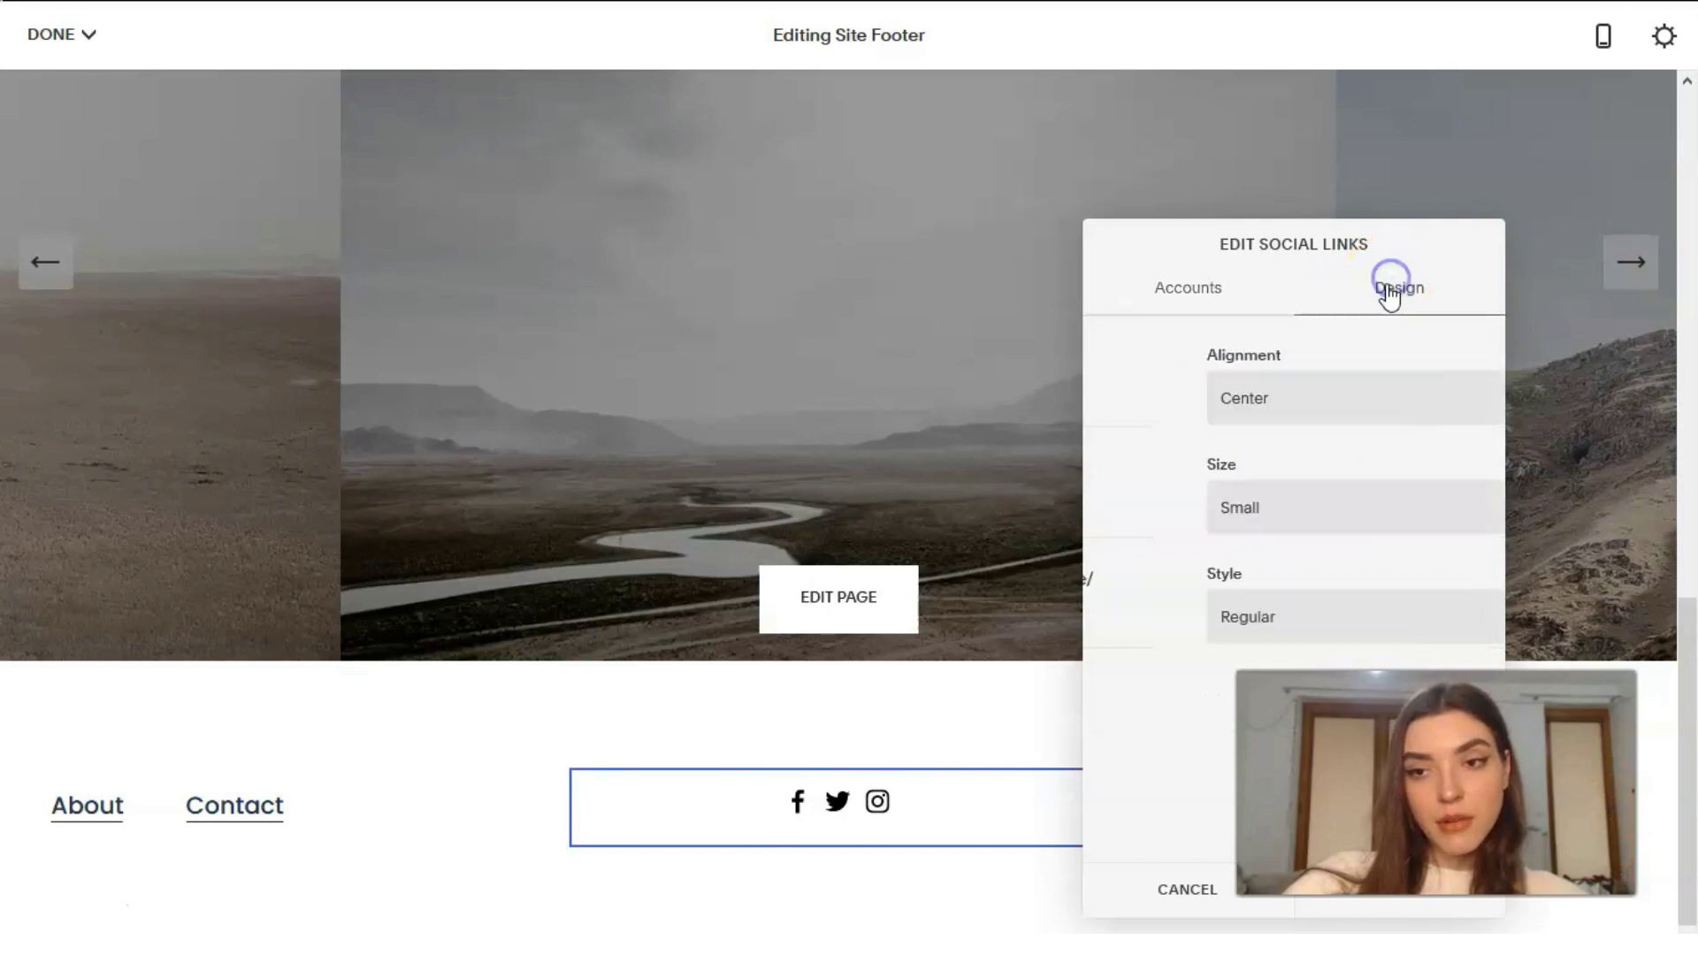
click(1388, 393)
click(1273, 447)
click(1271, 403)
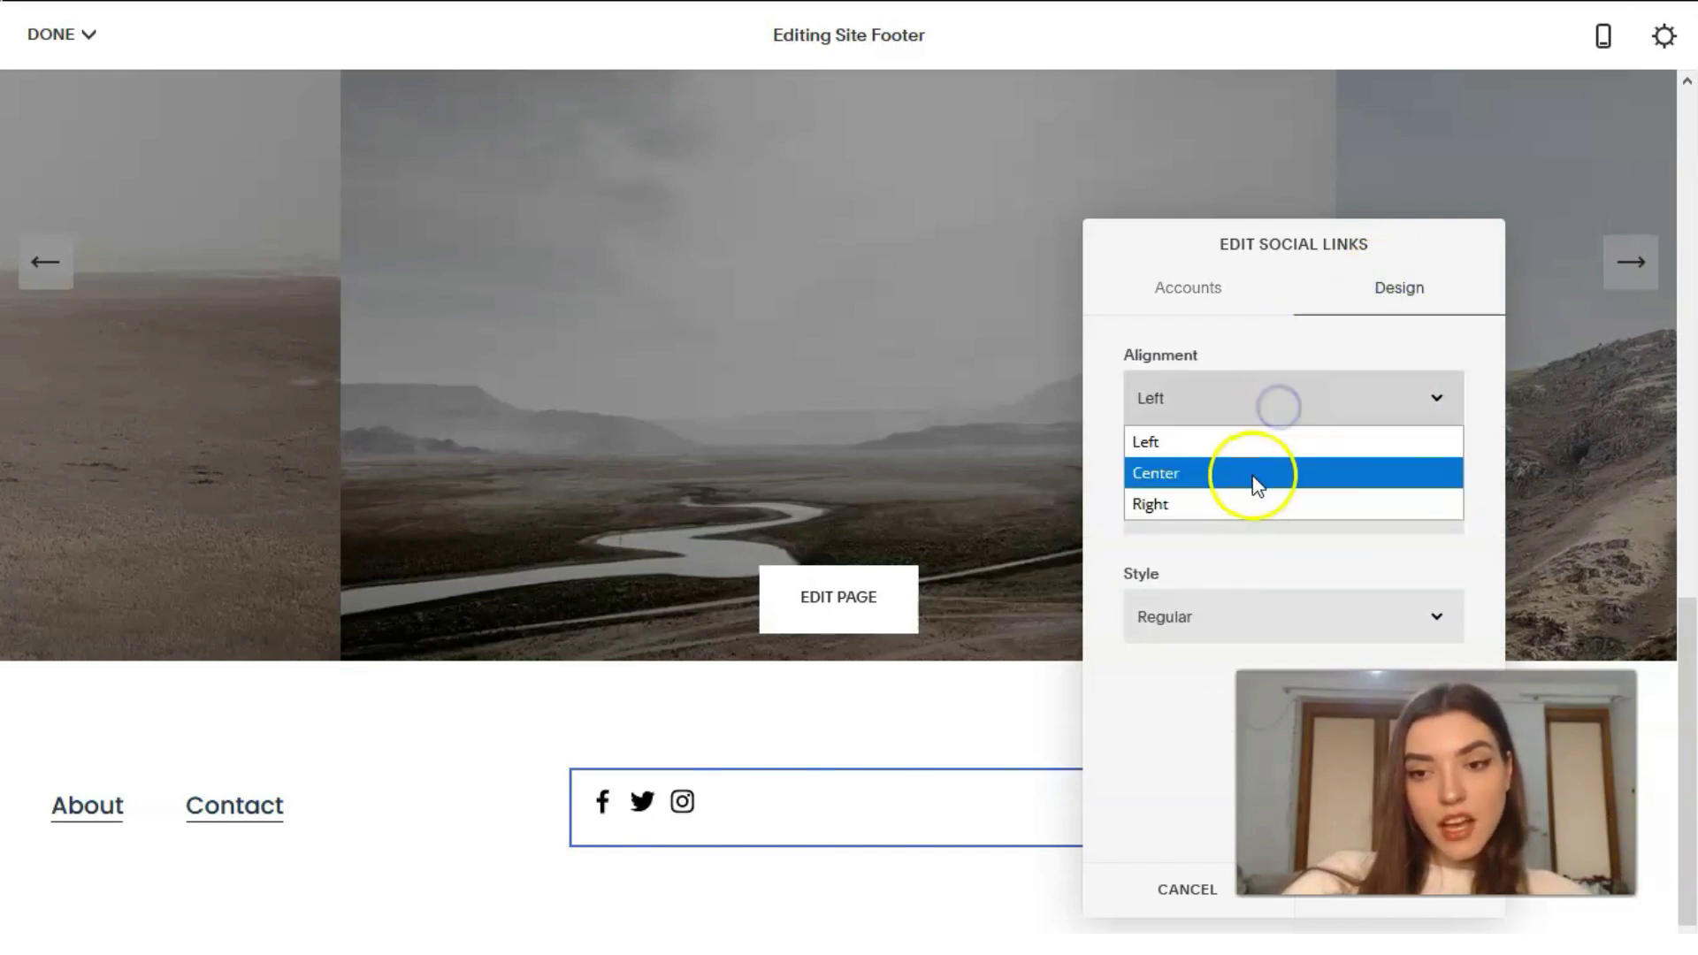
click(1257, 483)
click(1262, 402)
click(1252, 501)
click(1252, 416)
click(1244, 470)
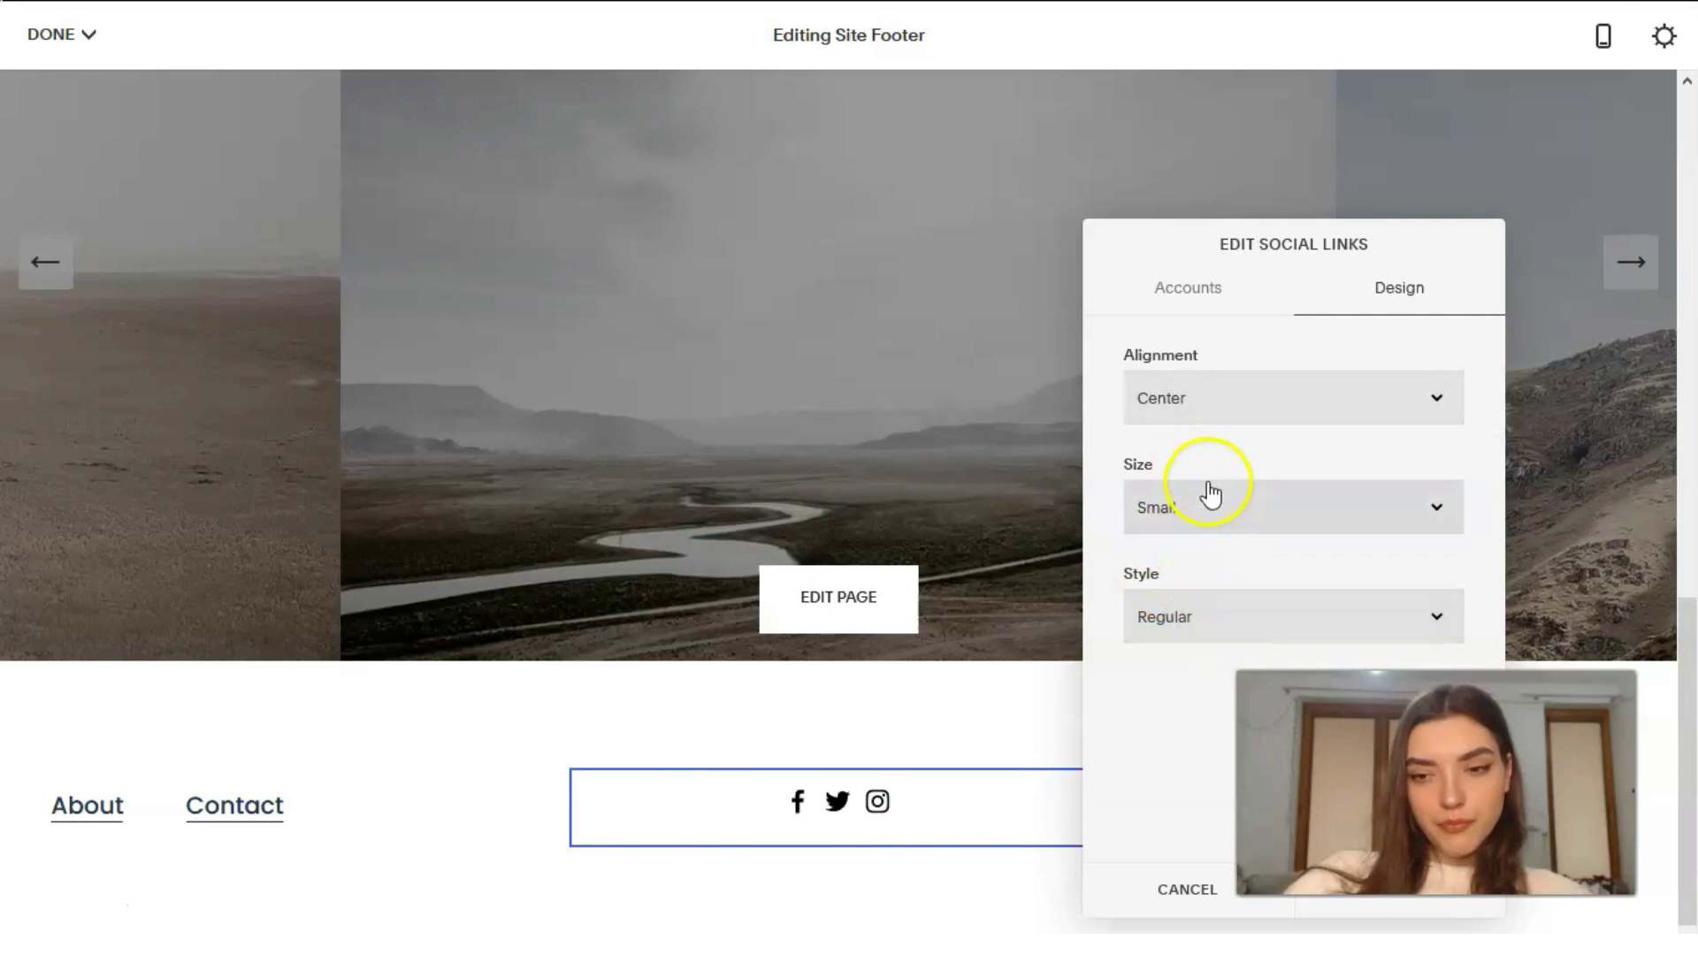
Give the social icons the Rounded - Knockout style and save the footer
click(1199, 624)
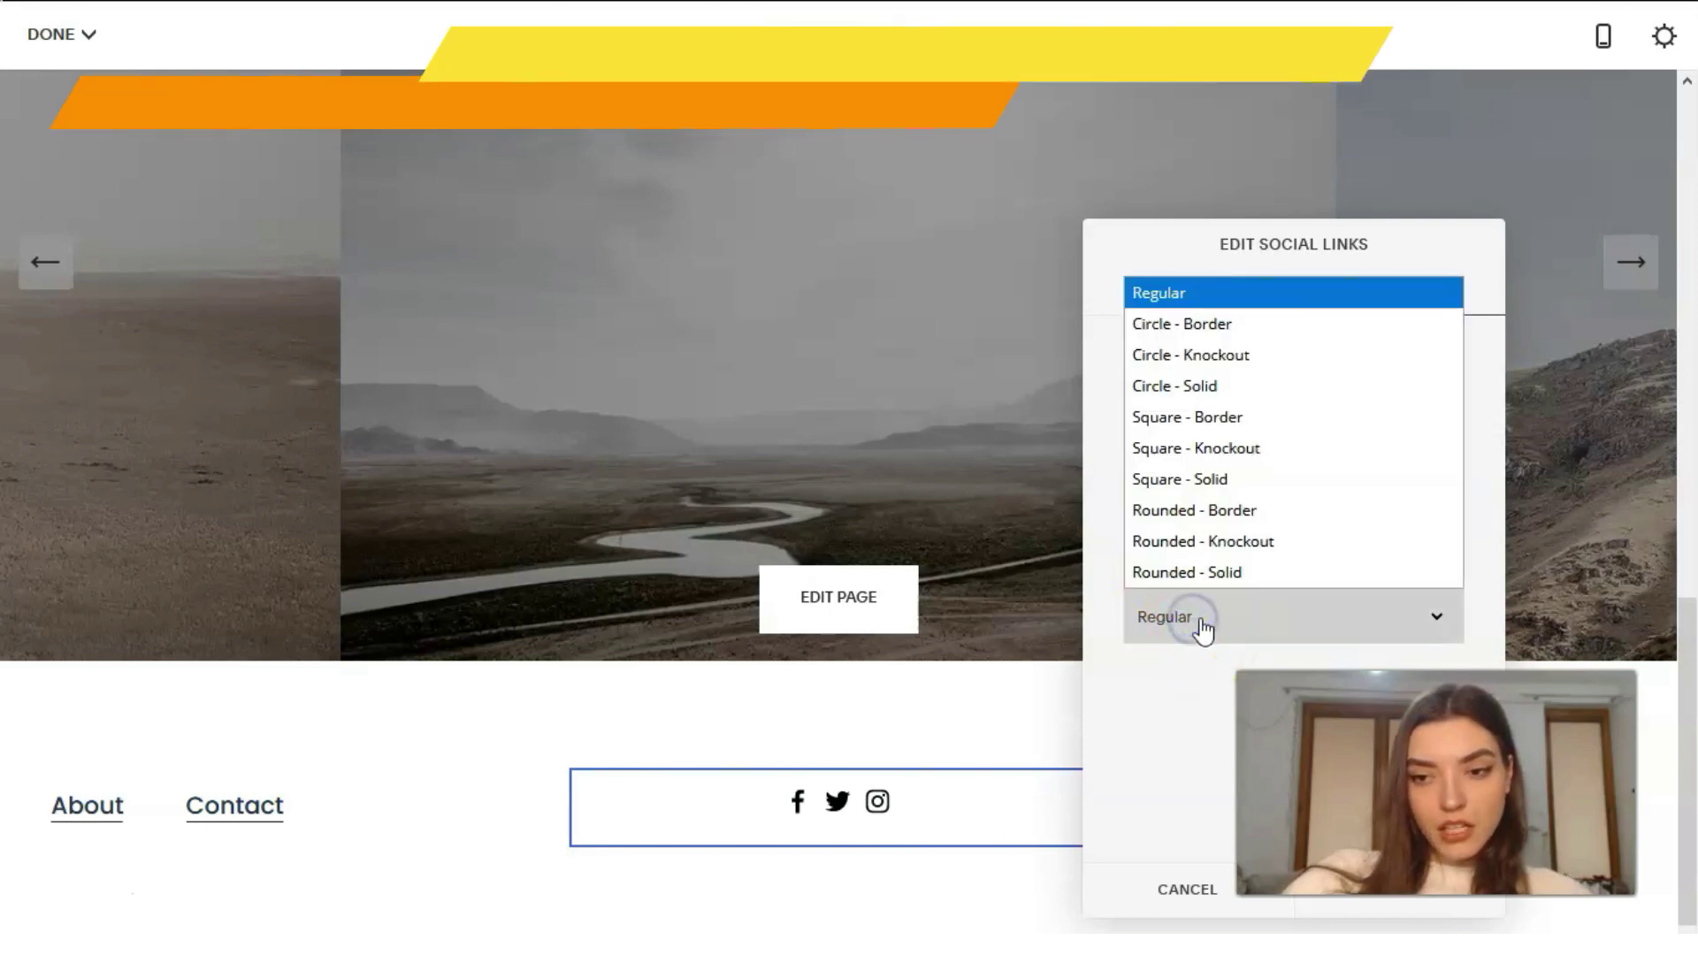
click(1189, 510)
click(1185, 624)
click(1185, 479)
click(1185, 624)
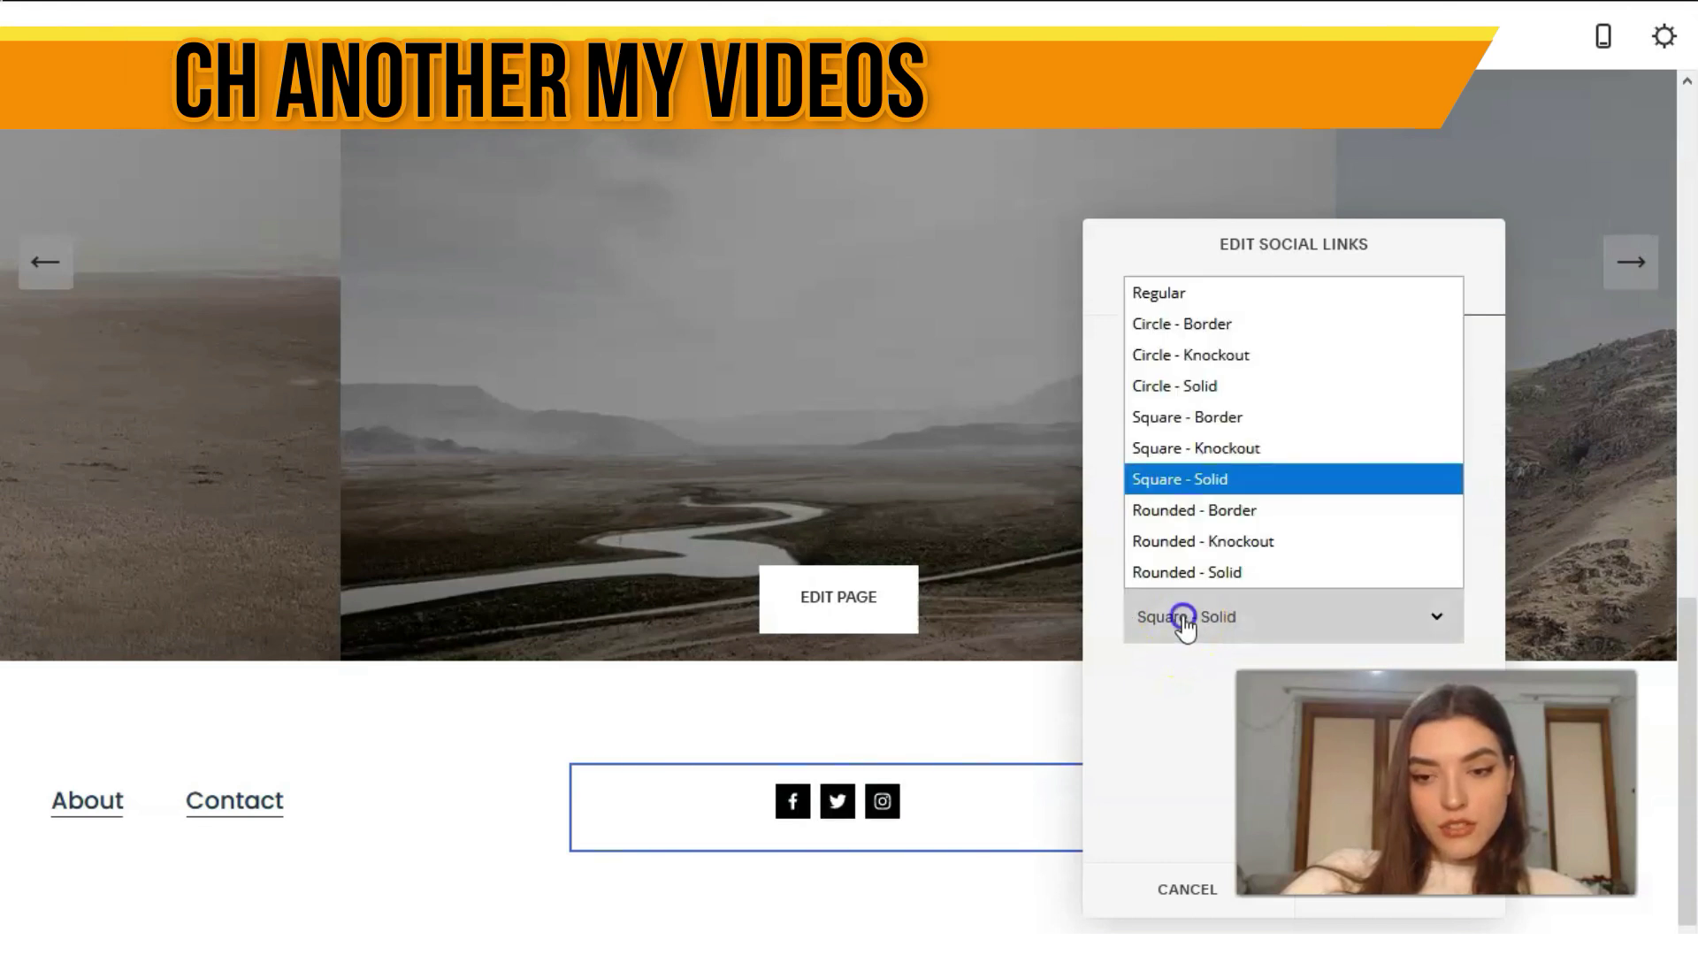
click(1182, 385)
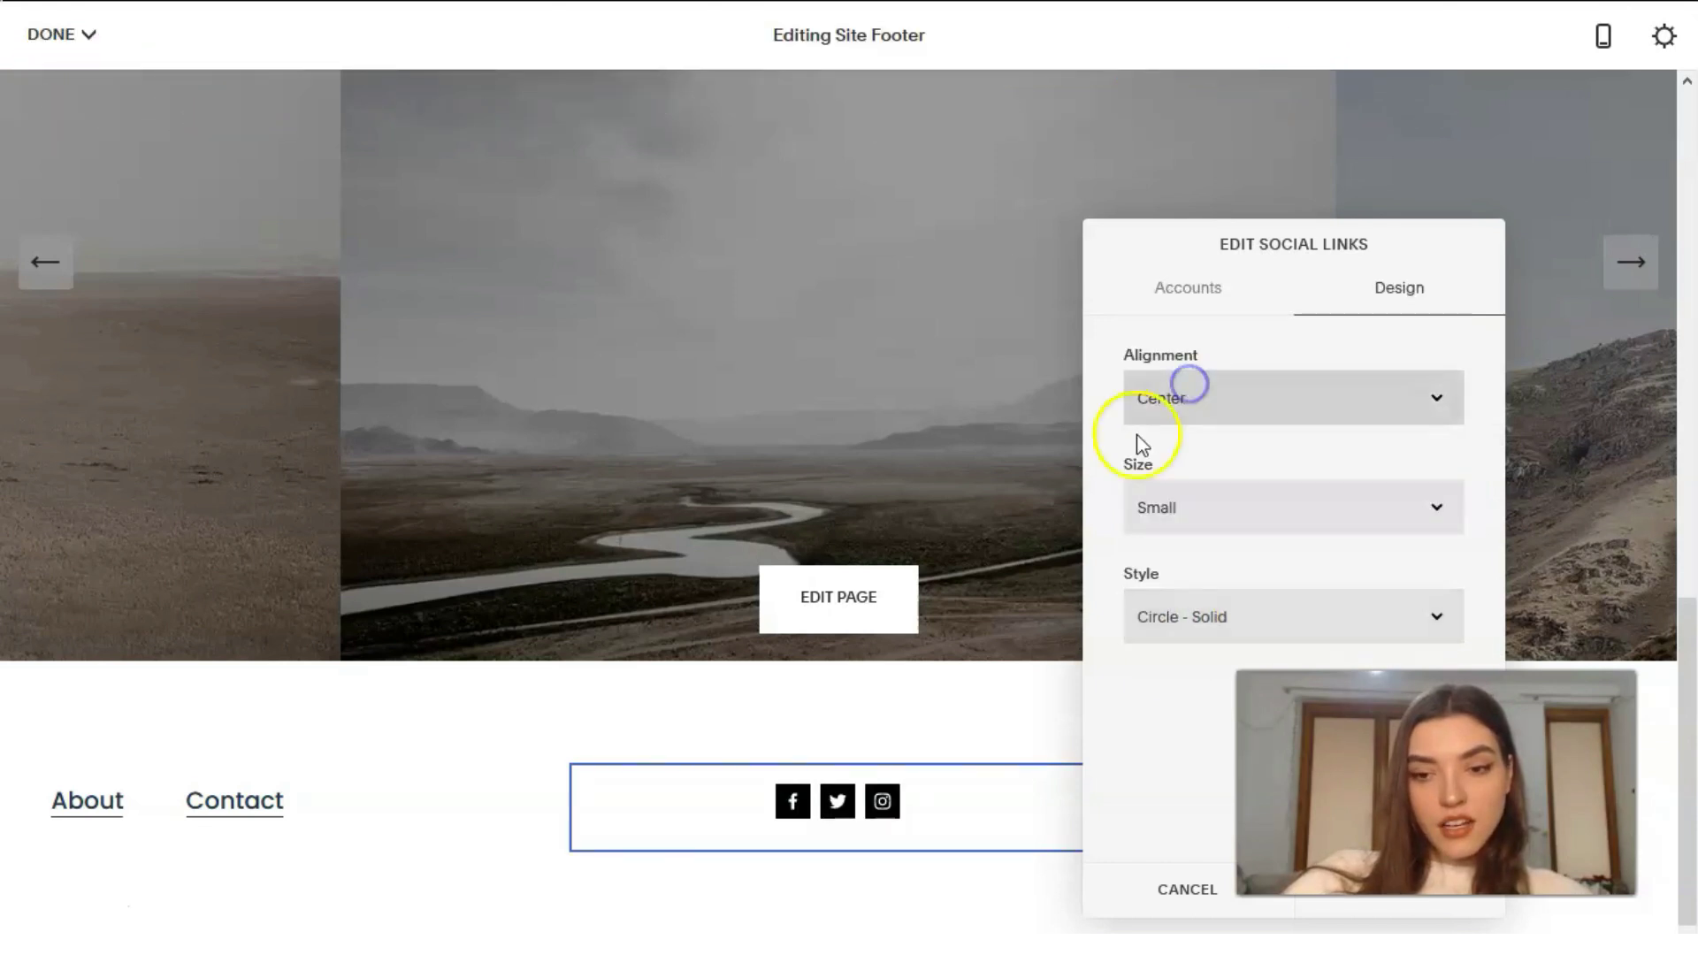
click(1200, 631)
click(1198, 333)
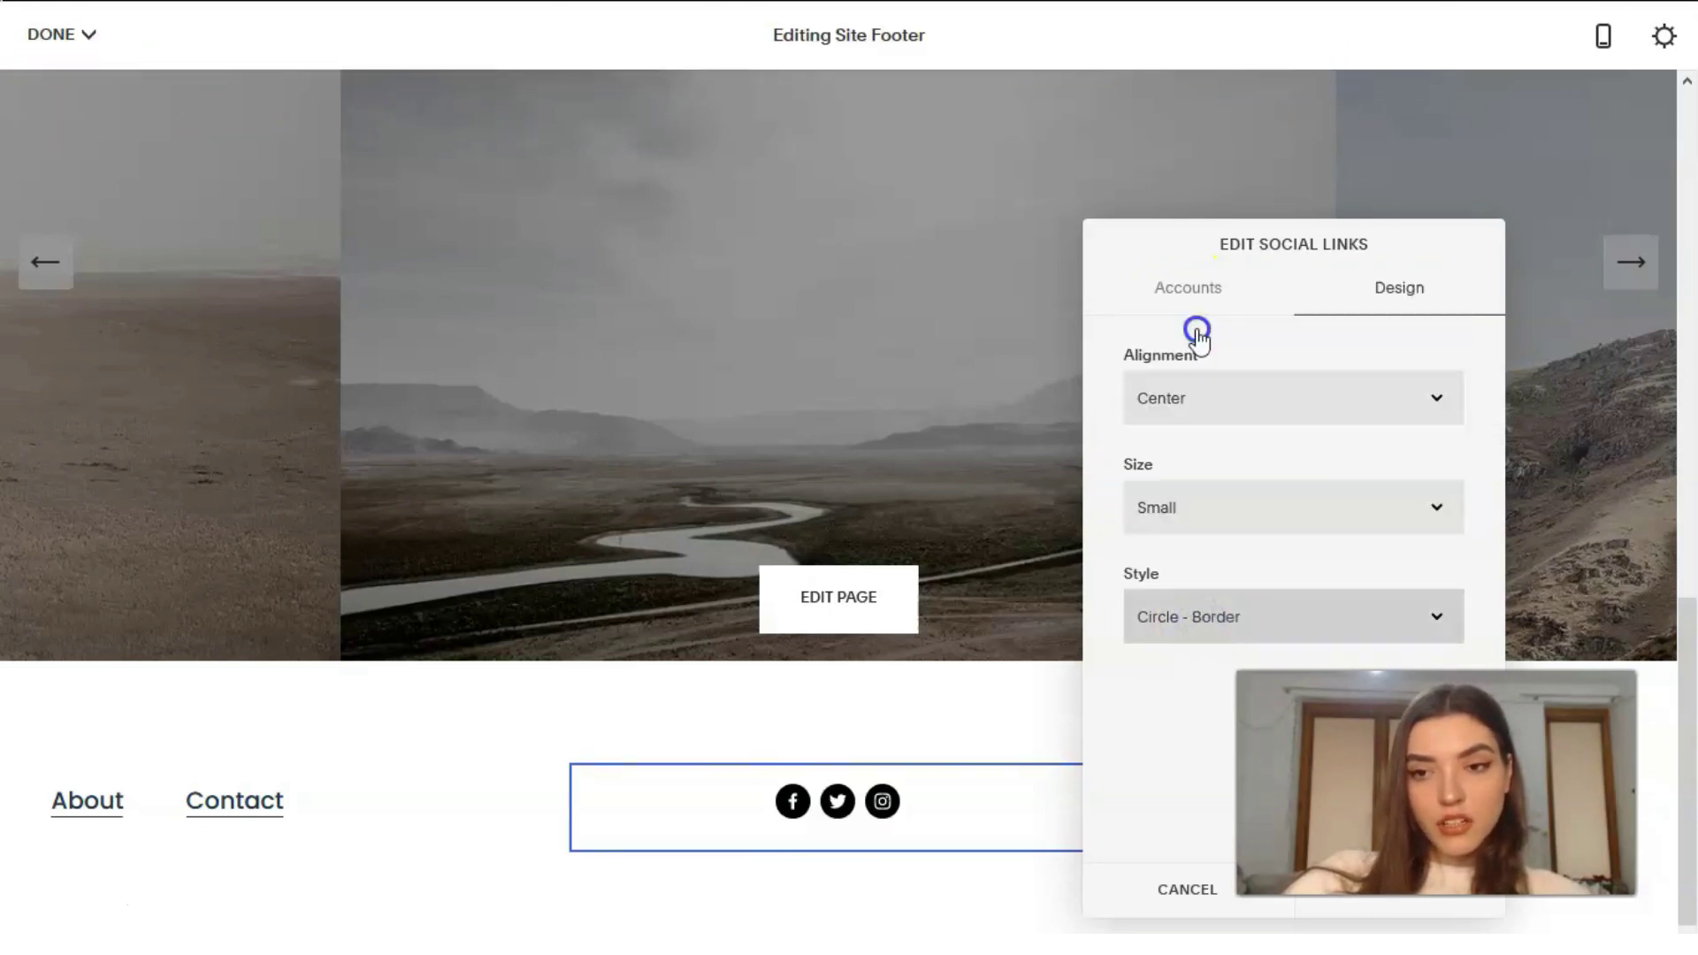
click(1190, 642)
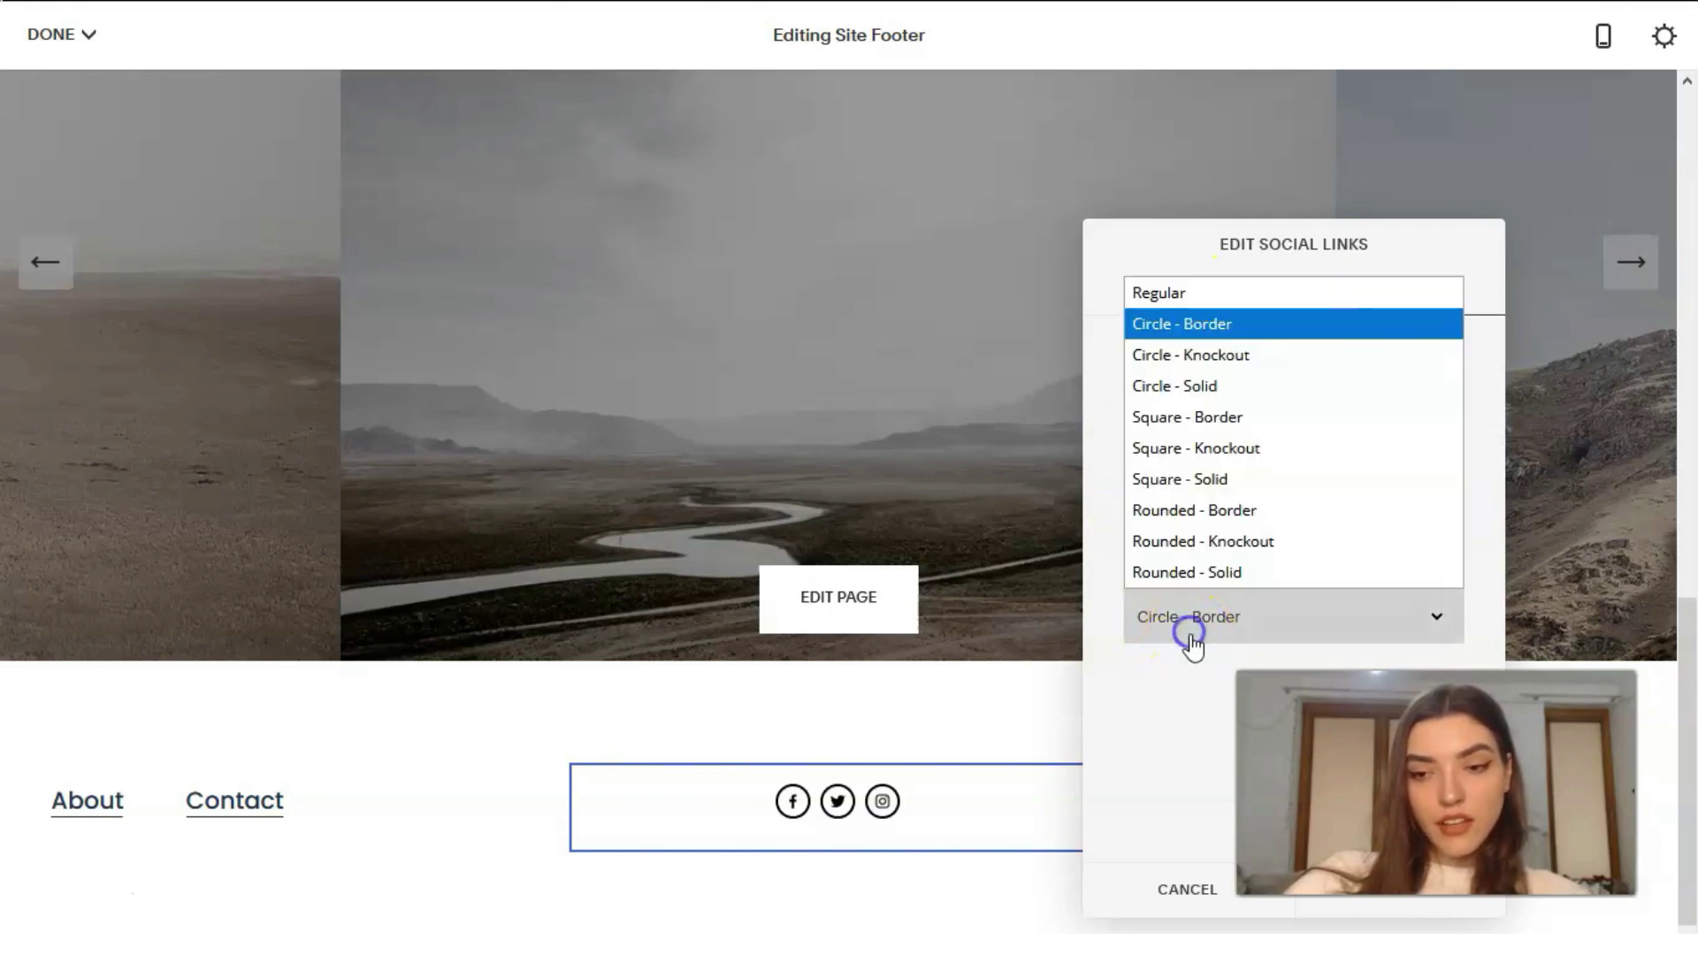
click(1200, 544)
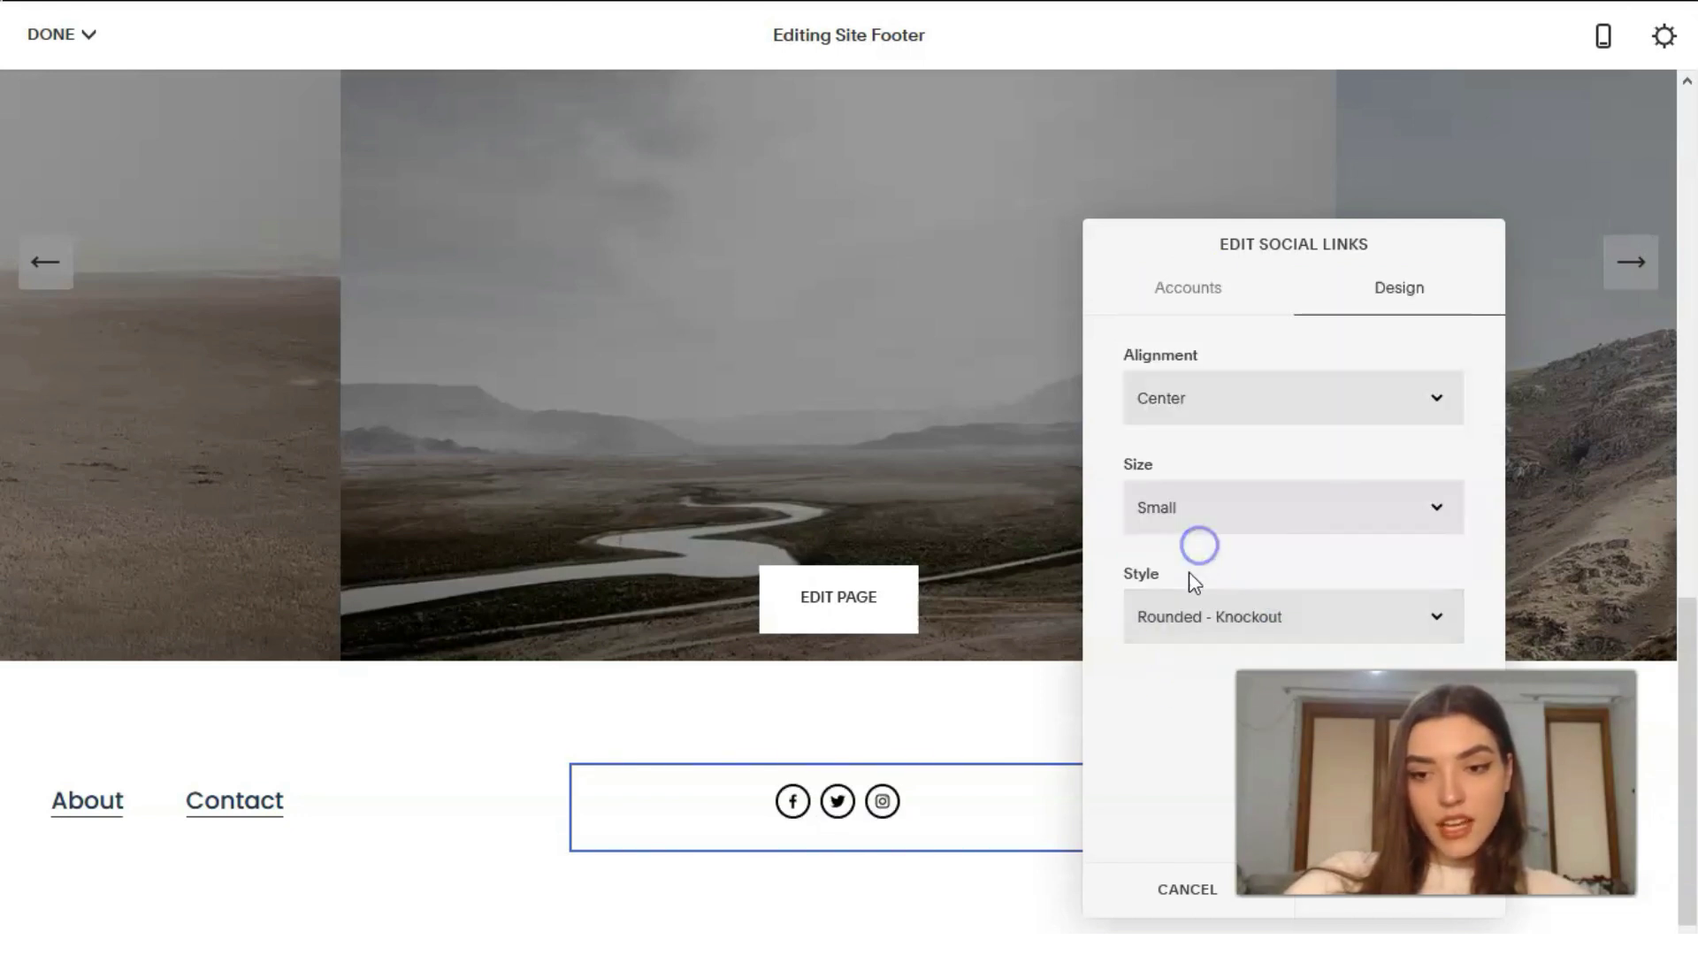
click(1164, 624)
click(1031, 687)
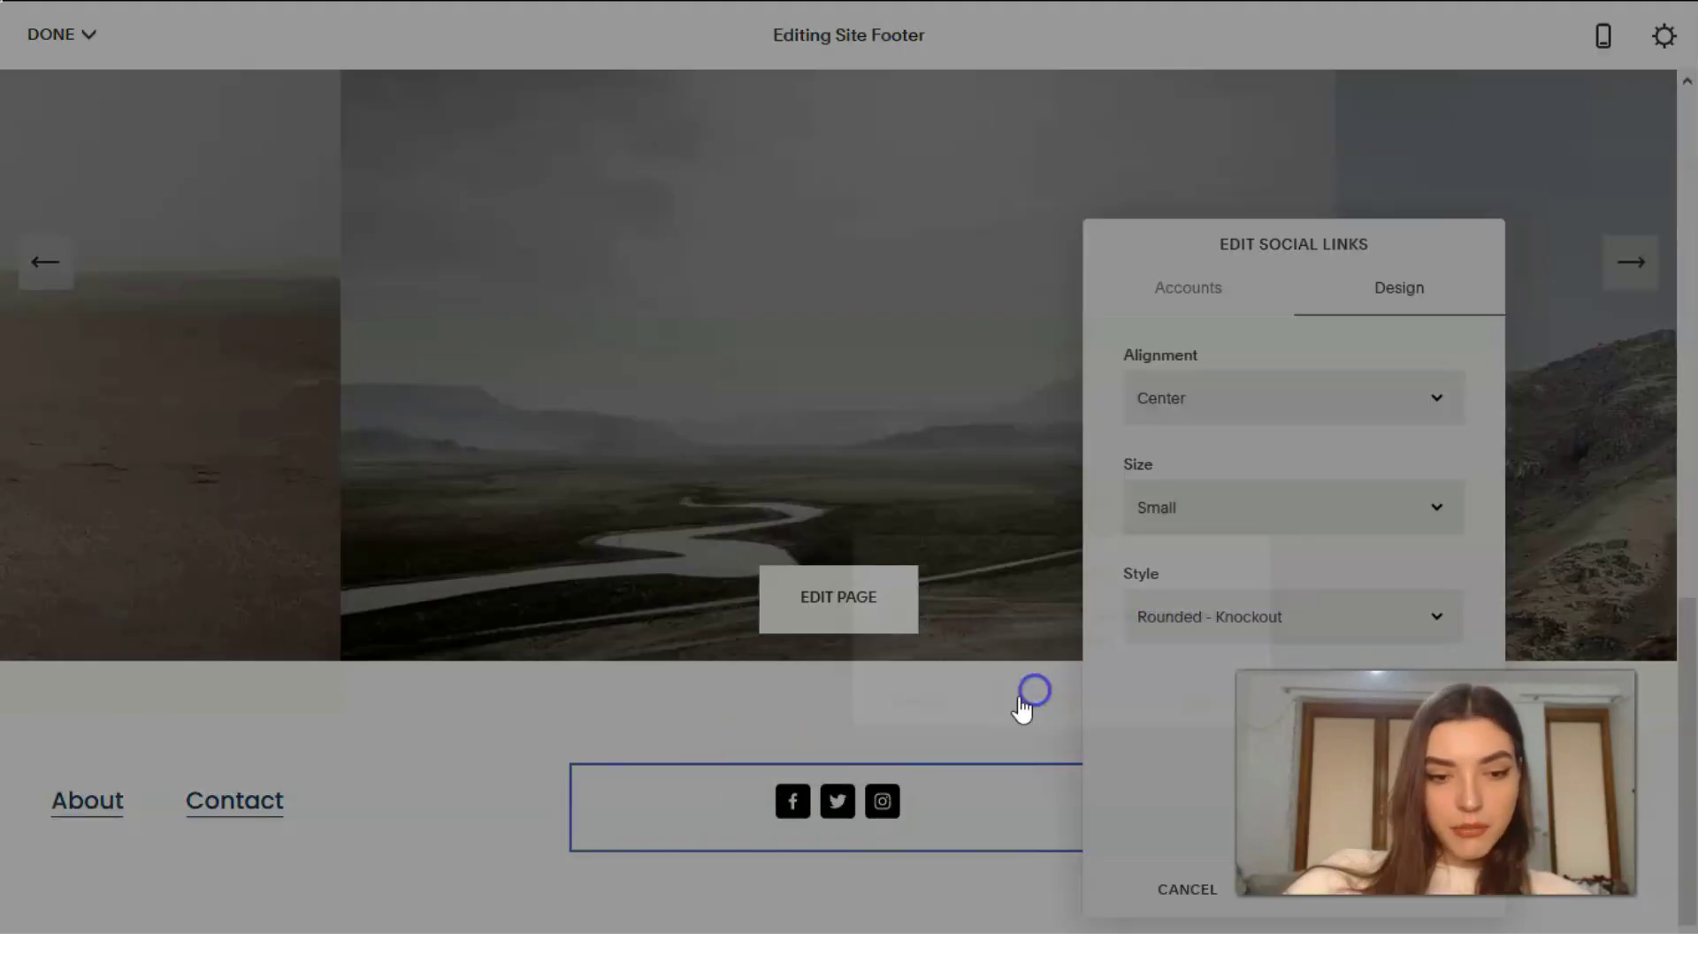
click(674, 698)
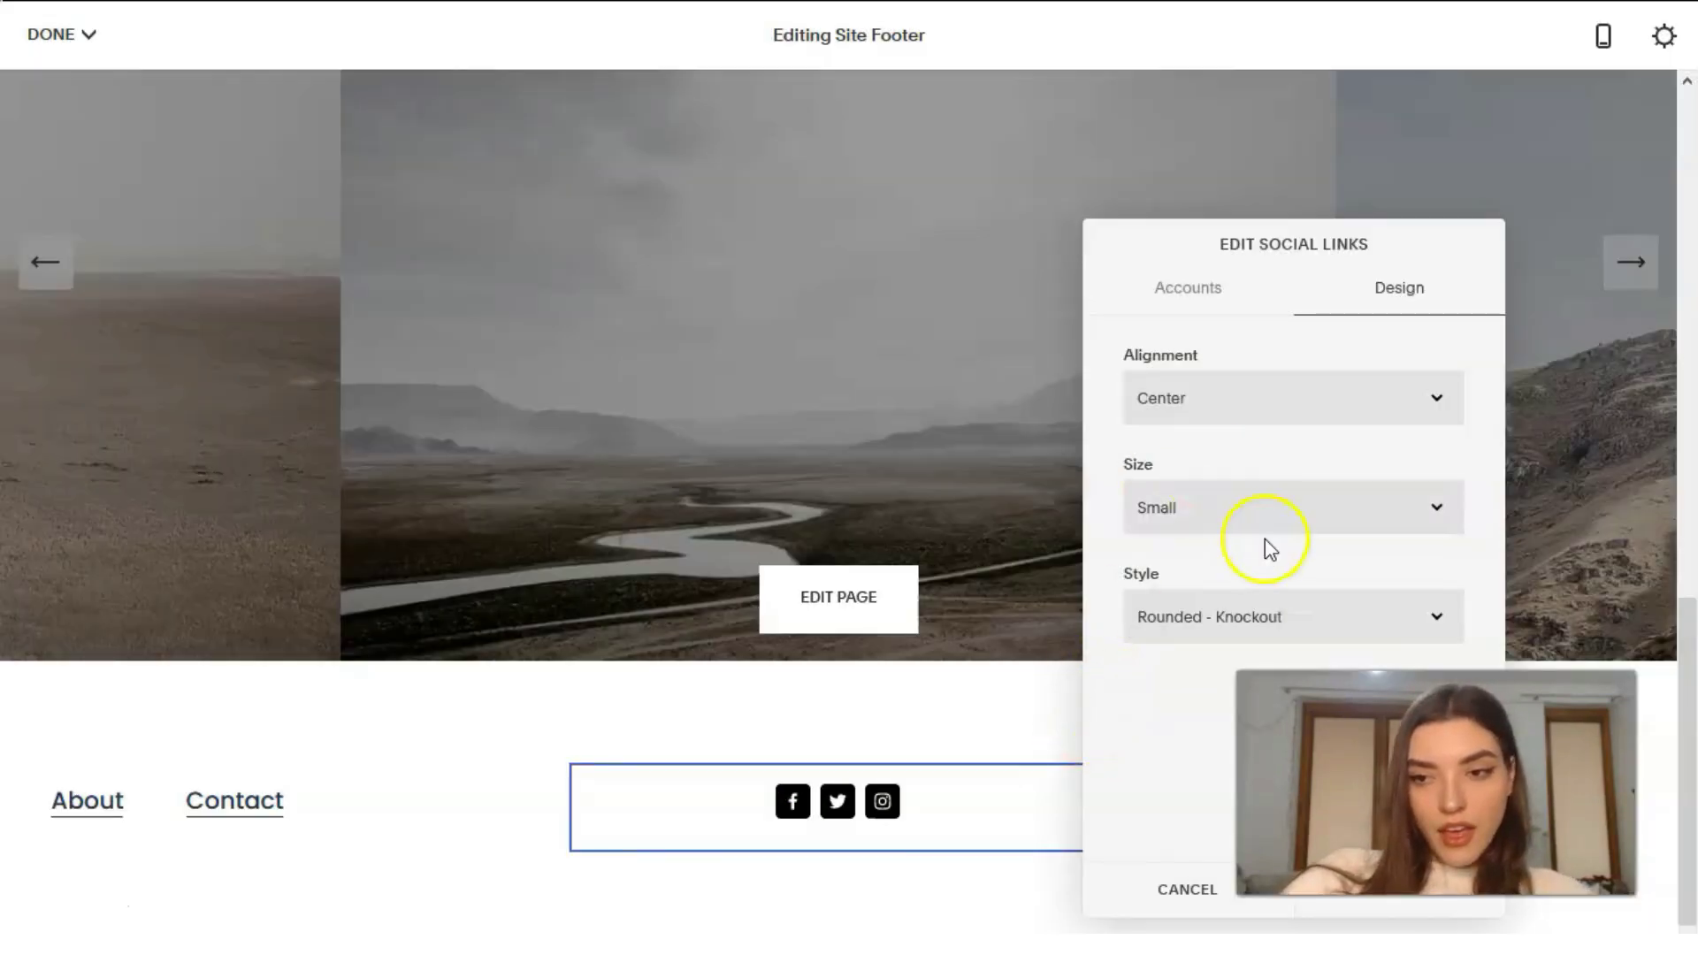
click(1414, 919)
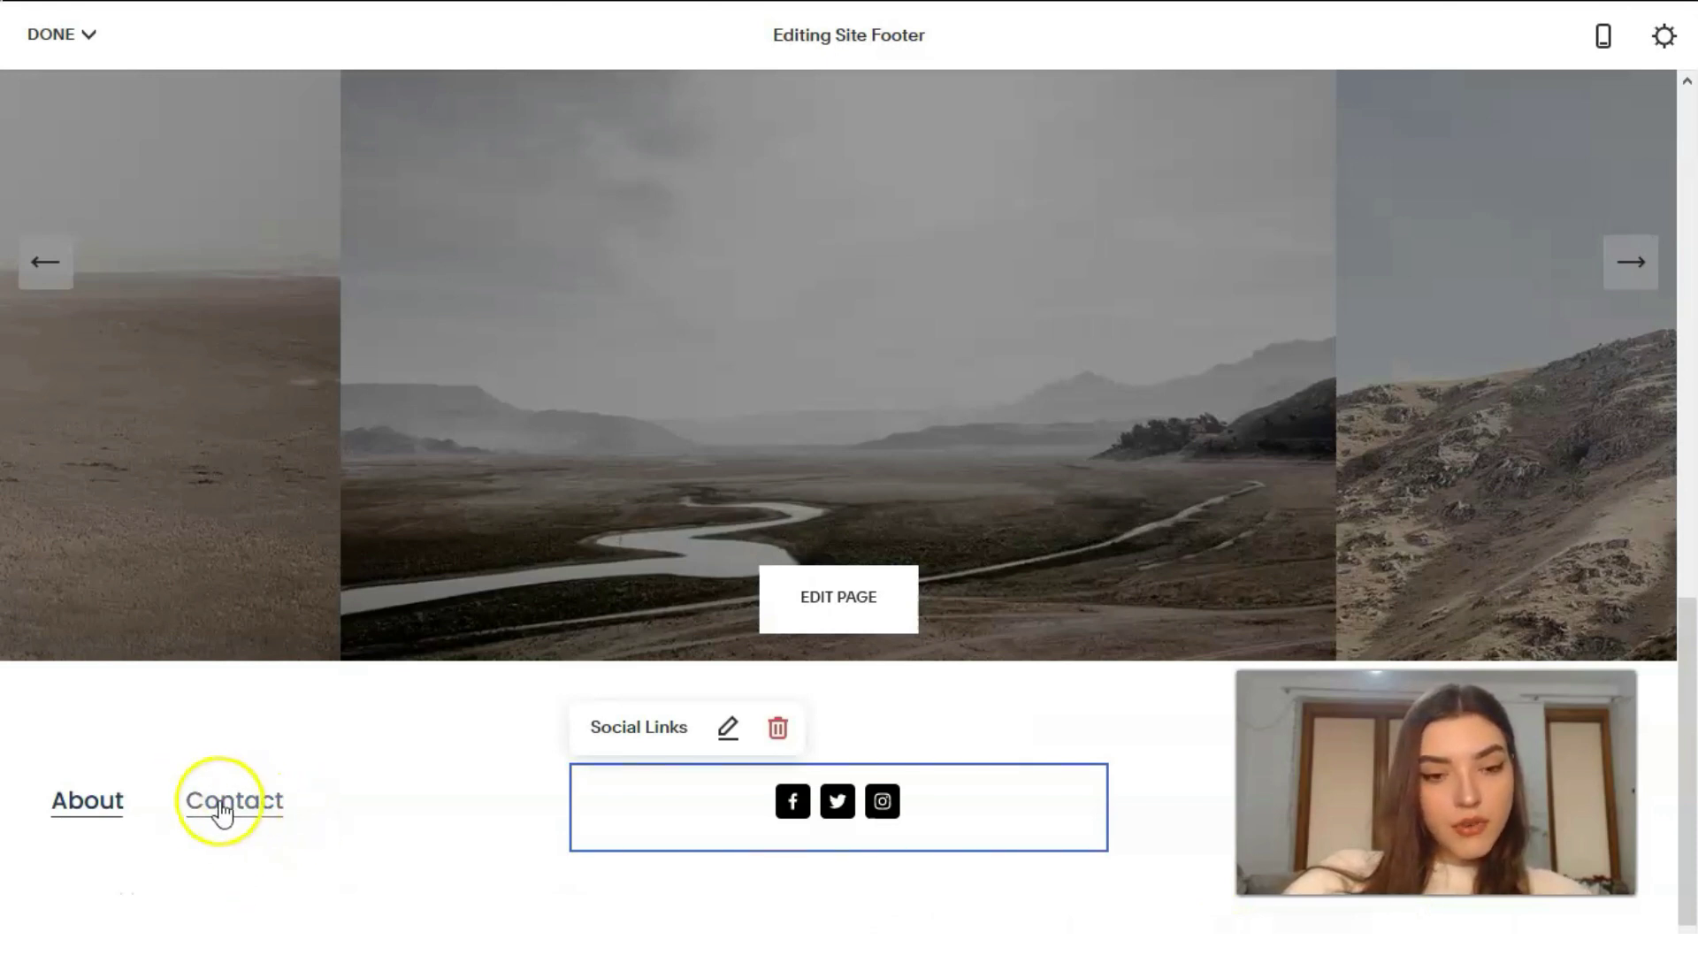
Set the footer About and Contact link text to Paragraph 3
click(126, 799)
double_click(126, 799)
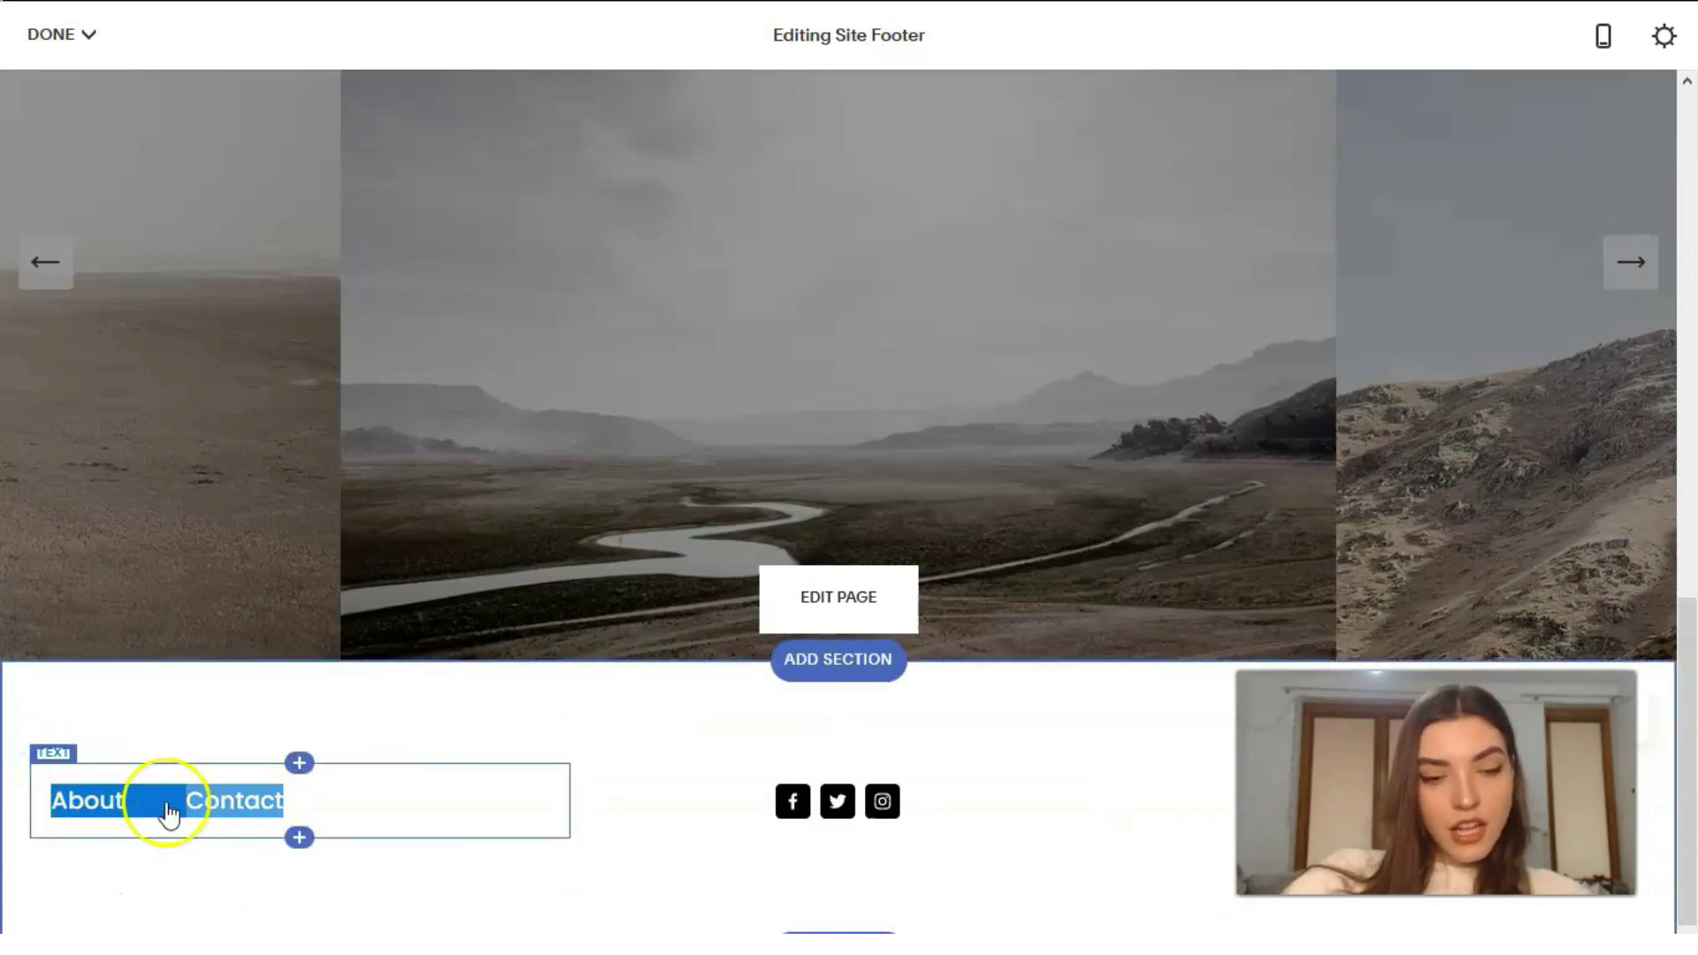
click(60, 796)
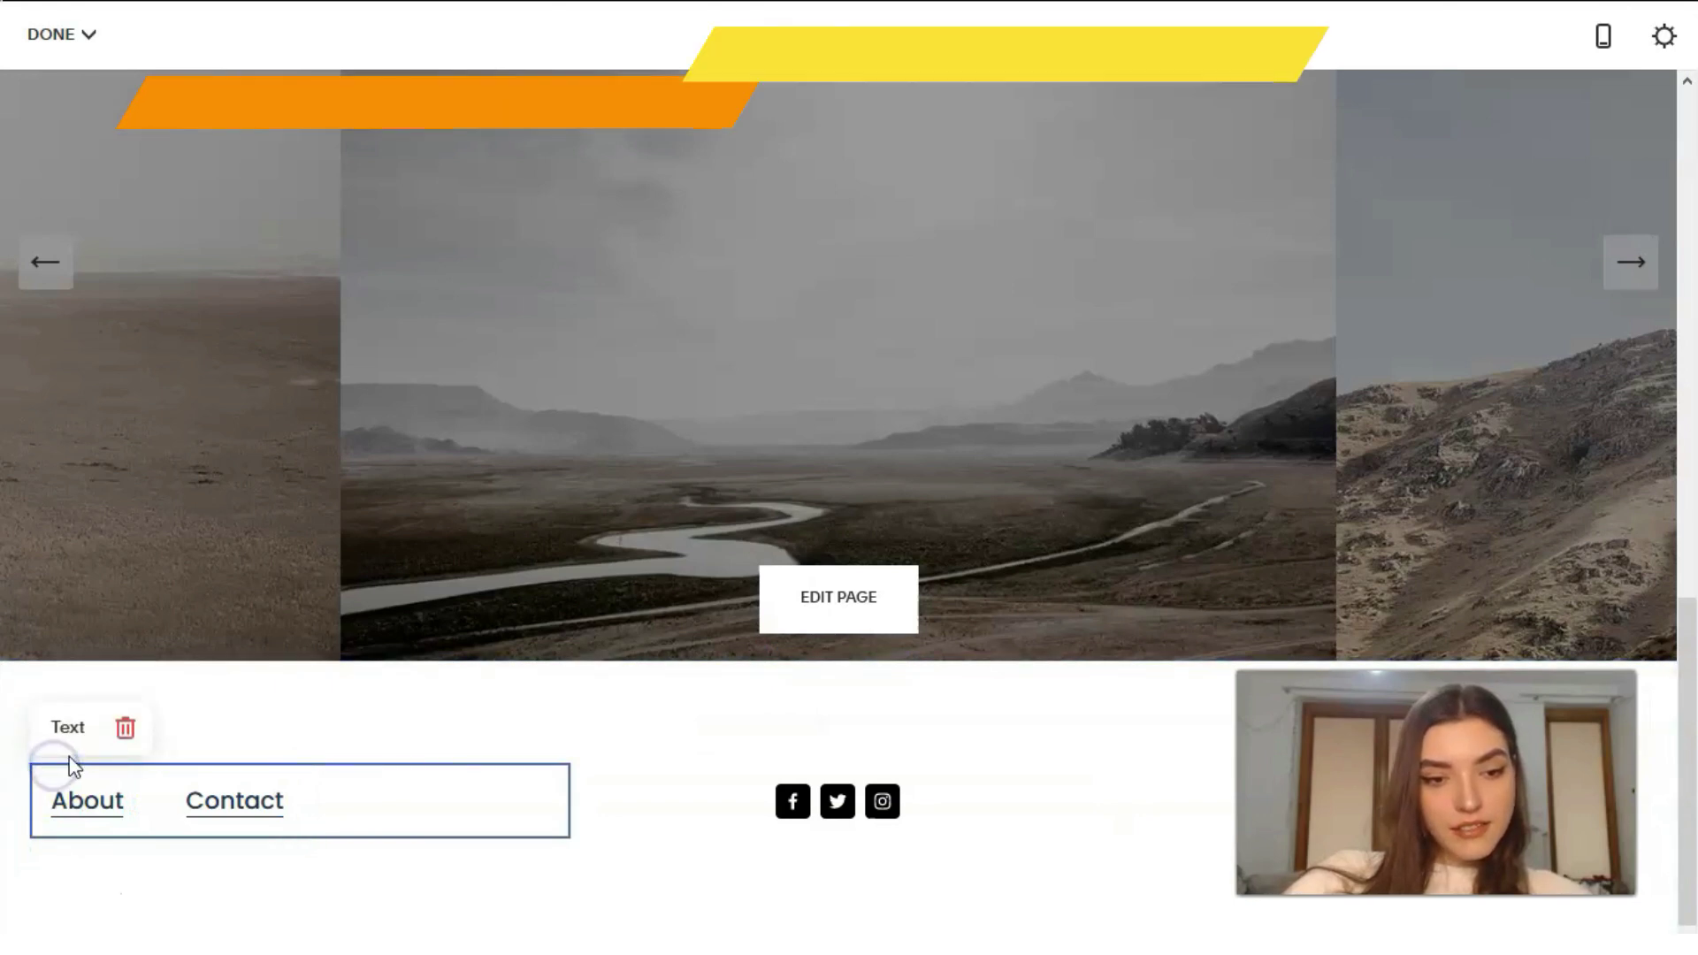
click(141, 812)
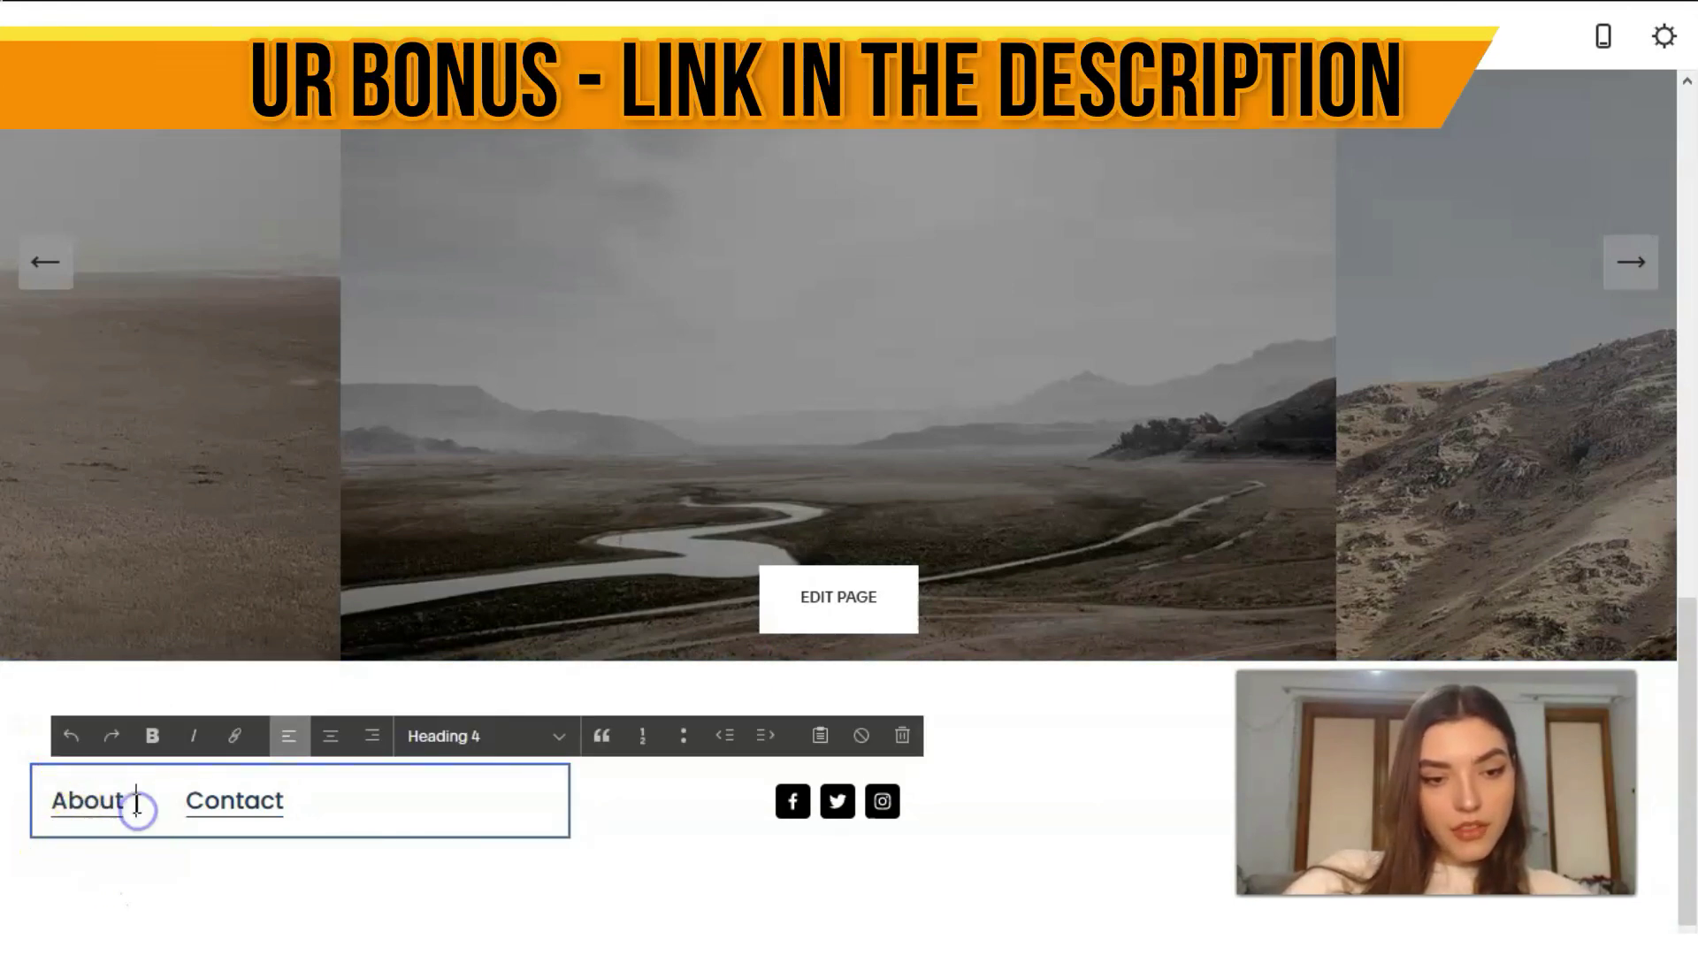
click(549, 733)
click(533, 605)
click(558, 735)
click(564, 659)
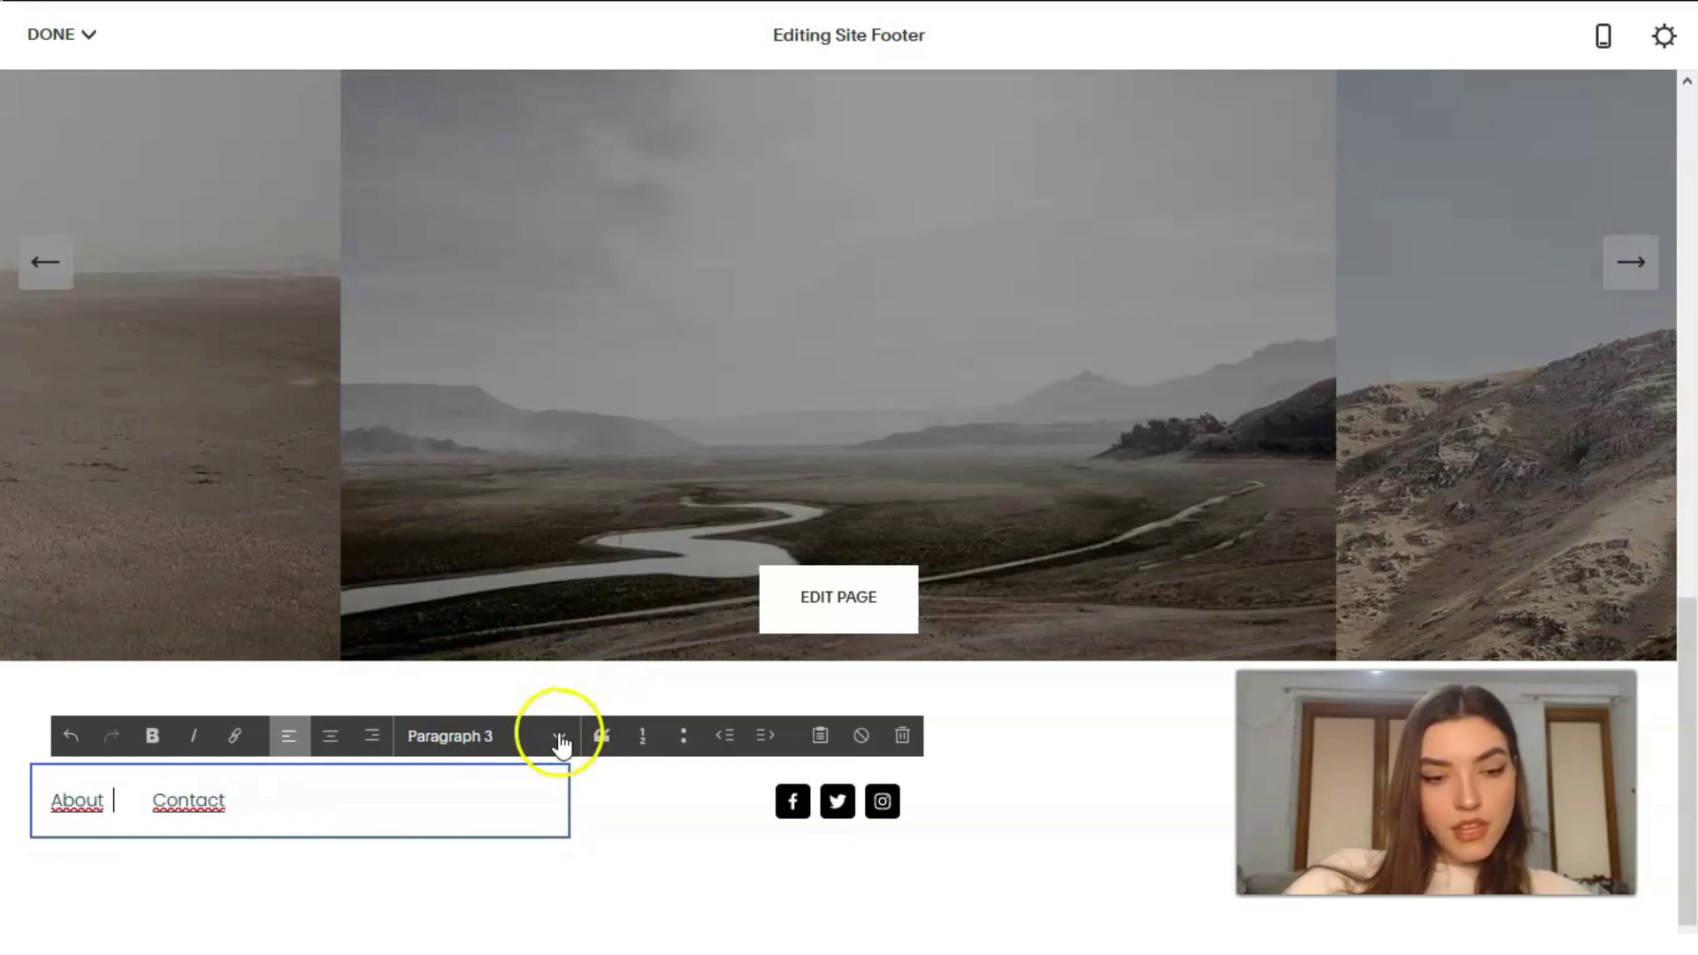
Make the About and Contact links bold, without italic, list or quote formatting
click(163, 741)
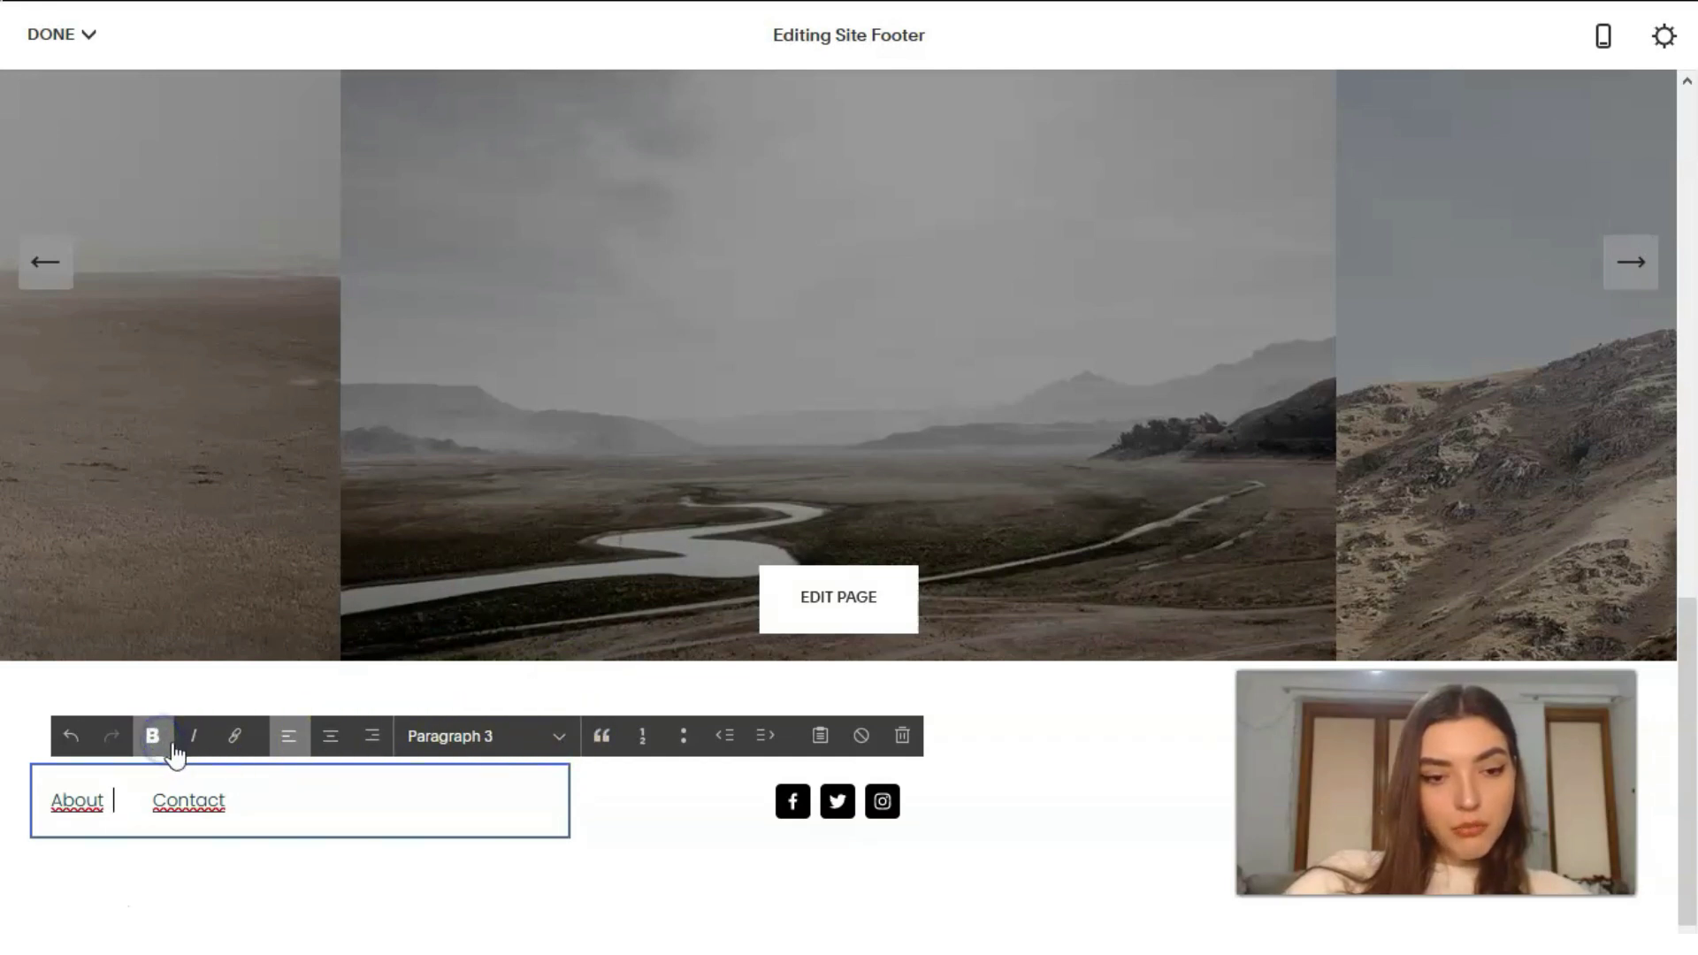
drag(231, 805, 7, 794)
click(152, 748)
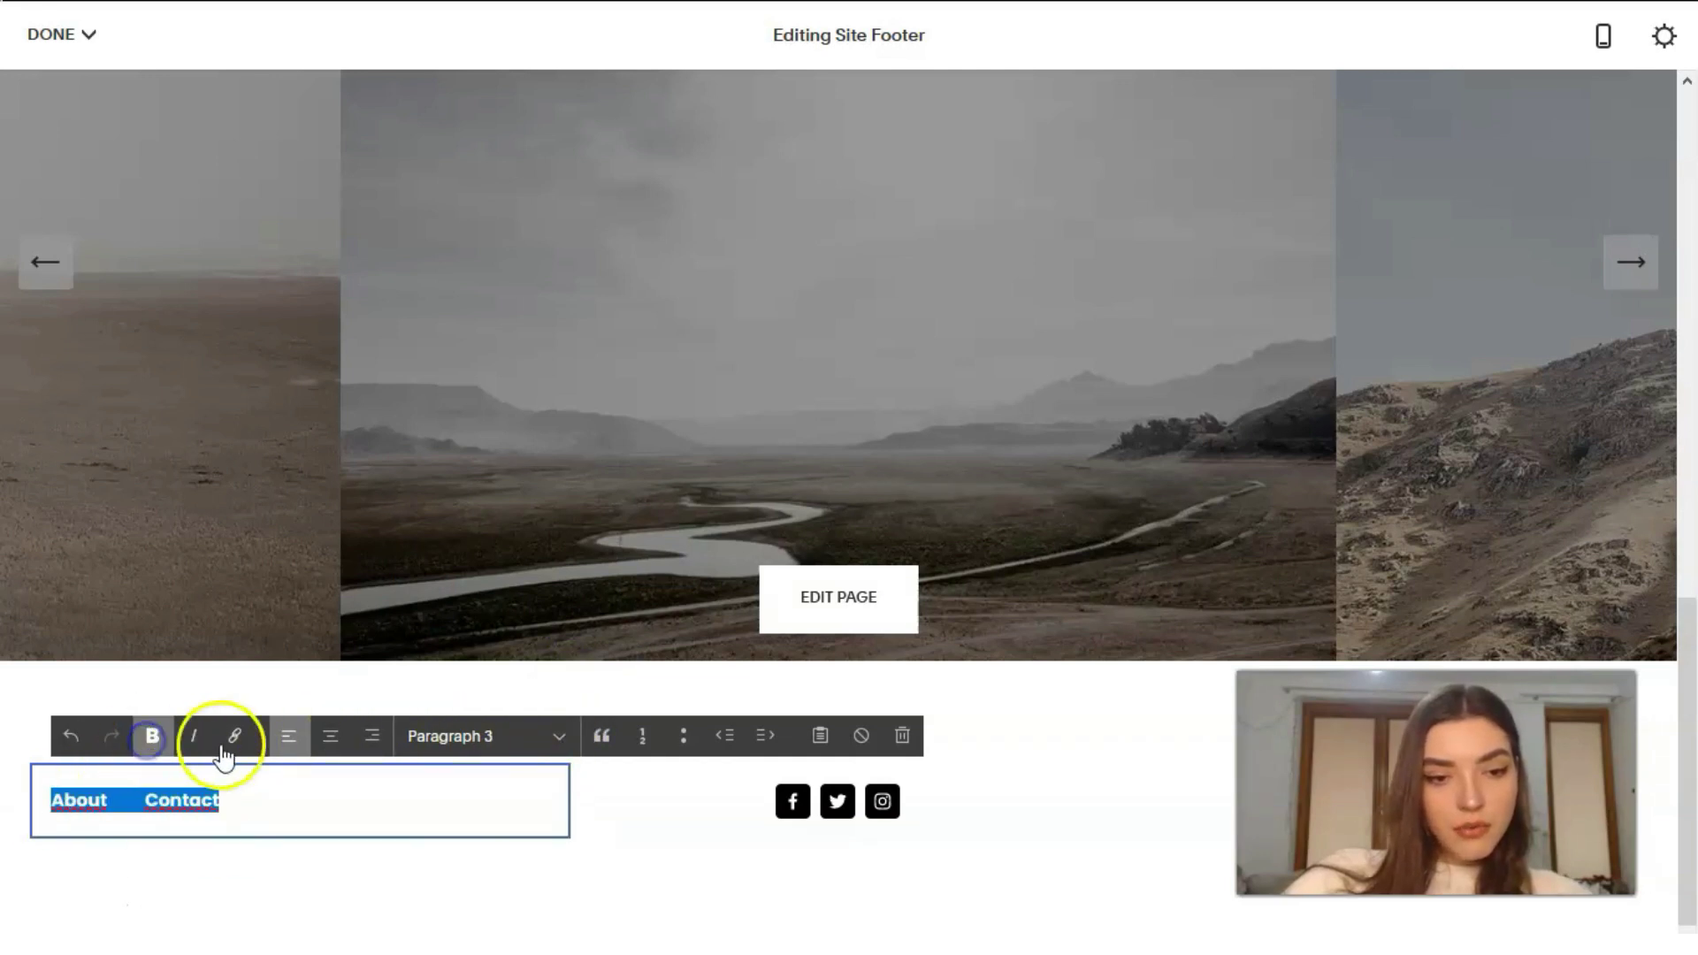
click(193, 736)
click(194, 738)
click(354, 810)
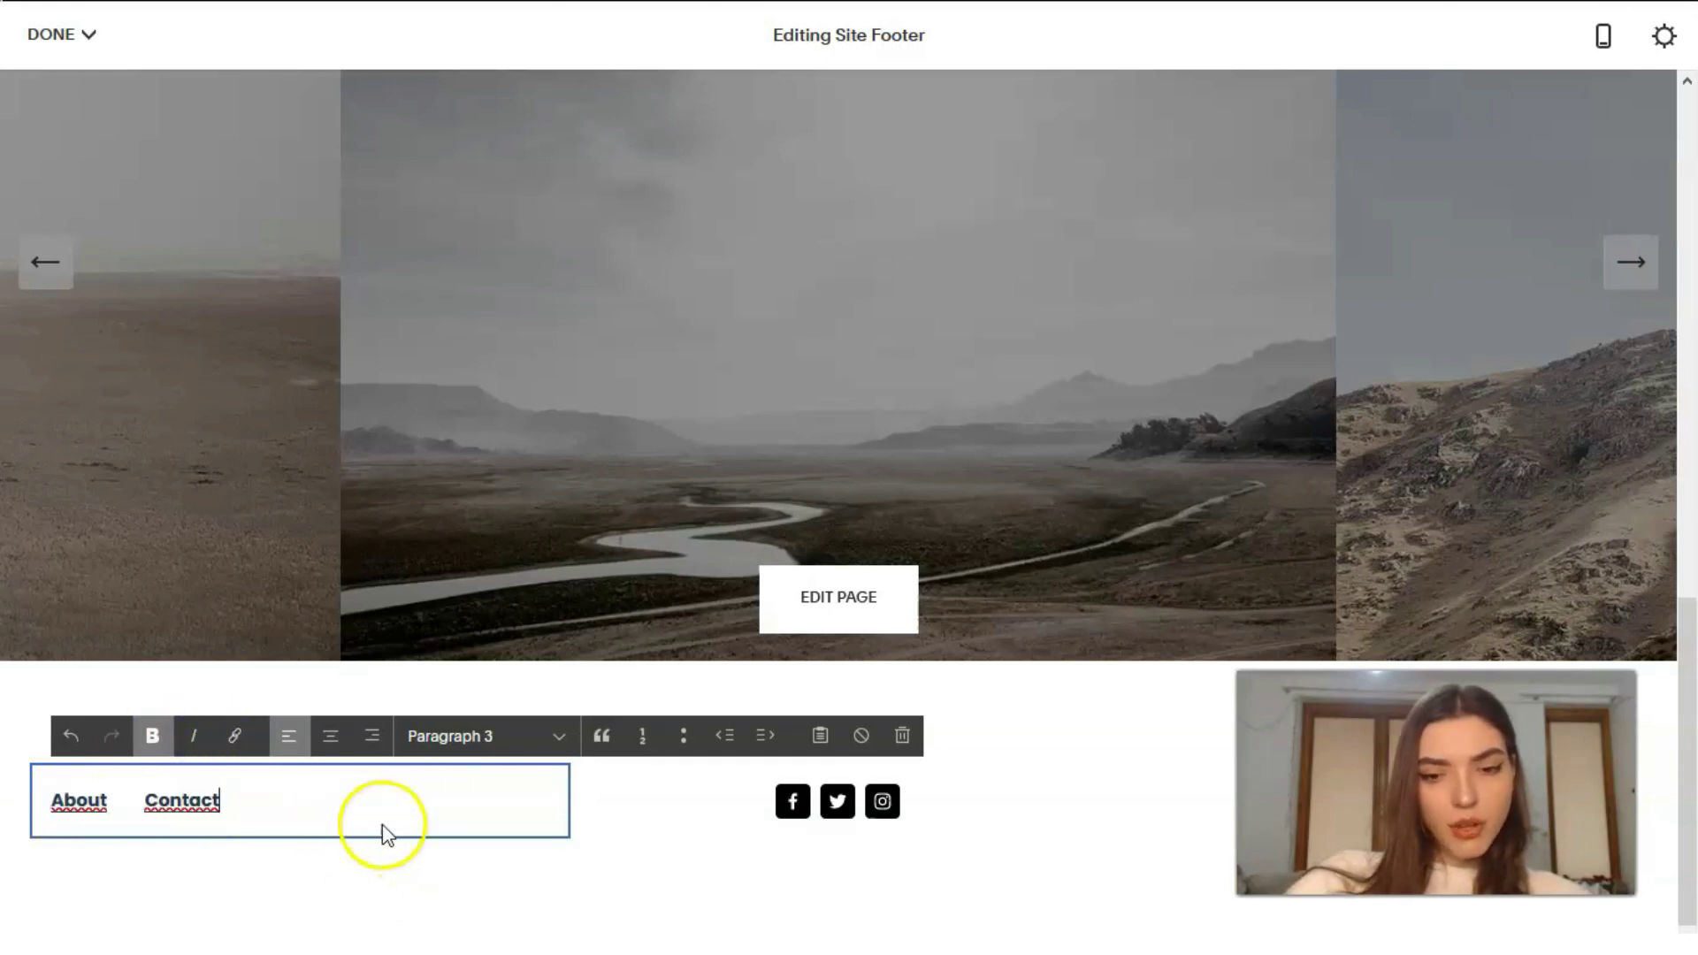
click(685, 748)
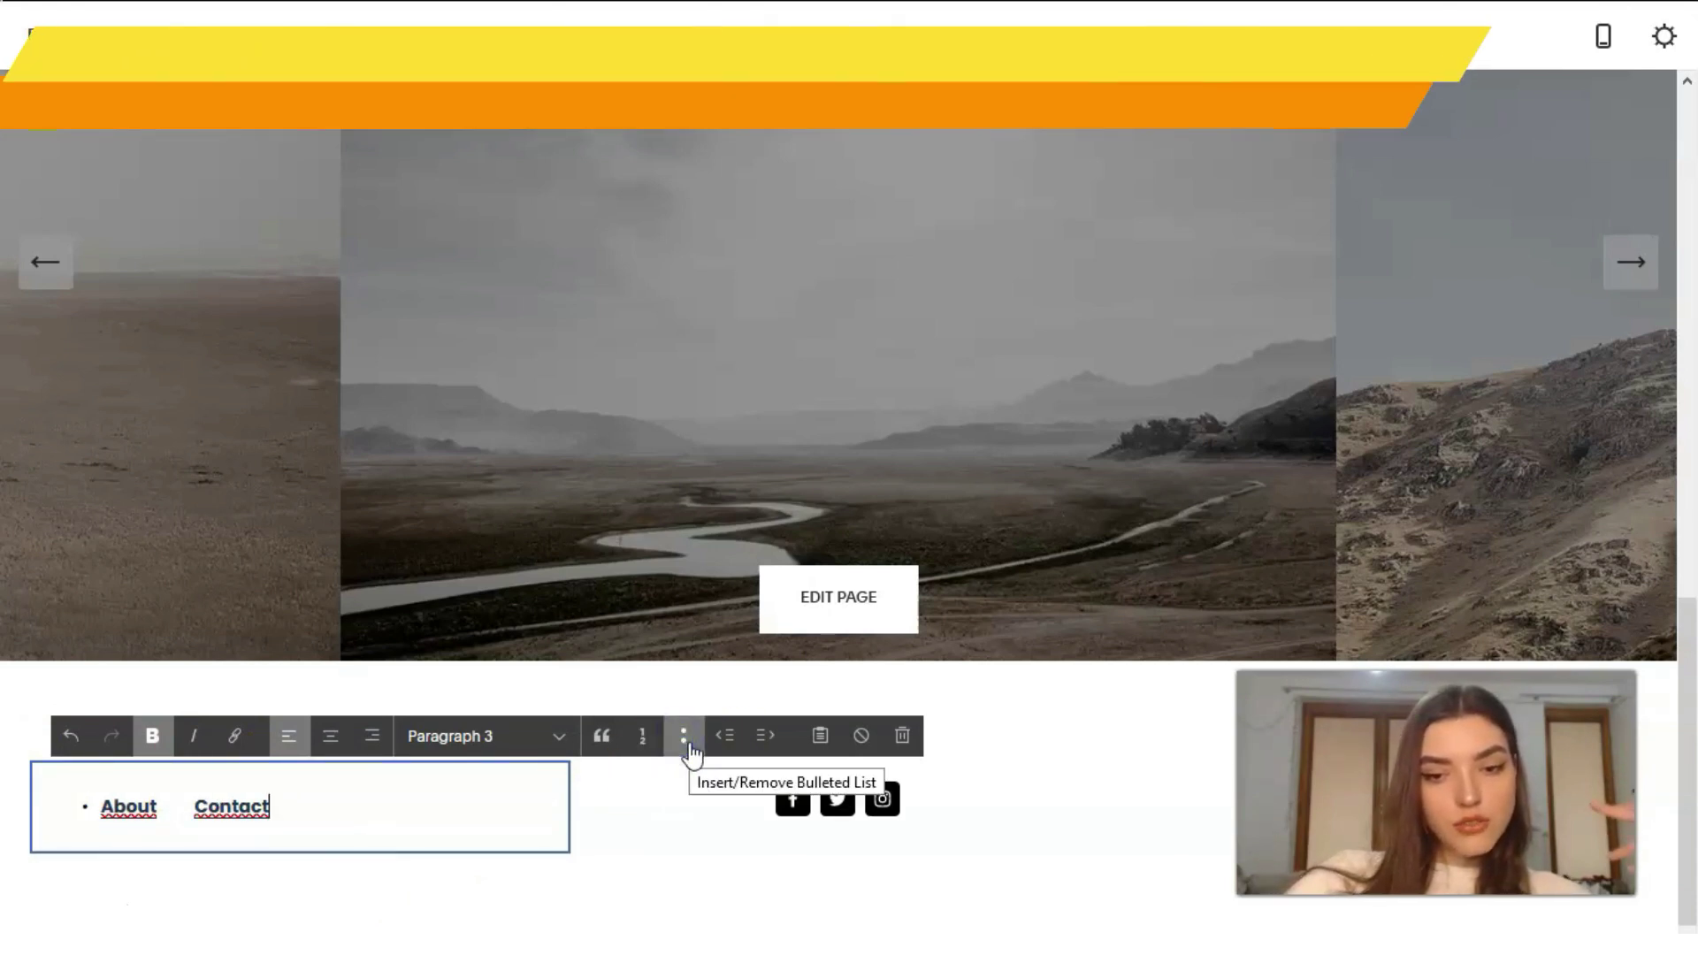
click(690, 745)
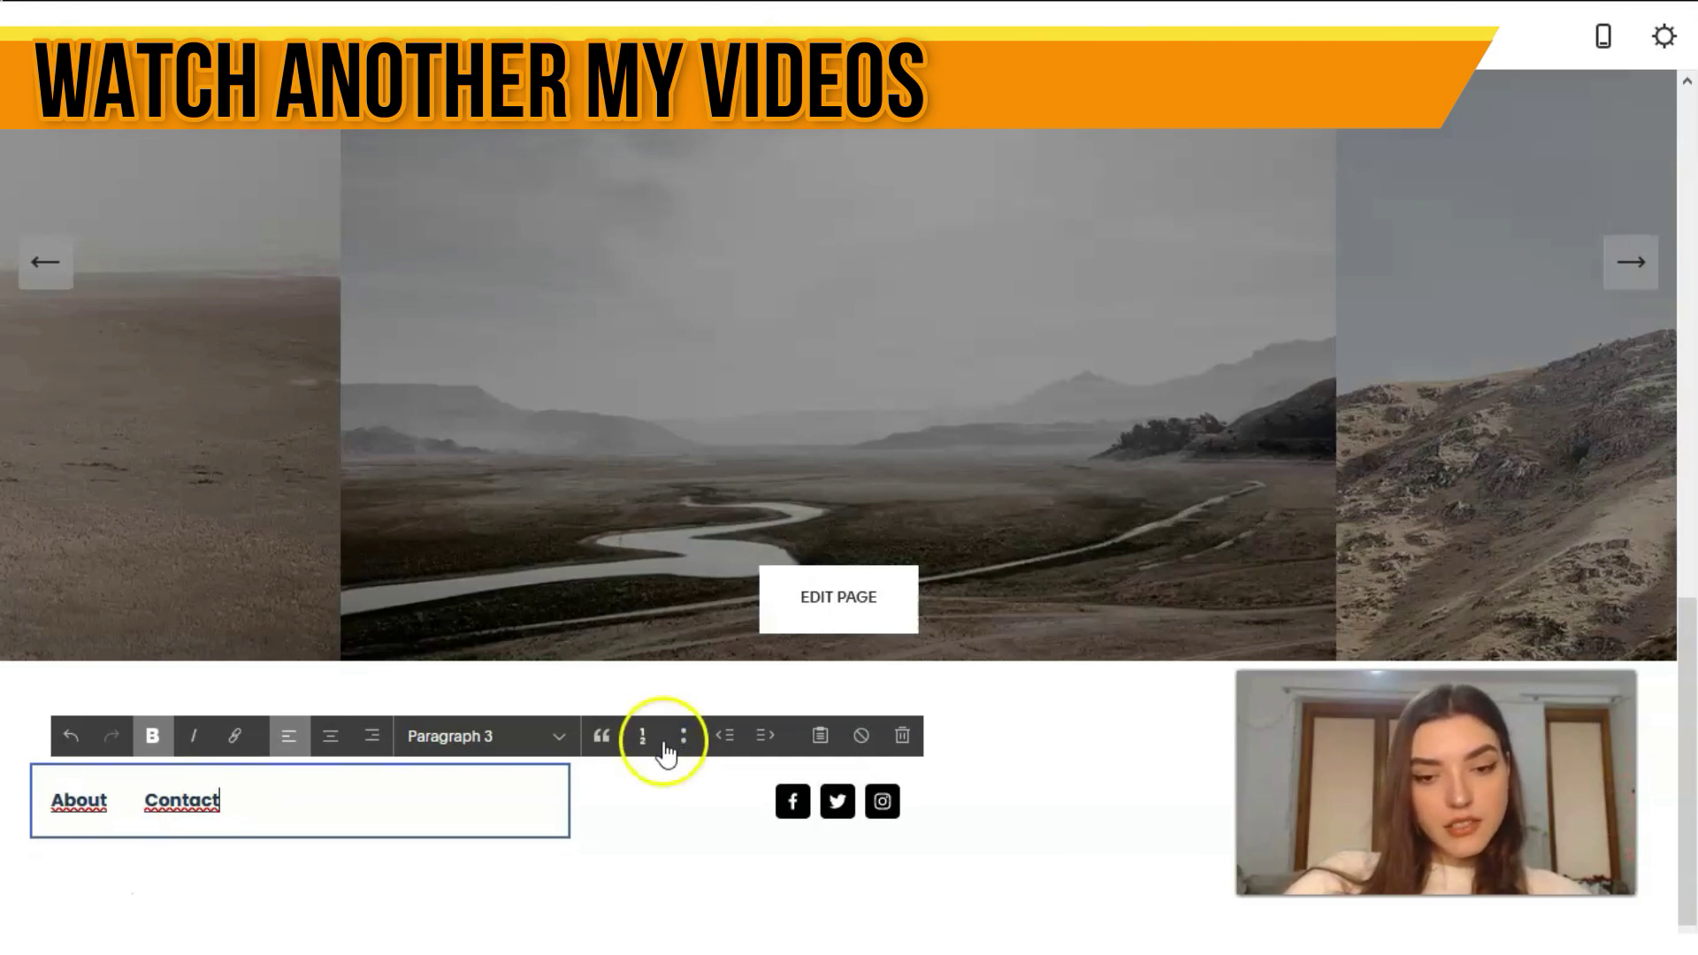
click(642, 741)
click(642, 741)
click(605, 741)
click(604, 741)
Indent the About and Contact links to shift them right, then finish editing
click(766, 742)
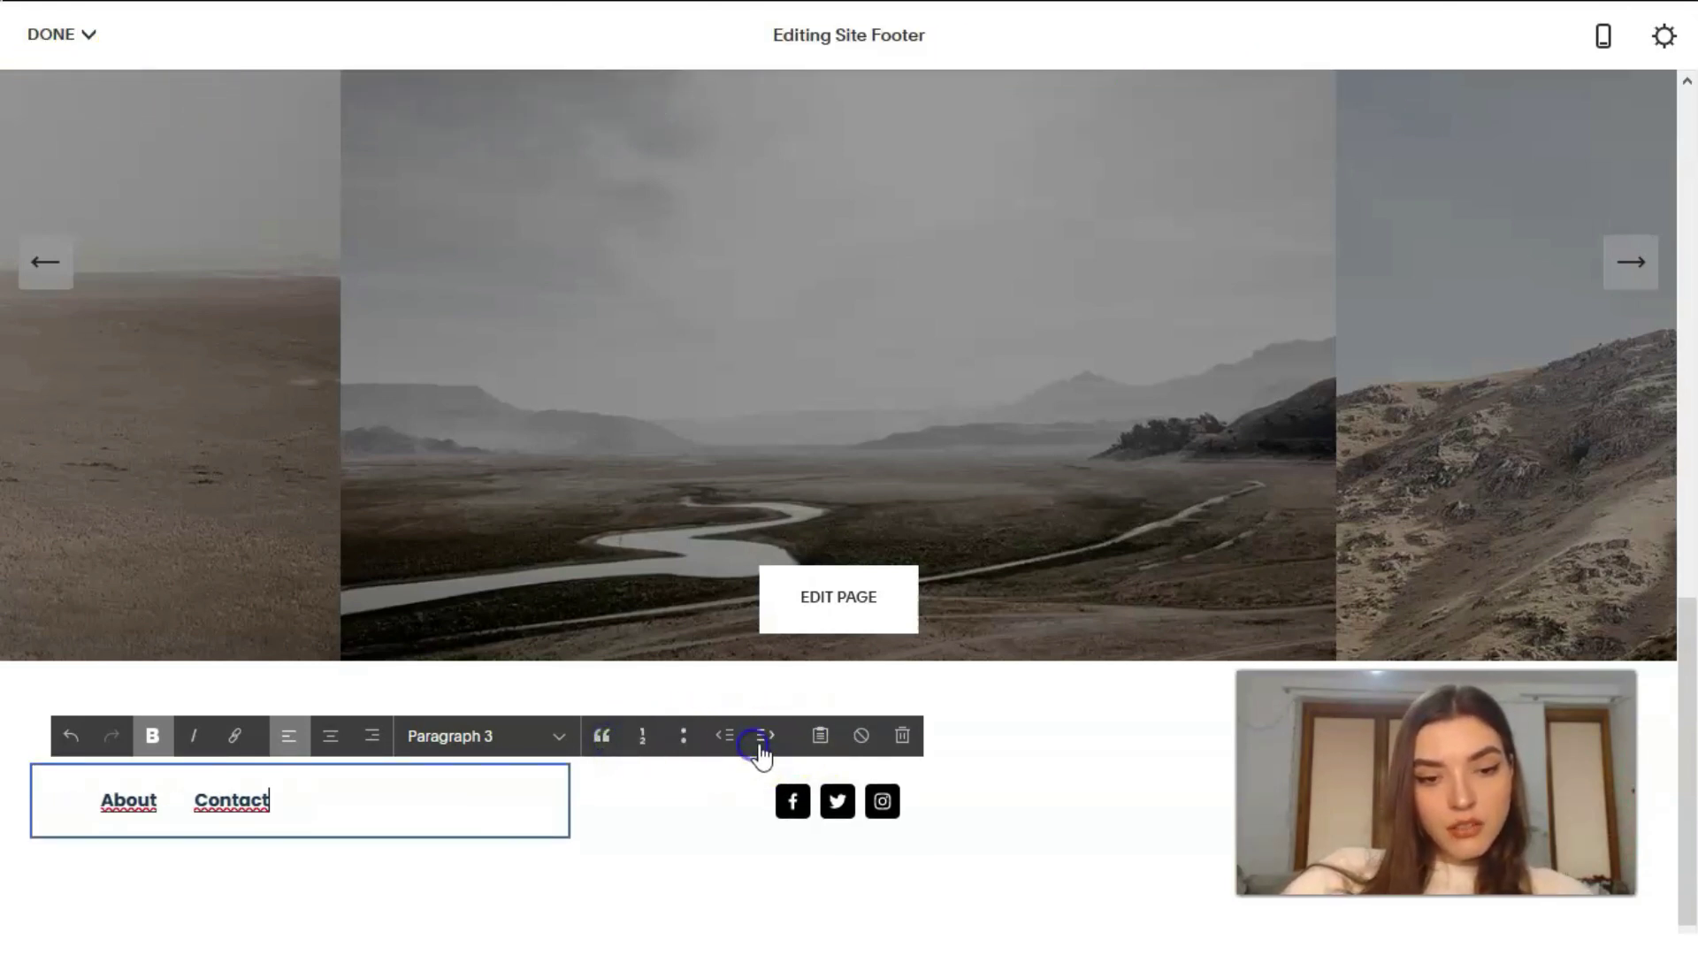
click(766, 743)
click(765, 743)
click(767, 744)
click(768, 744)
click(768, 745)
click(725, 747)
click(725, 747)
click(725, 747)
click(766, 741)
click(727, 748)
click(727, 748)
click(727, 748)
click(765, 743)
click(765, 743)
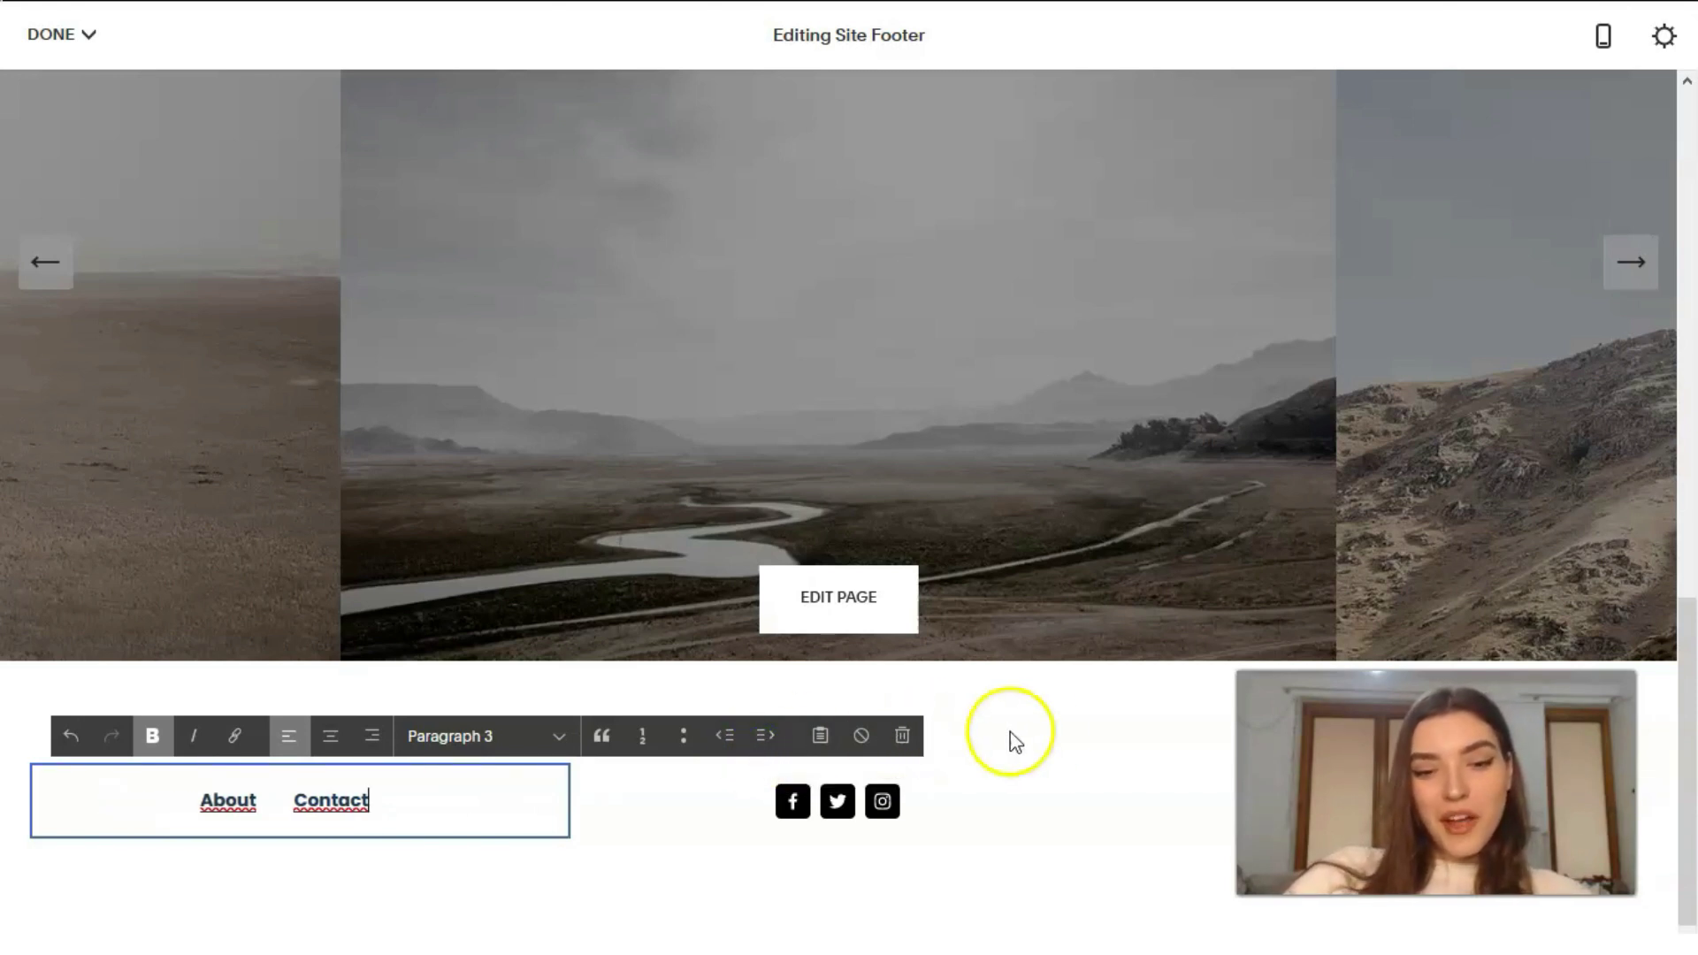
click(1042, 738)
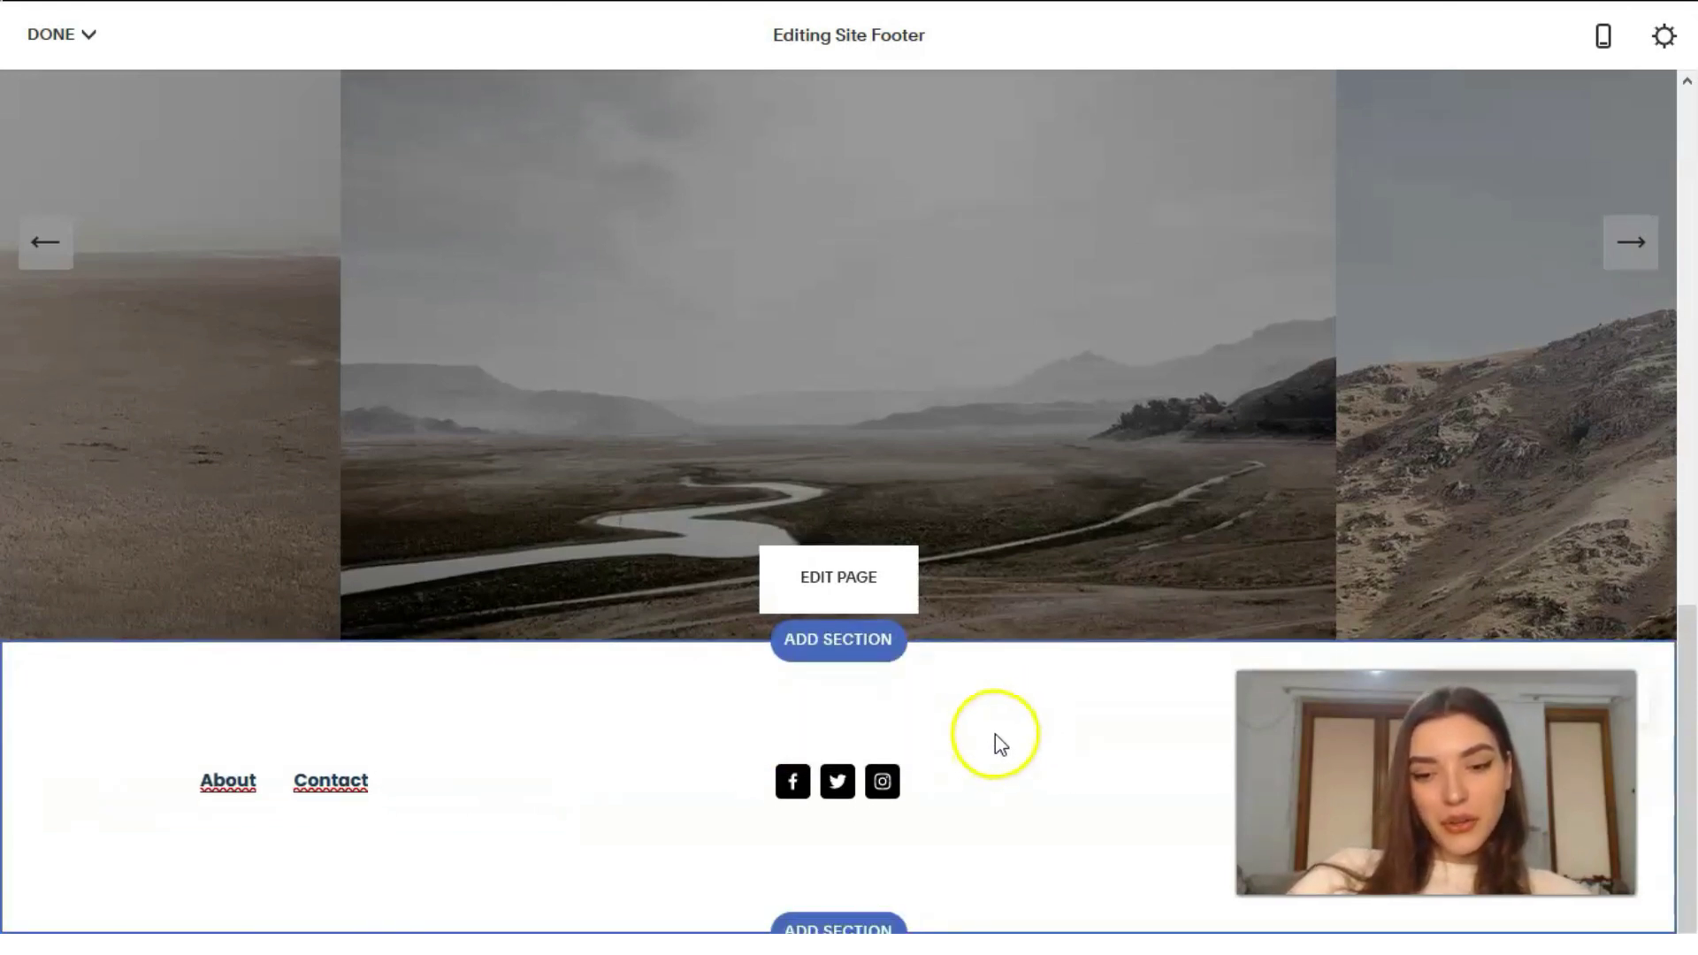
Show the Add a Section footer layout options from the page bottom, then dismiss them
scroll(997, 740, down, 1)
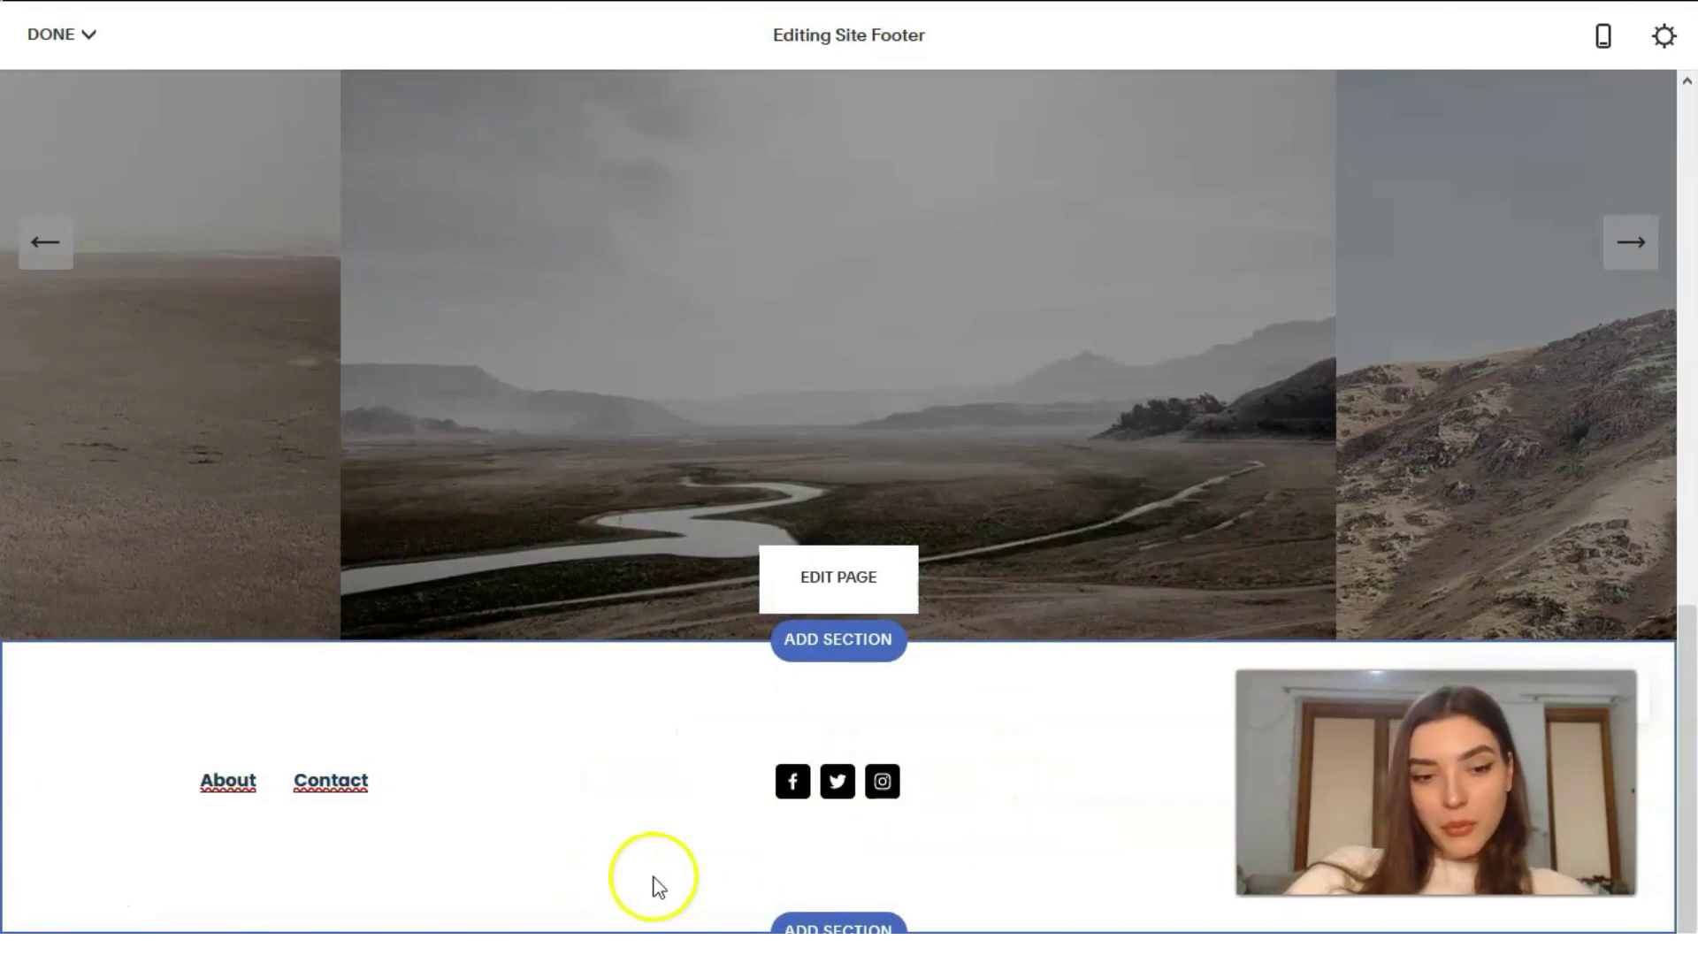
click(851, 925)
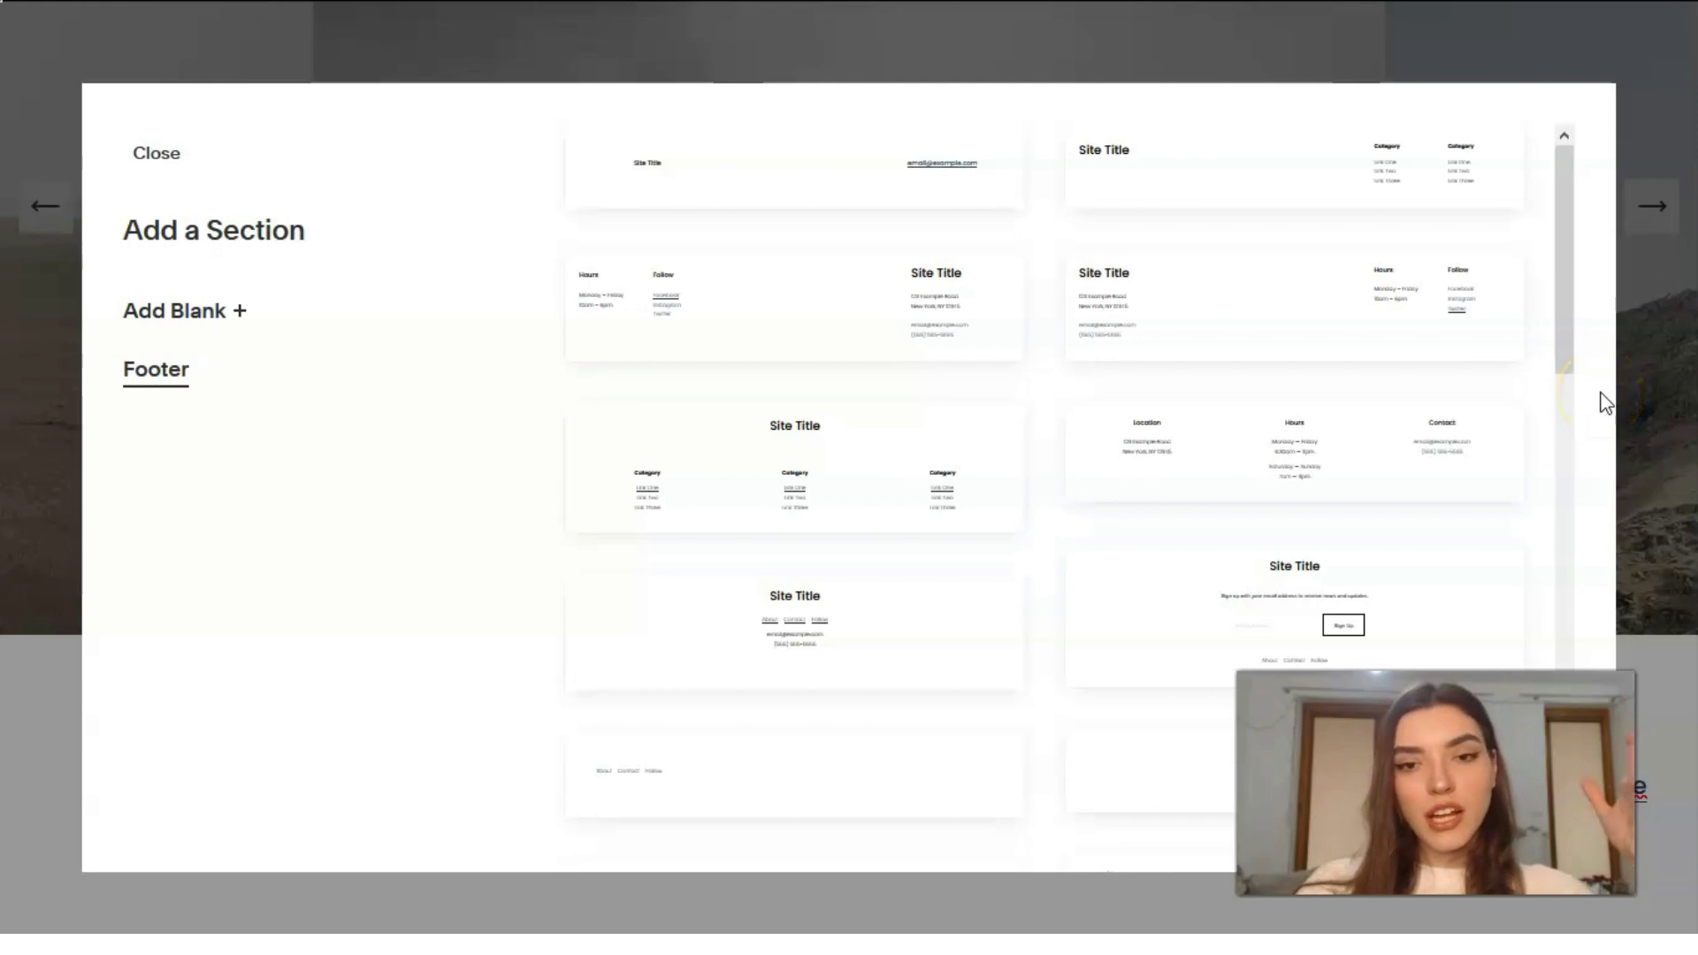
click(1687, 378)
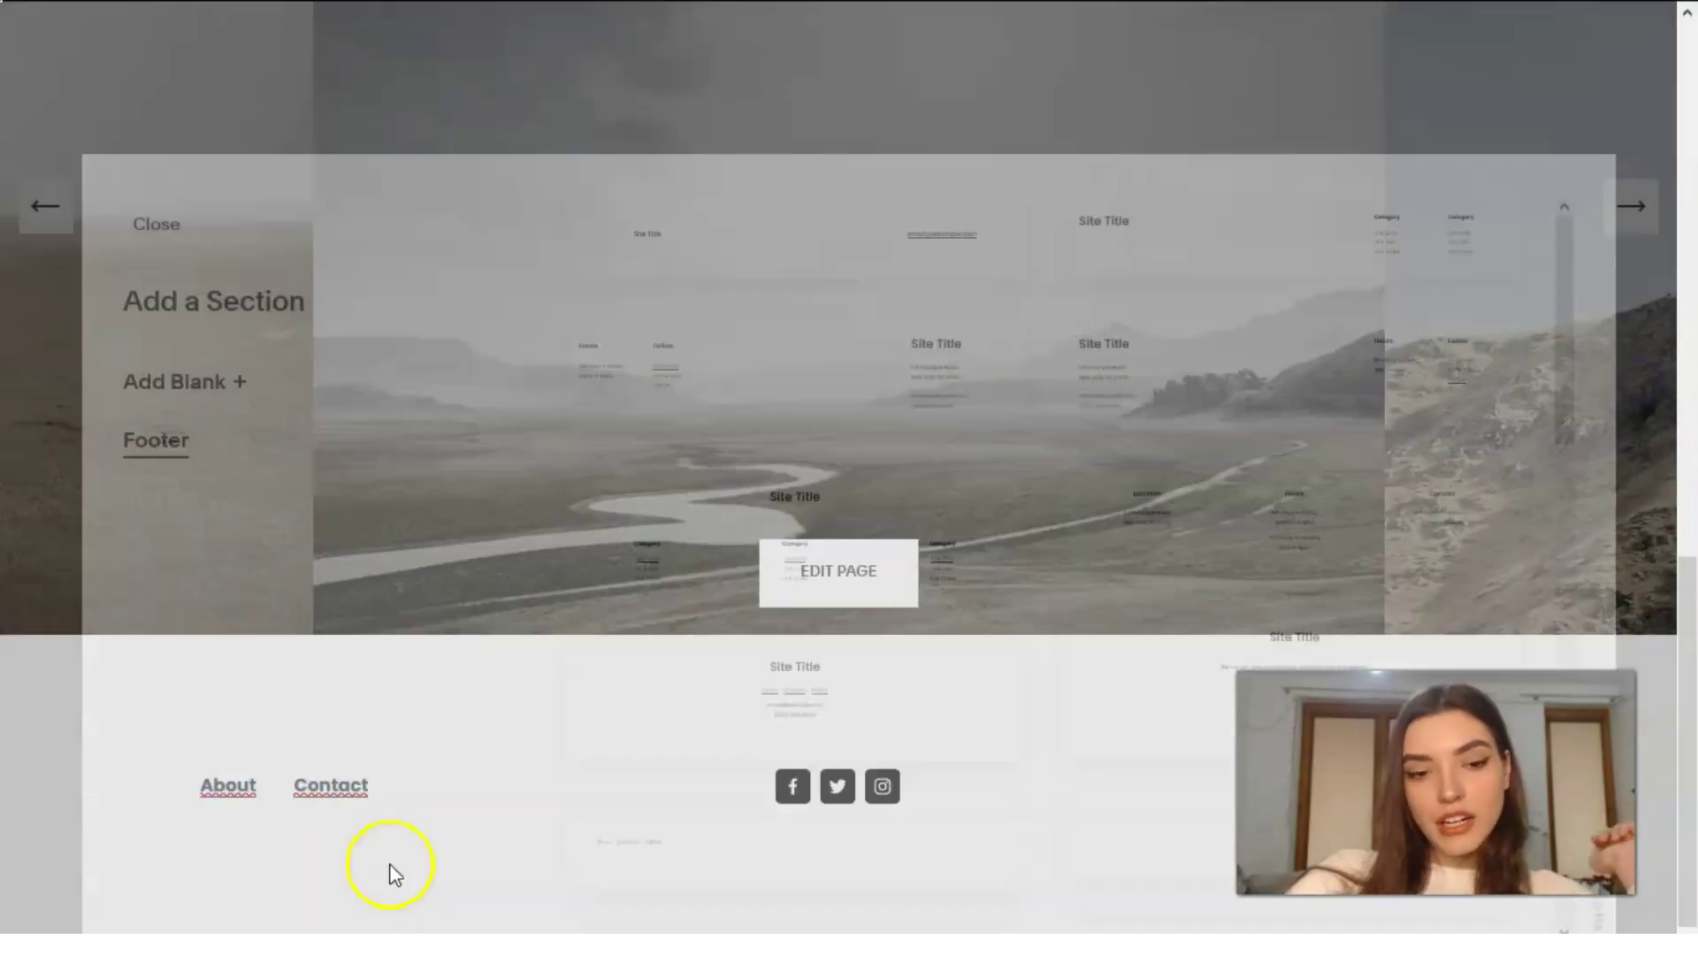